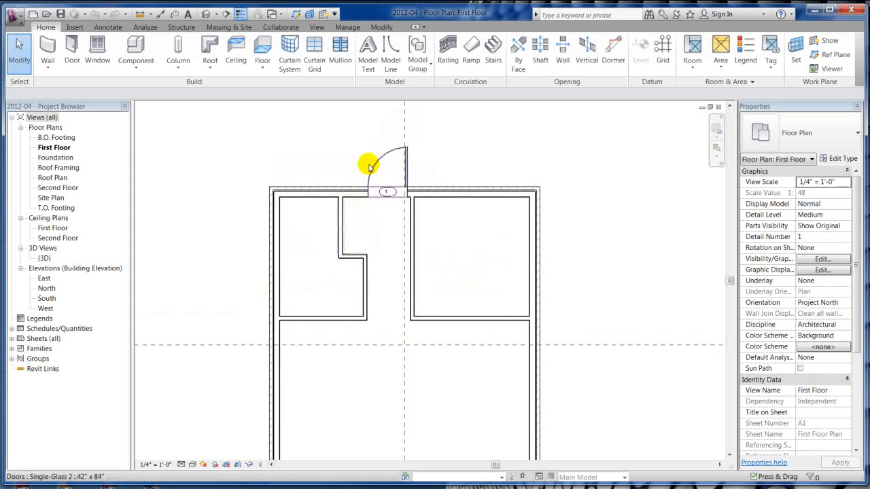
# - Place a Tub-Rectangular-3D component against the north wall of the first floor's northwest room, without a tag
pyautogui.moveTo(466, 278); pyautogui.dragTo(425, 239, button='middle')
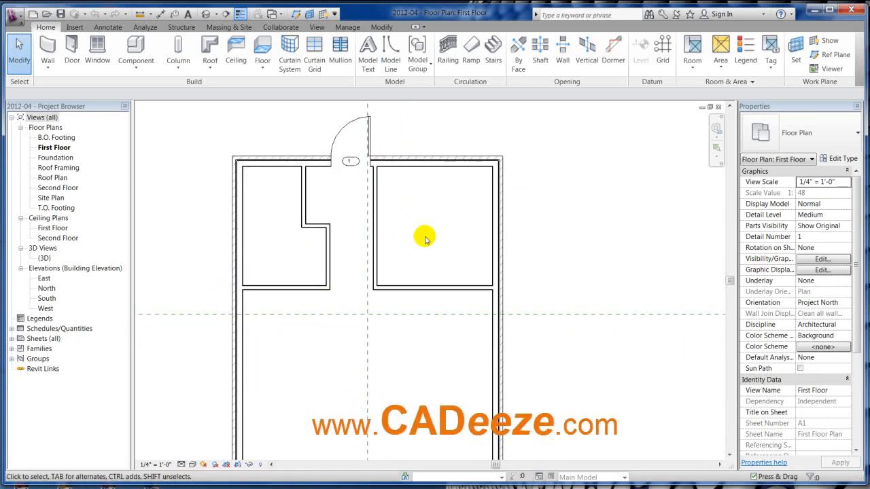
pyautogui.moveTo(311, 189); pyautogui.dragTo(357, 188, button='middle')
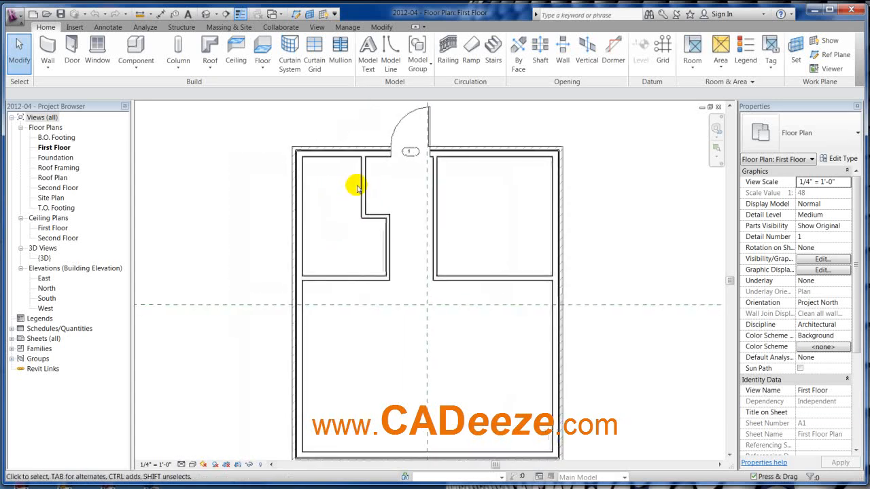
pyautogui.scroll(2, 452, 252)
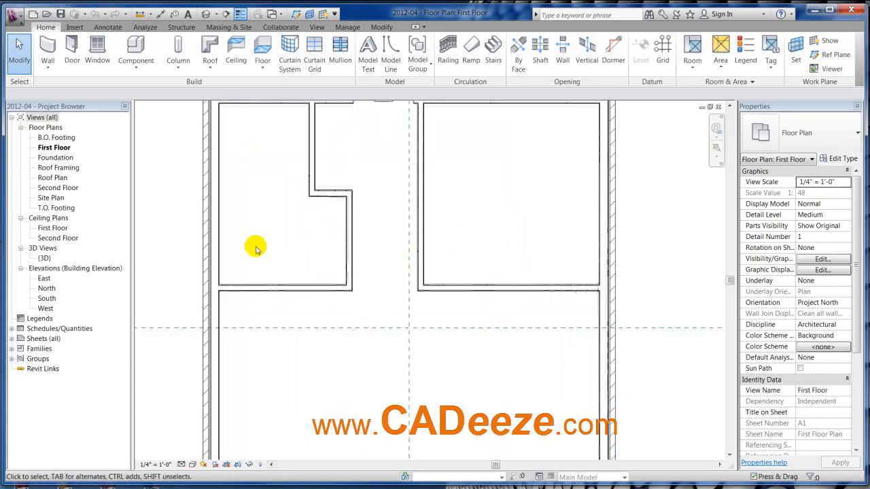
pyautogui.moveTo(270, 212); pyautogui.dragTo(345, 272, button='middle')
pyautogui.scroll(1, 346, 272)
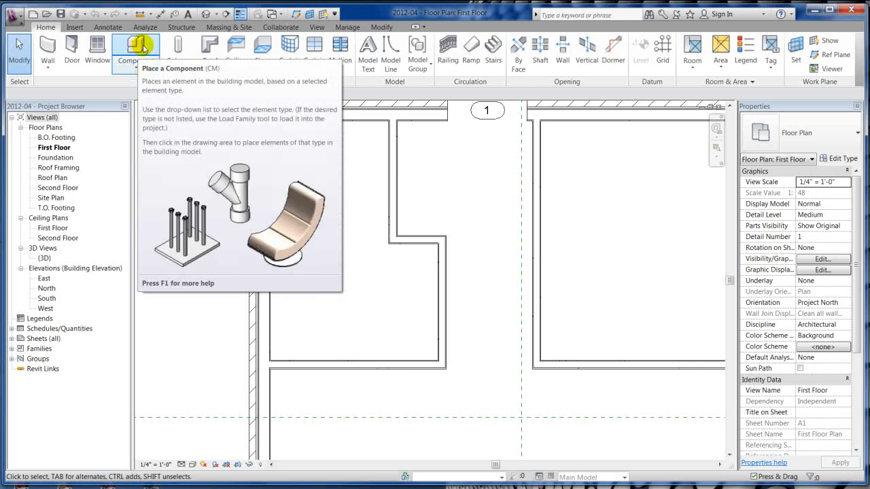
pyautogui.click(137, 67)
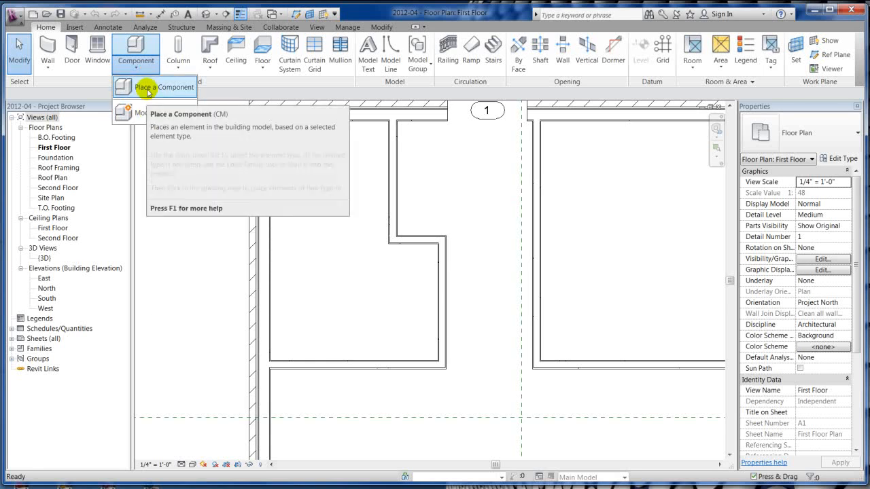
pyautogui.click(138, 46)
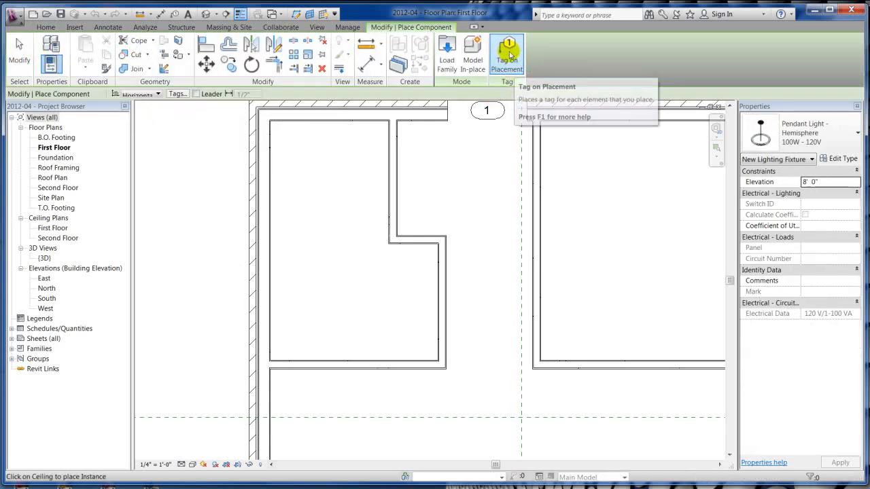
pyautogui.click(510, 56)
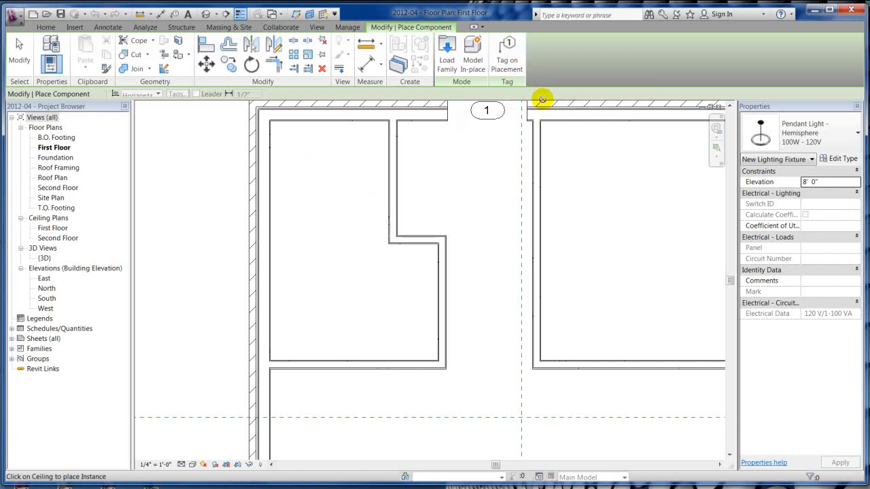
pyautogui.click(506, 54)
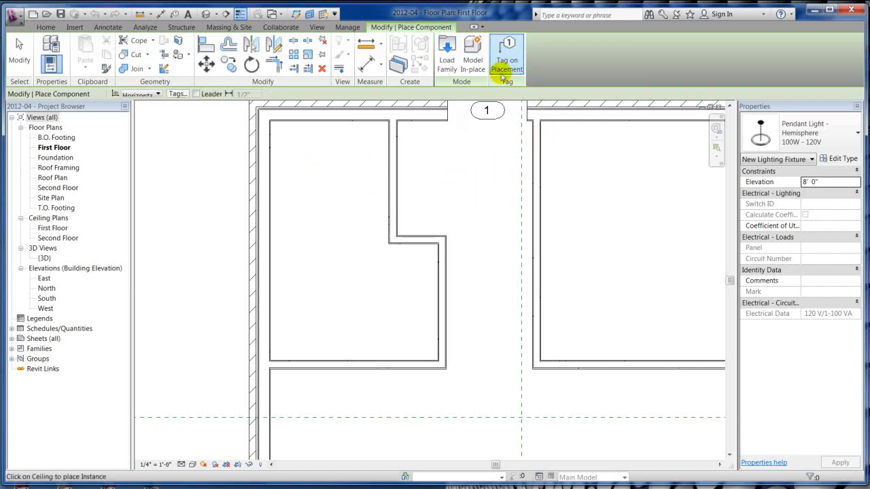
pyautogui.click(812, 159)
pyautogui.scroll(-15, 802, 258)
pyautogui.scroll(-10, 803, 277)
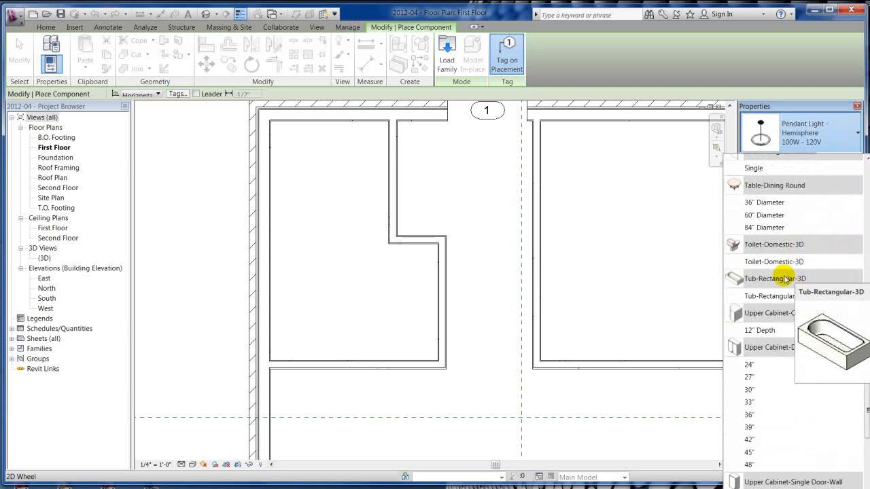
pyautogui.click(758, 296)
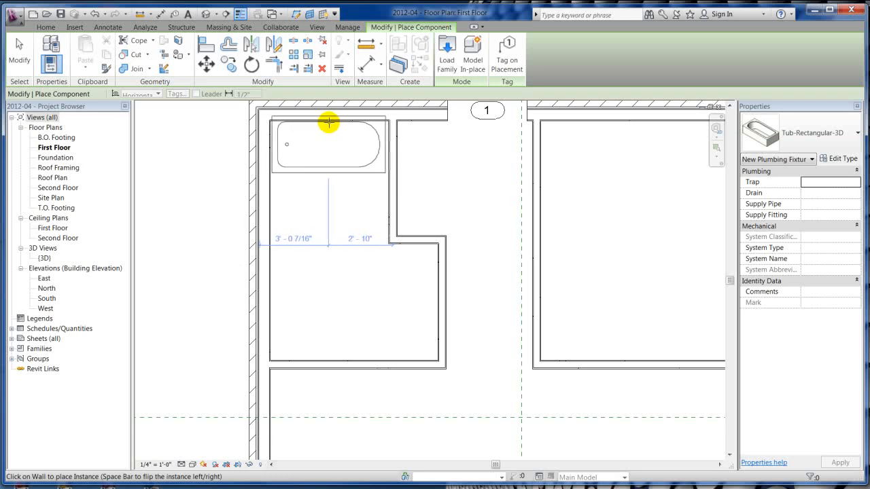
pyautogui.click(328, 123)
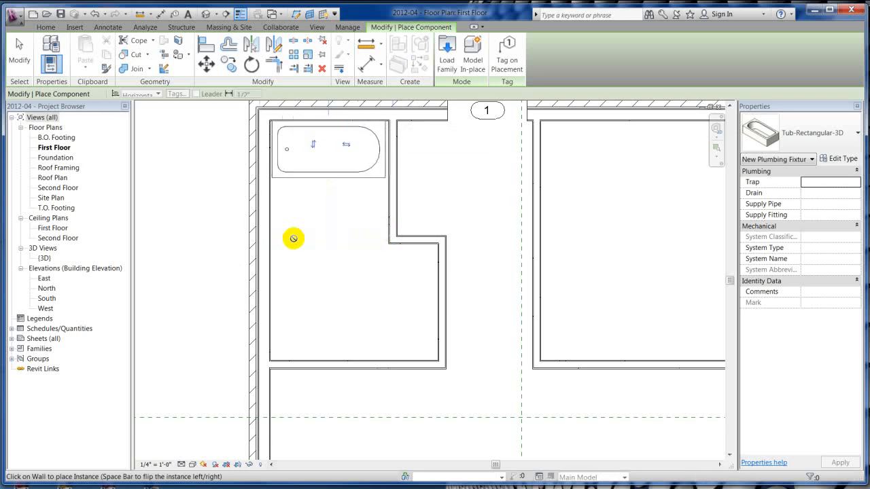
pyautogui.press('Escape')
pyautogui.press('Escape')
# - Toggle Thin Lines off and on to compare the line weights around the tub and the adjoining walls
pyautogui.scroll(5, 265, 125)
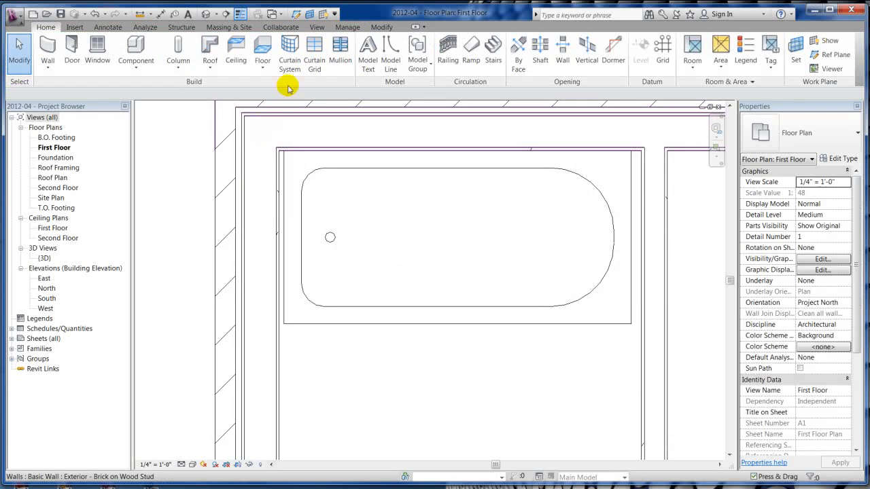
pyautogui.click(241, 17)
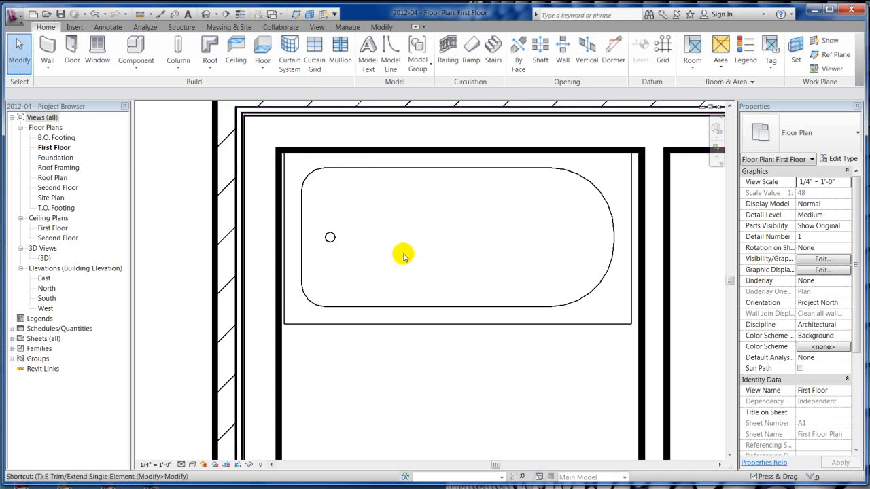
pyautogui.press('l')
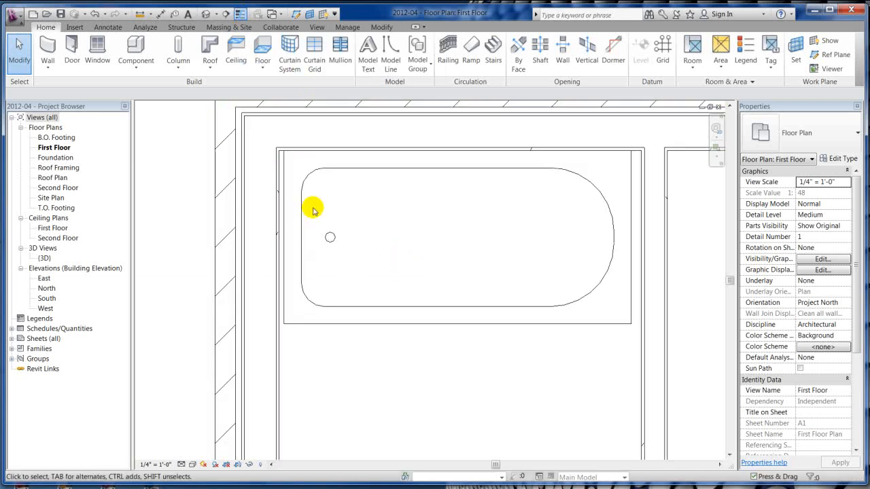
pyautogui.scroll(-2, 306, 214)
pyautogui.scroll(2, 300, 208)
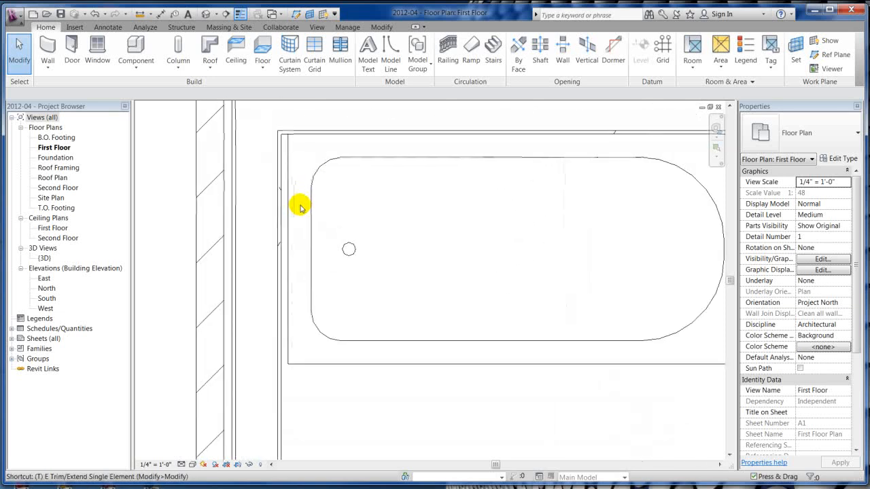
pyautogui.press('t')
pyautogui.press('l')
pyautogui.scroll(2, 300, 180)
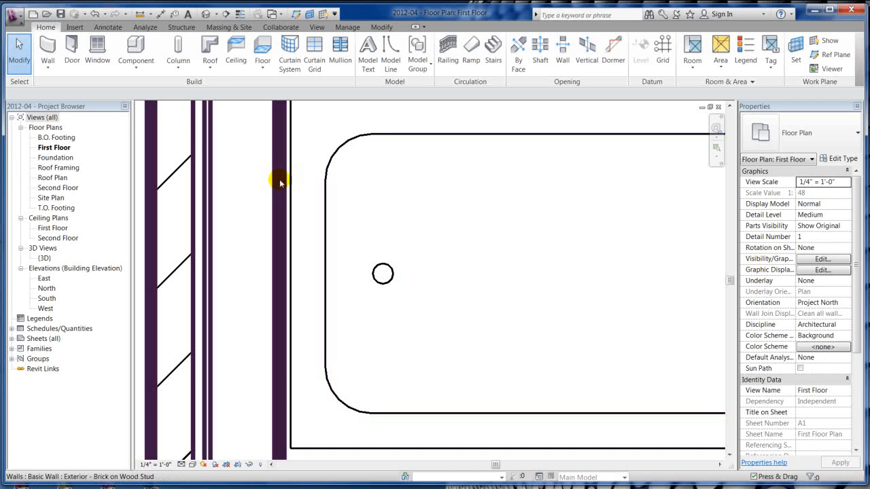
pyautogui.scroll(-3, 279, 182)
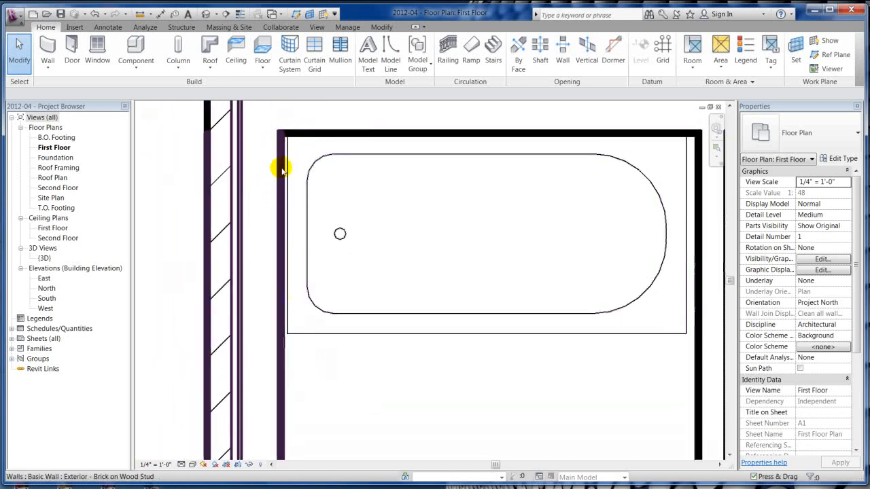
pyautogui.press('l')
pyautogui.scroll(3, 278, 163)
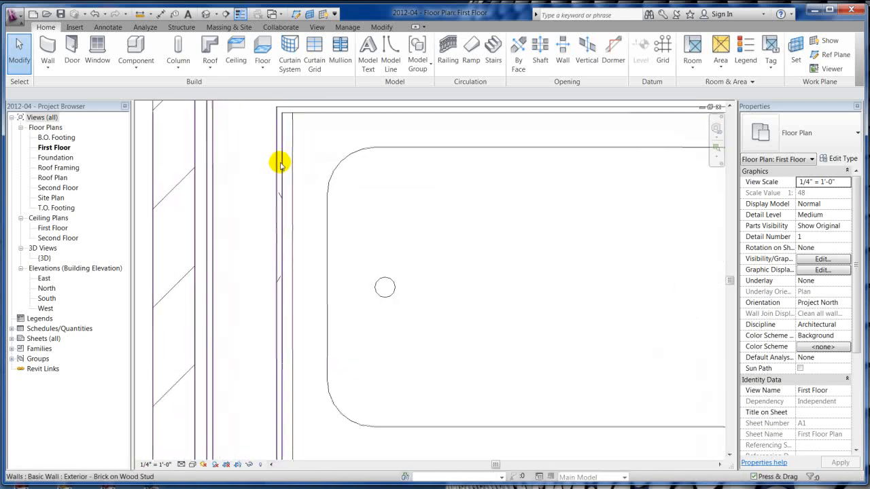
pyautogui.scroll(-4, 306, 195)
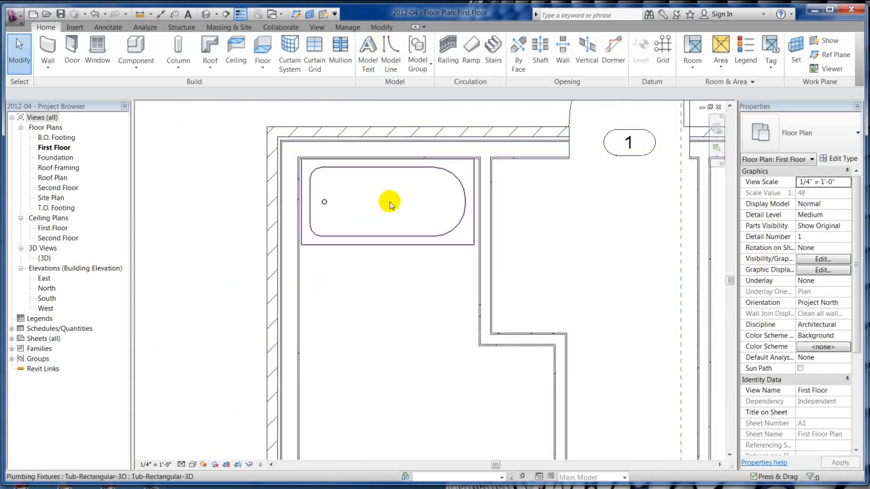
# - Align the tub's drain-end edge with the inner face of the west exterior wall
pyautogui.click(381, 27)
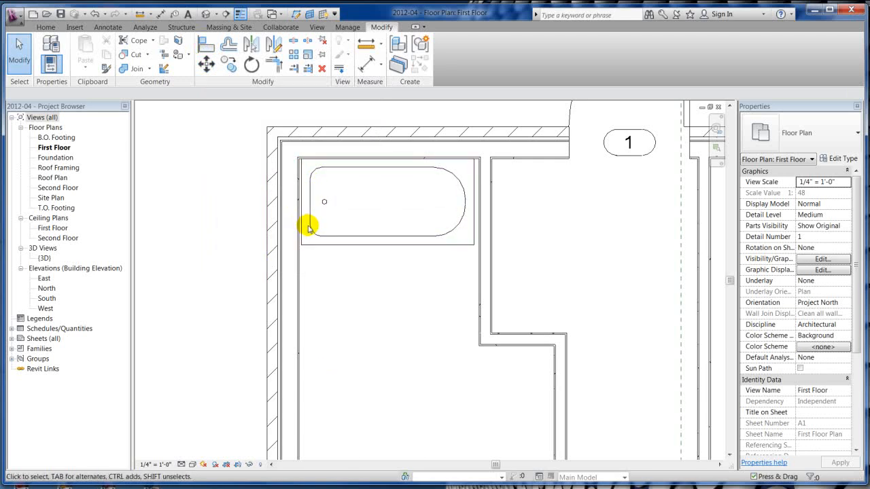
pyautogui.scroll(5, 296, 152)
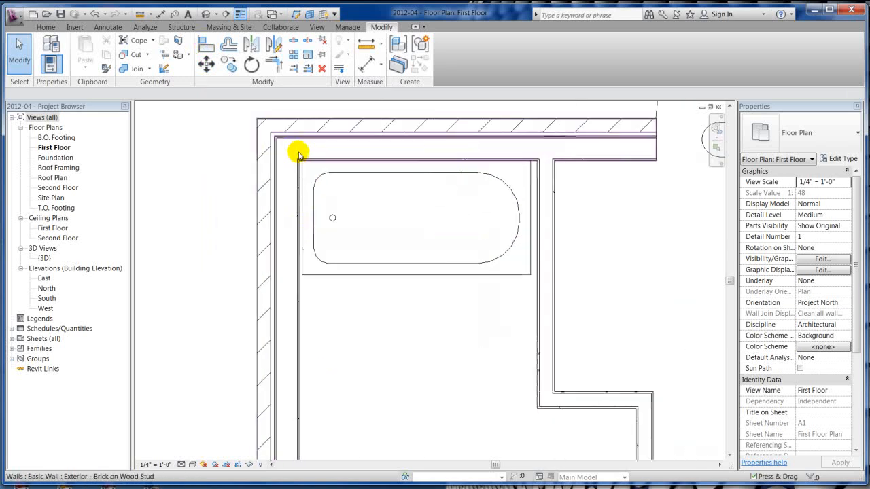
pyautogui.scroll(2, 323, 223)
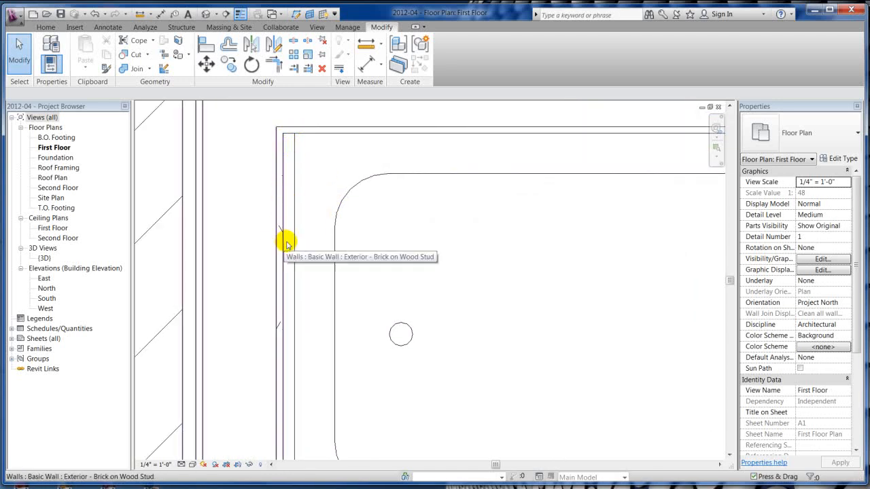
pyautogui.press('a')
pyautogui.press('l')
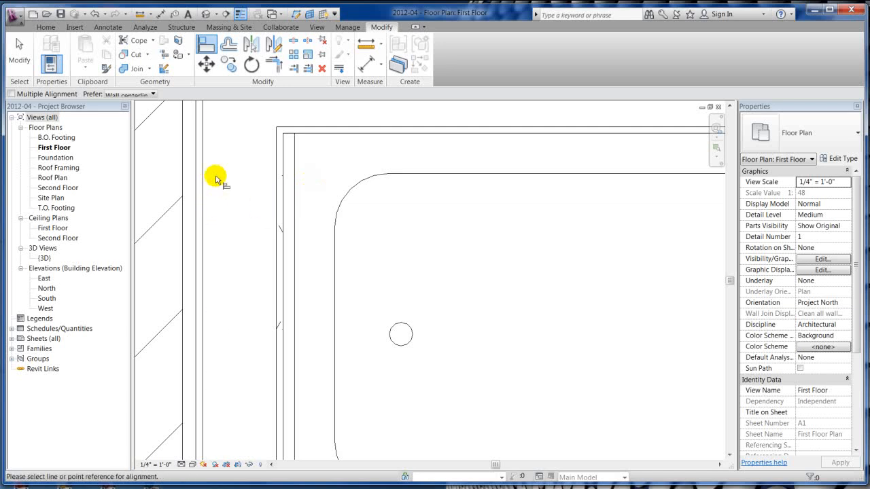
pyautogui.scroll(-3, 208, 148)
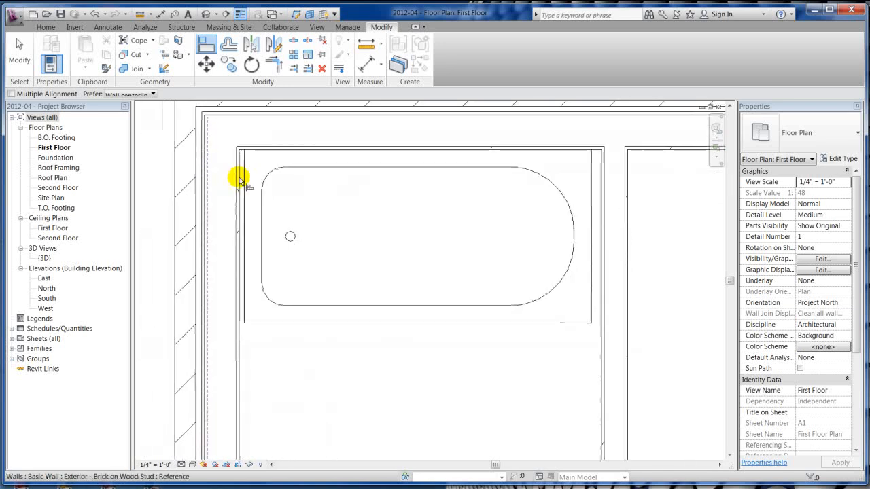
pyautogui.click(213, 189)
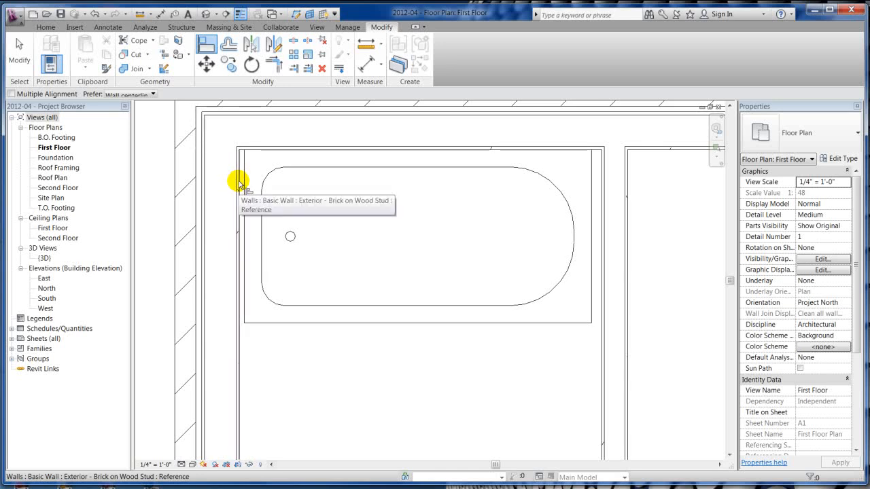
pyautogui.scroll(4, 239, 184)
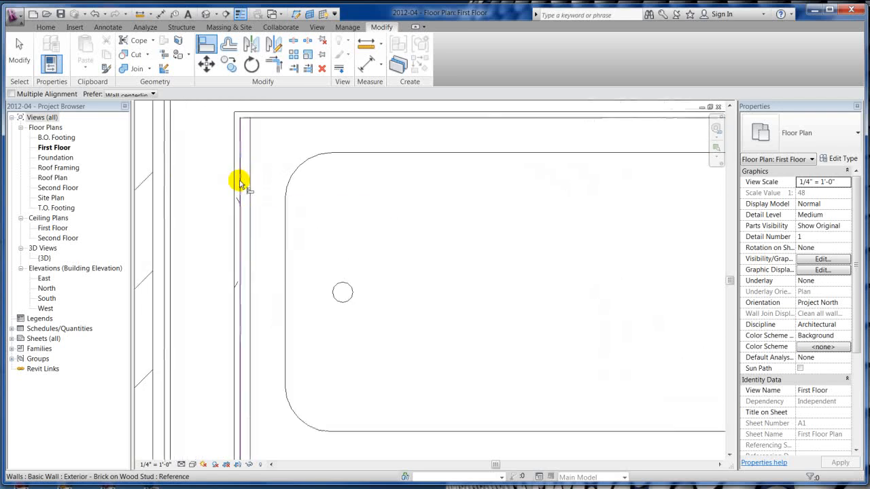
pyautogui.click(239, 183)
pyautogui.scroll(-2, 241, 180)
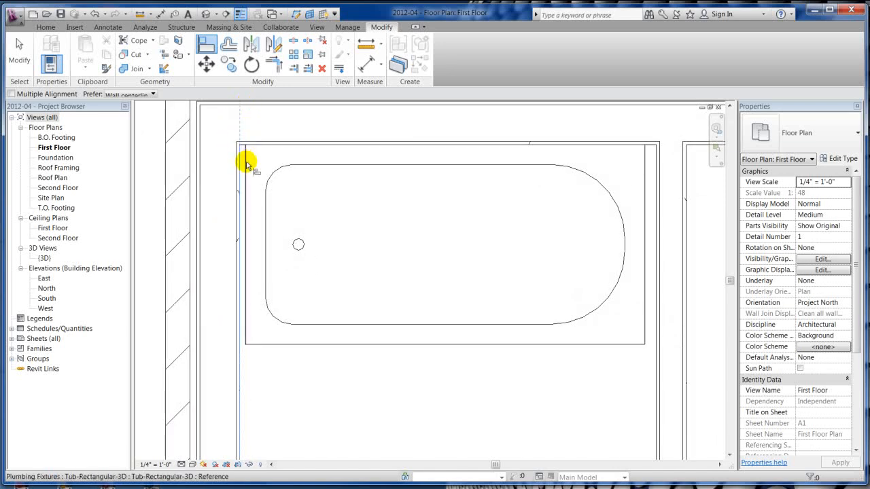
pyautogui.click(246, 165)
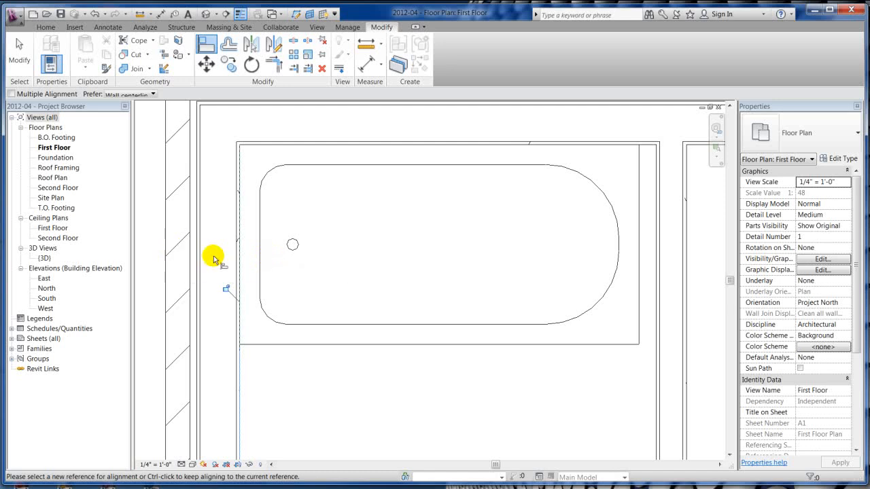
pyautogui.press('Escape')
pyautogui.press('Escape')
# - Align the near face of the interior 4 1/2" partition with the tub's rounded-end edge
pyautogui.scroll(-4, 303, 197)
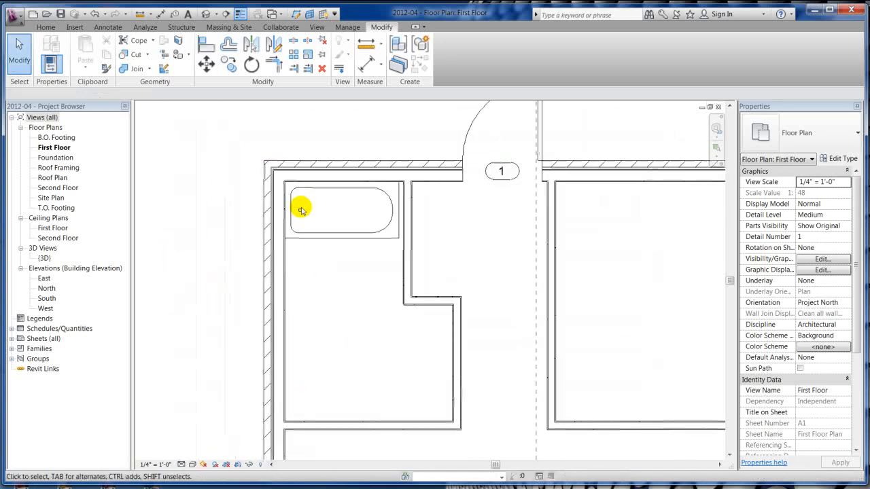
pyautogui.scroll(4, 411, 187)
pyautogui.scroll(2, 413, 182)
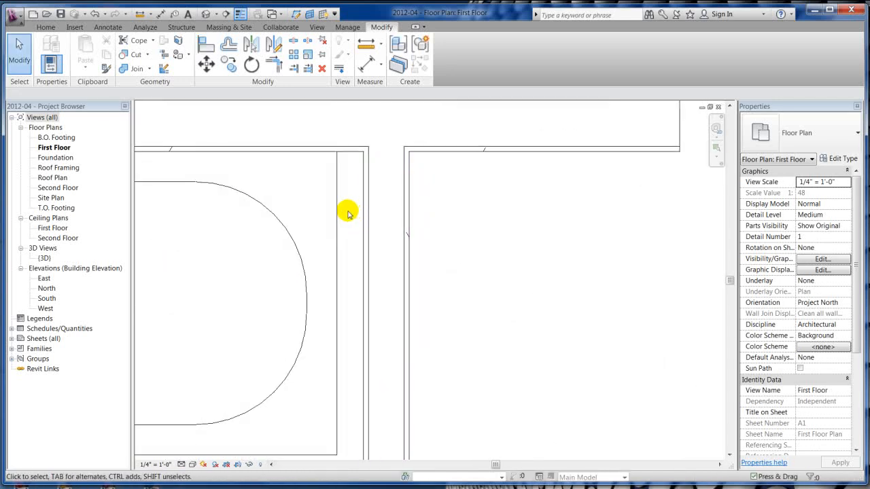
pyautogui.press('a')
pyautogui.press('l')
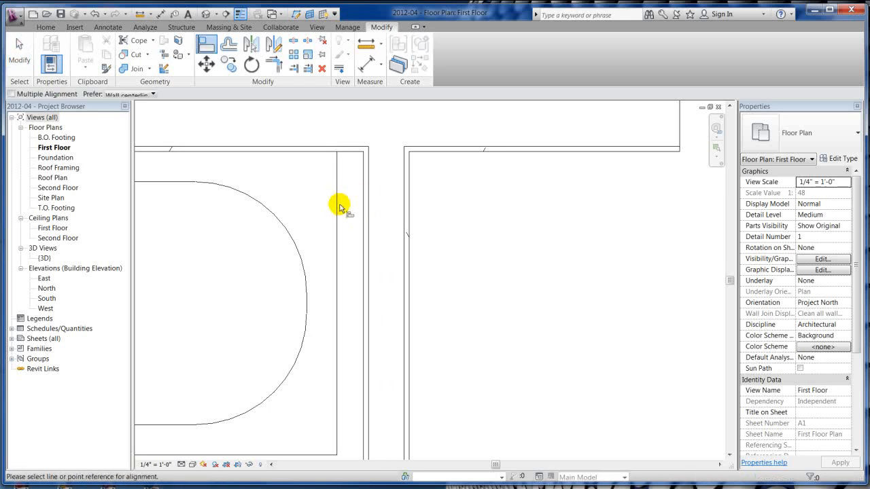
pyautogui.scroll(-3, 343, 159)
pyautogui.scroll(3, 342, 204)
pyautogui.click(340, 205)
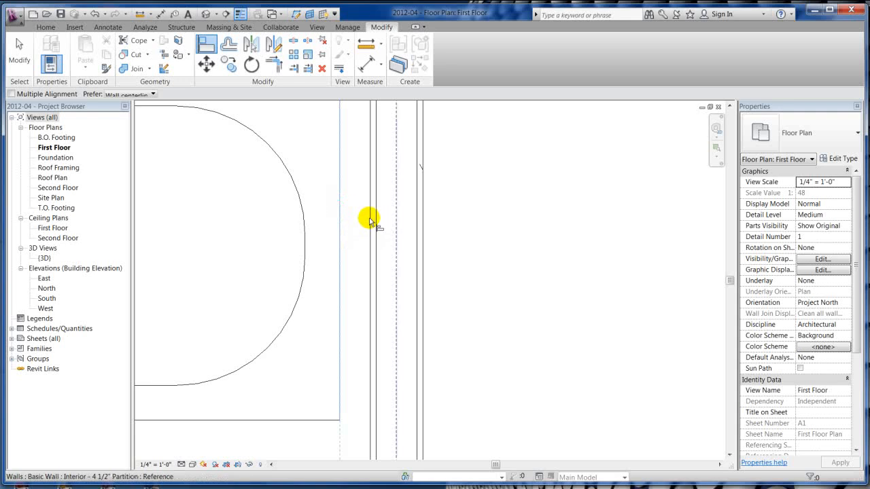
pyautogui.click(369, 221)
pyautogui.scroll(-5, 465, 223)
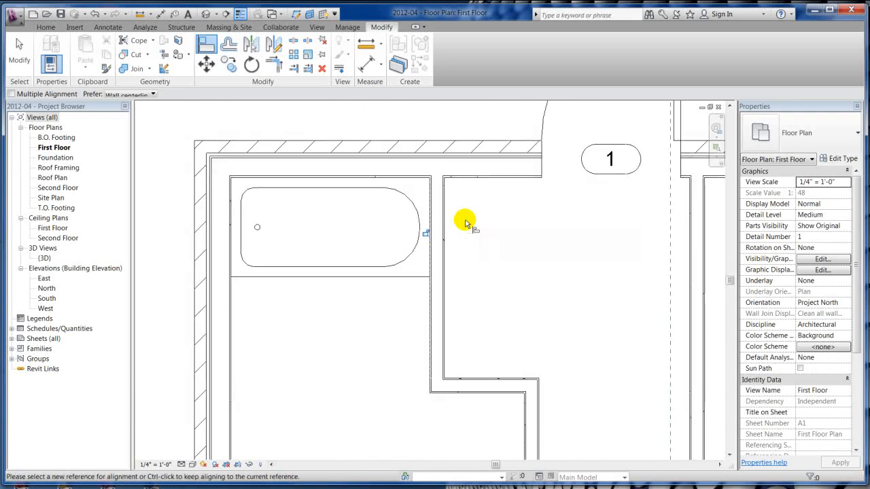
pyautogui.press('Escape')
pyautogui.press('Escape')
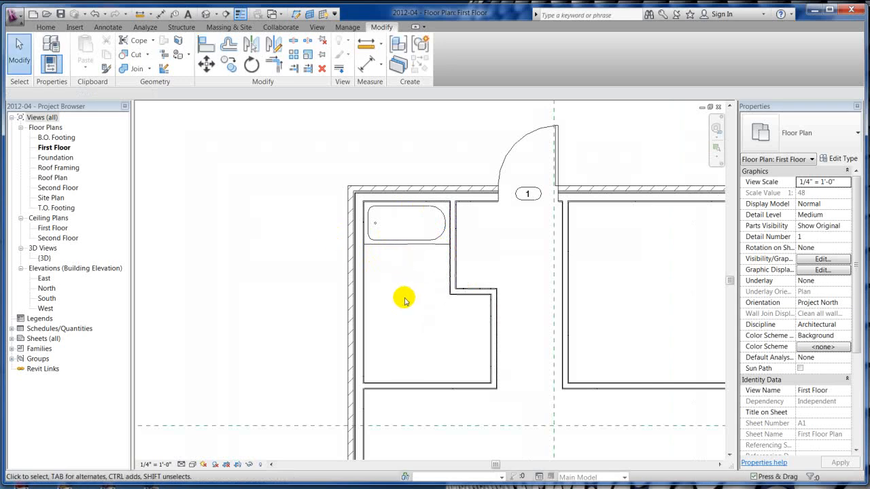
pyautogui.scroll(2, 475, 305)
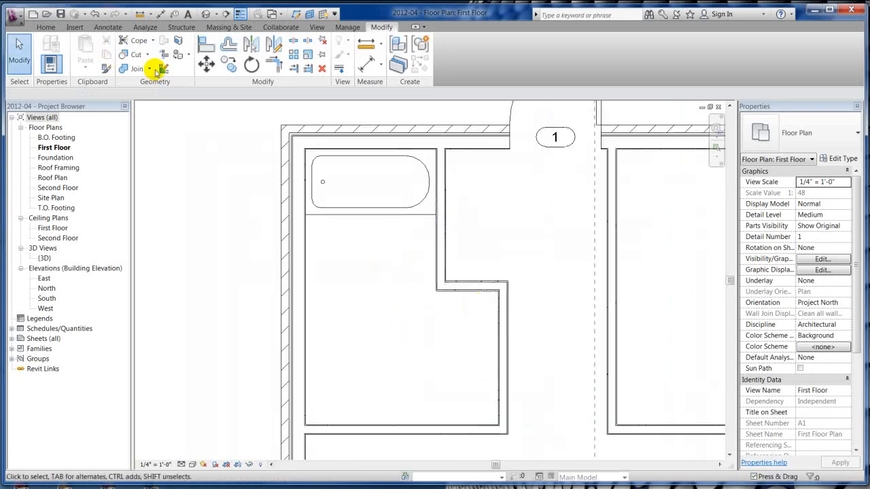
# - Start placing a component and choose the Toilet-Domestic-3D type
pyautogui.click(46, 27)
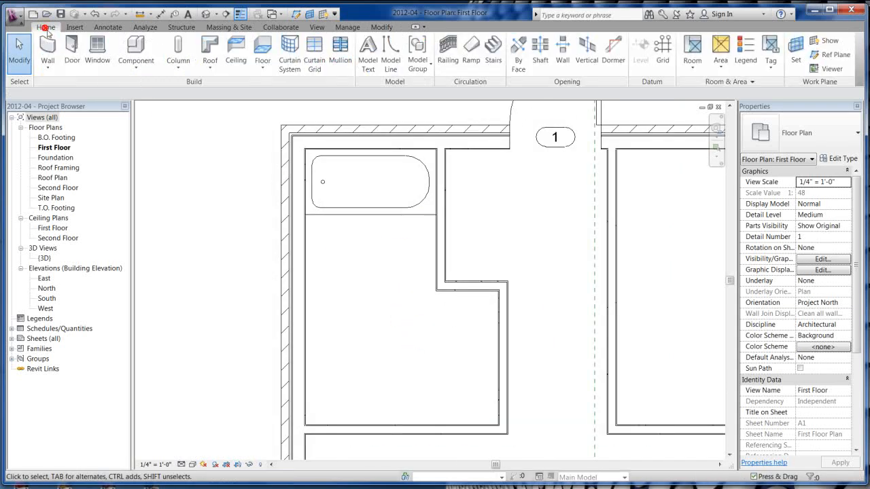
pyautogui.click(131, 45)
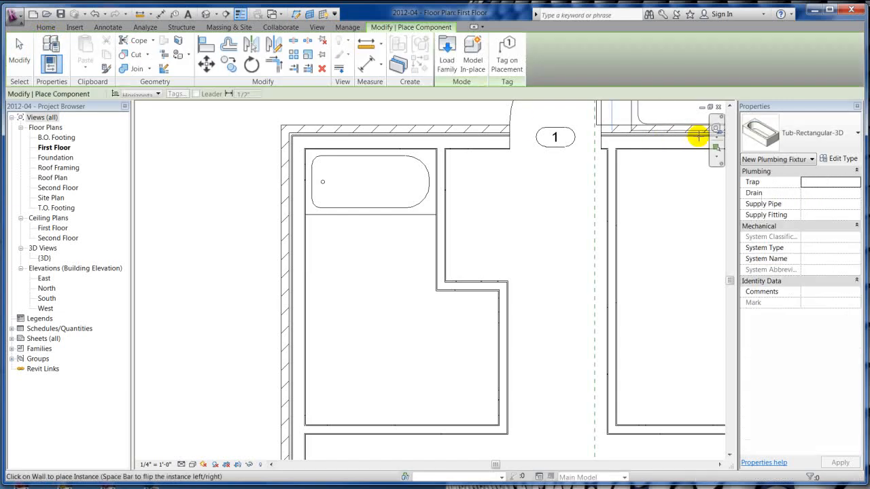
pyautogui.click(815, 132)
pyautogui.scroll(-3, 794, 258)
pyautogui.scroll(-5, 788, 279)
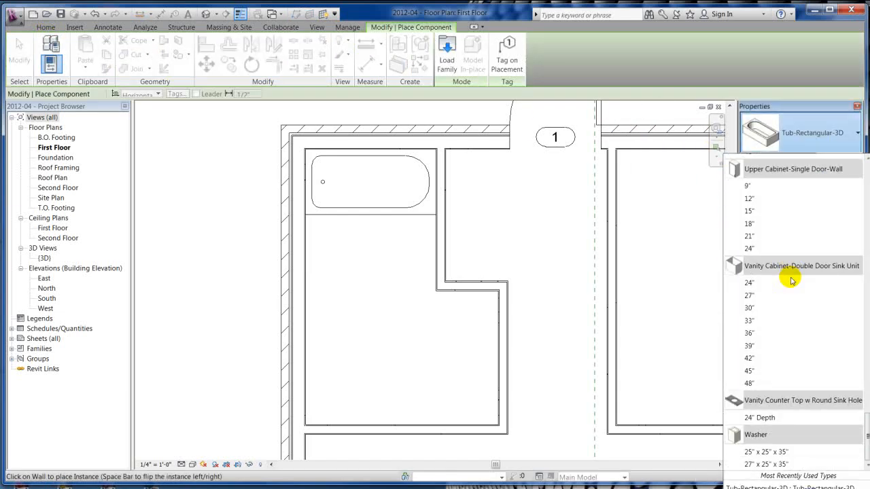
pyautogui.scroll(3, 777, 374)
pyautogui.scroll(3, 781, 365)
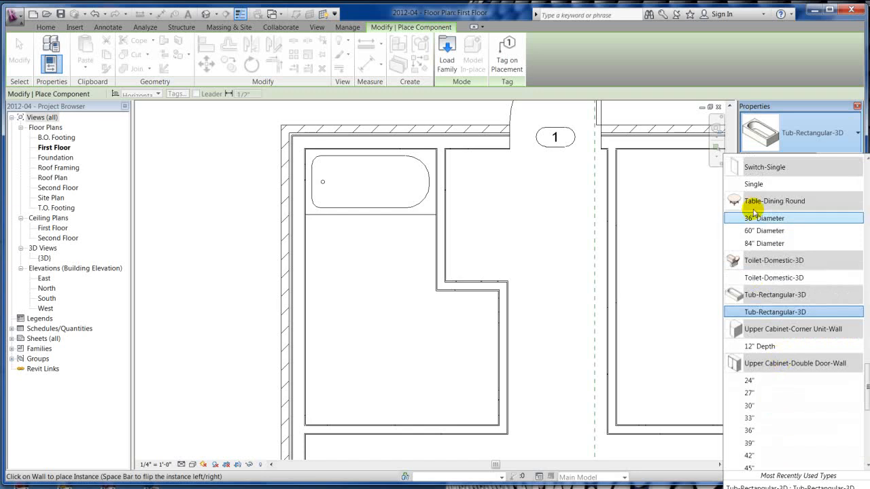
pyautogui.click(765, 278)
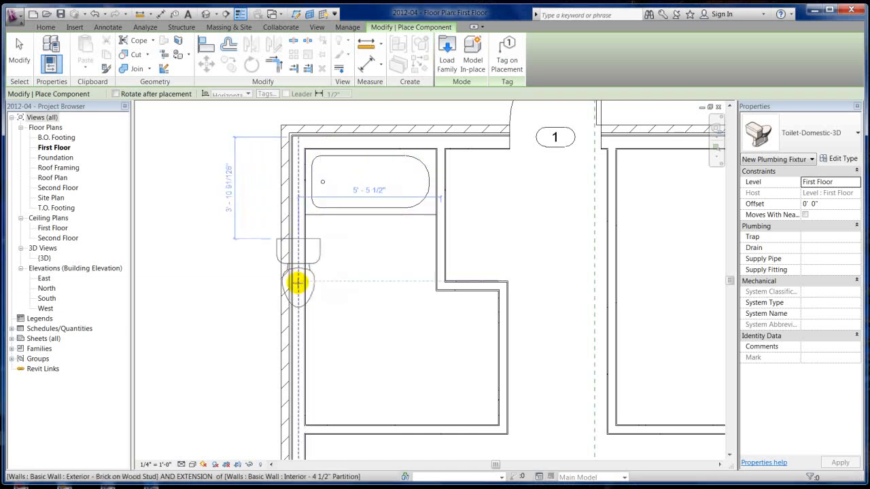
# - Rotate the toilet so its tank backs onto the west exterior wall, and place it just south of the tub
pyautogui.press('space')
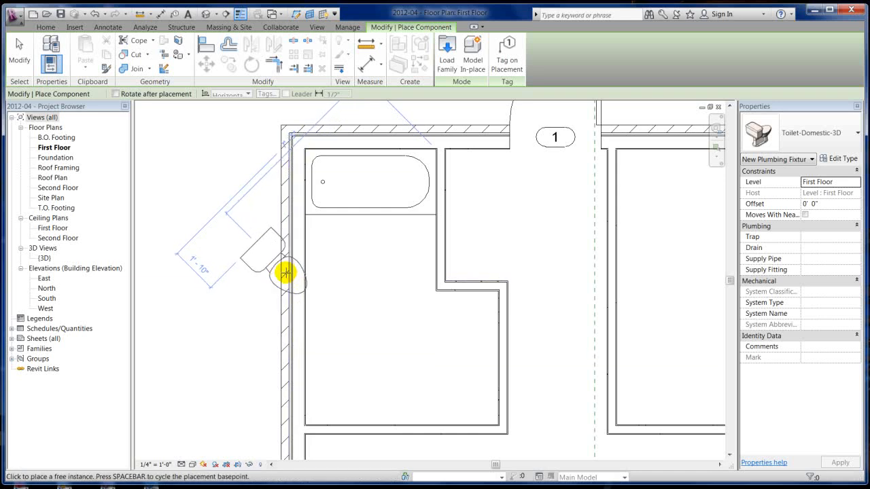
pyautogui.press('space')
pyautogui.press('space')
pyautogui.press('space')
pyautogui.press('space')
pyautogui.press('space')
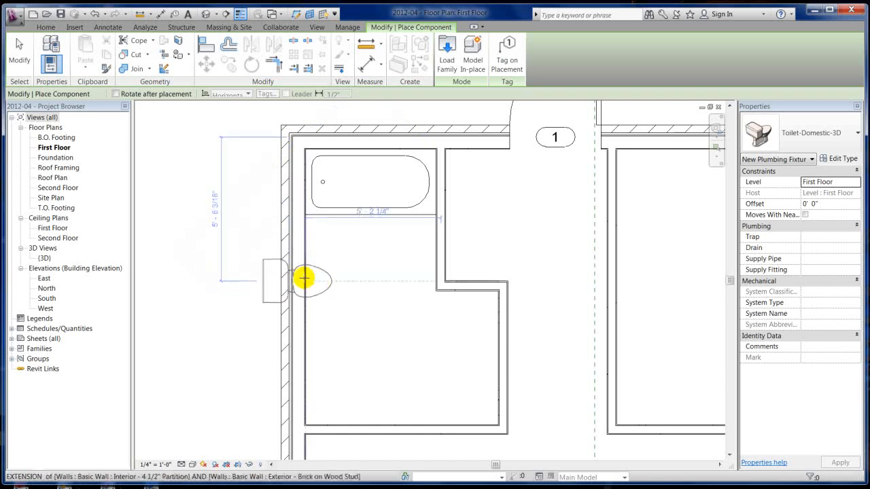
pyautogui.press('space')
pyautogui.press('space')
pyautogui.press('space')
pyautogui.press('space')
pyautogui.press('space')
pyautogui.press('space')
pyautogui.press('space')
pyautogui.press('space')
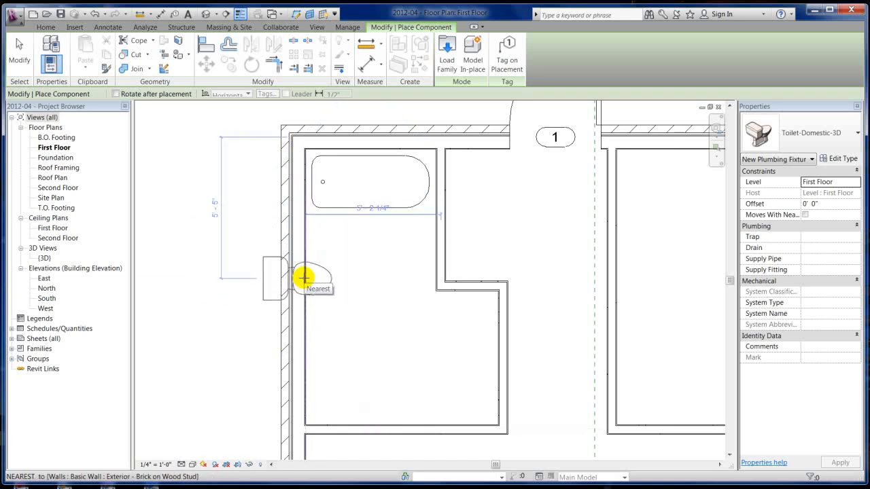
pyautogui.press('space')
pyautogui.press('space')
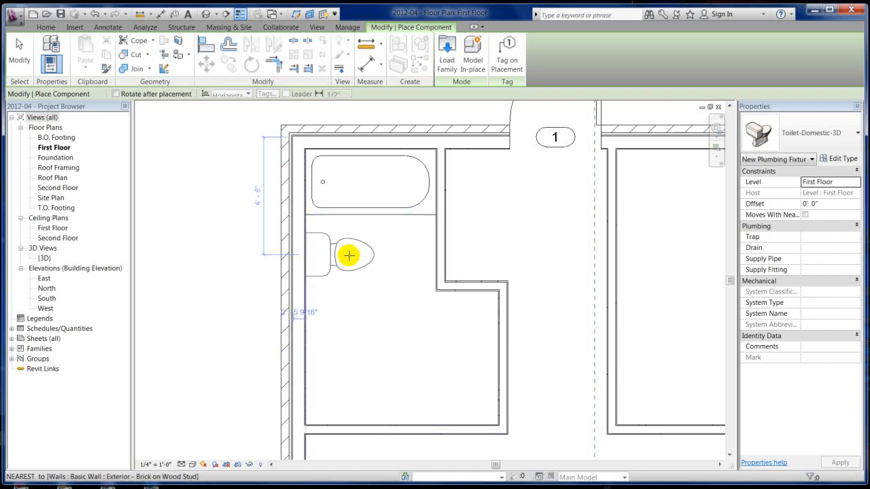
pyautogui.click(351, 262)
pyautogui.press('Escape')
pyautogui.press('Escape')
# - Reference the toilet's temporary dimension to the west wall's inner face and set the gap behind the tank to 2"
pyautogui.scroll(5, 316, 294)
pyautogui.click(320, 266)
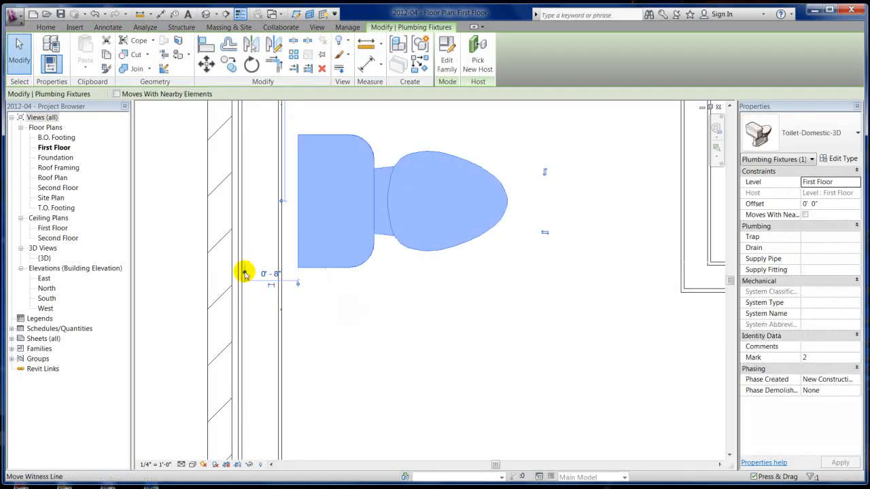
pyautogui.moveTo(245, 276); pyautogui.dragTo(286, 286)
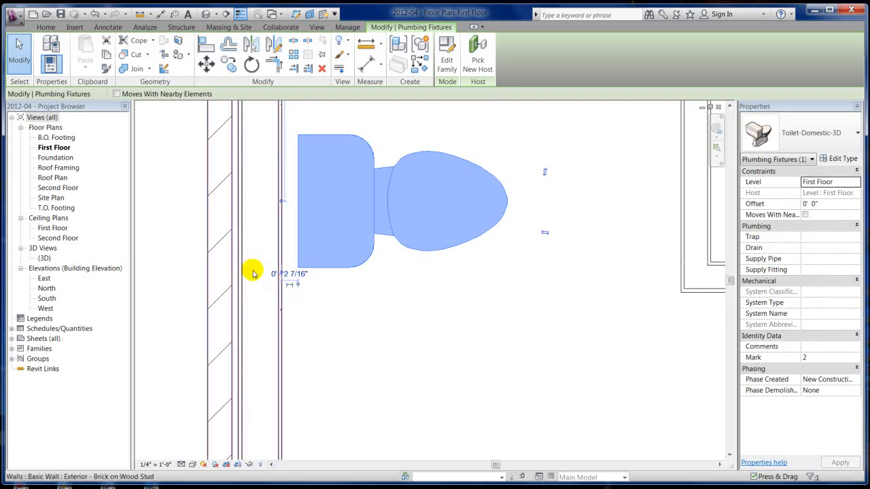
pyautogui.scroll(5, 299, 284)
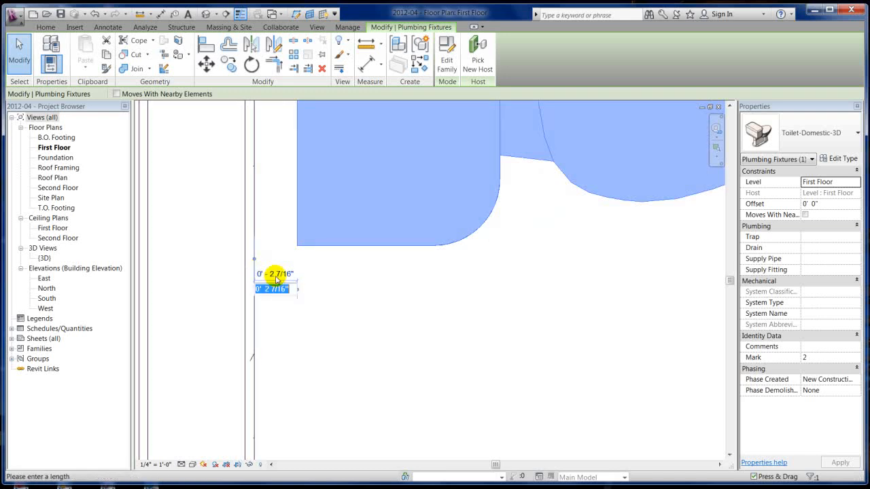
pyautogui.press('Return')
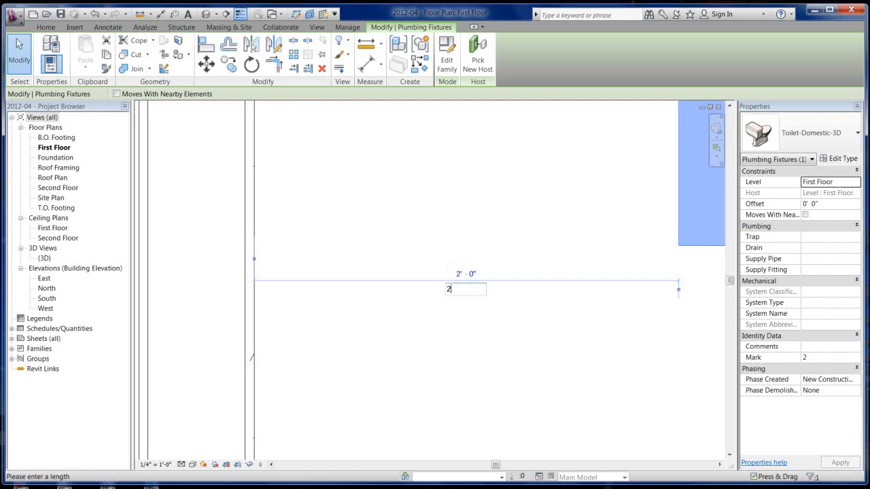
pyautogui.press('Return')
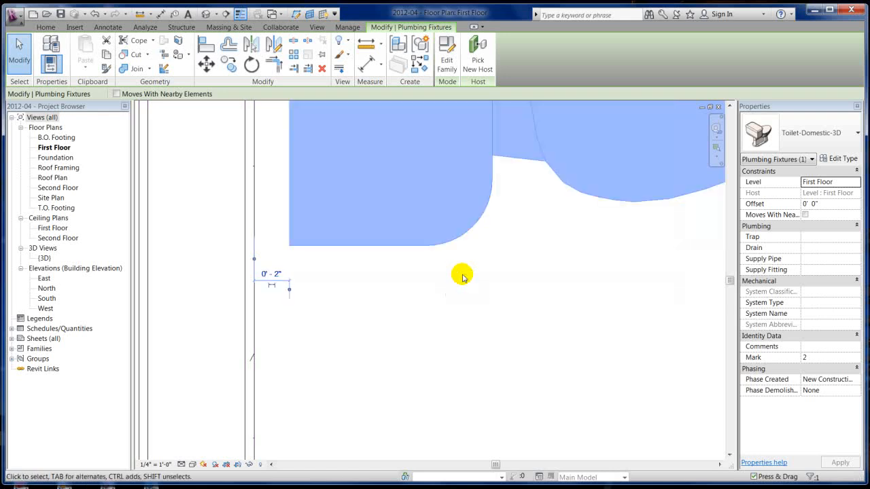
pyautogui.click(382, 320)
# - Place a 48" Vanity Cabinet-Double Door Sink Unit against the west wall in the bathroom's southwest corner
pyautogui.scroll(-8, 333, 291)
pyautogui.moveTo(353, 268); pyautogui.dragTo(312, 264, button='middle')
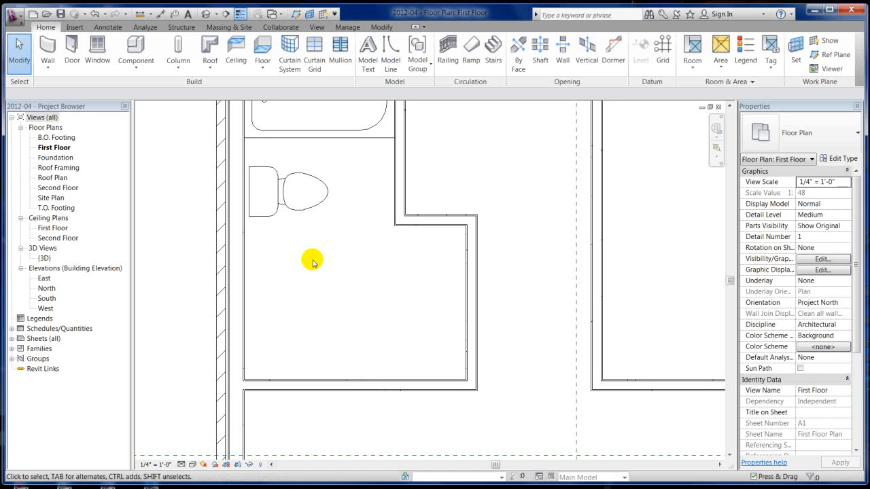
pyautogui.click(136, 46)
pyautogui.click(788, 134)
pyautogui.scroll(-5, 790, 272)
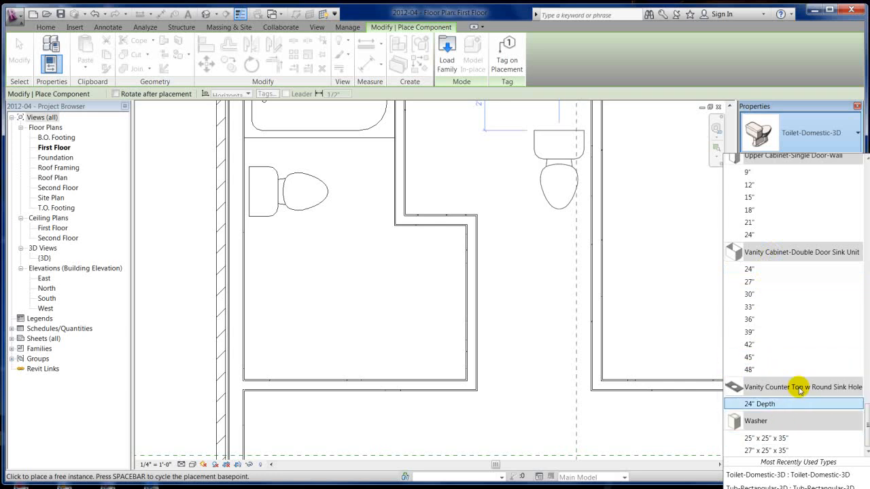
pyautogui.scroll(2, 781, 381)
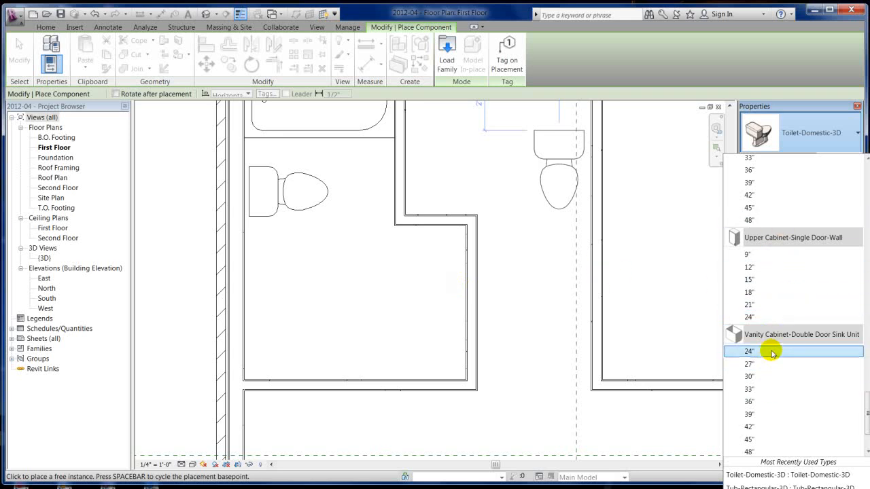
pyautogui.press('Escape')
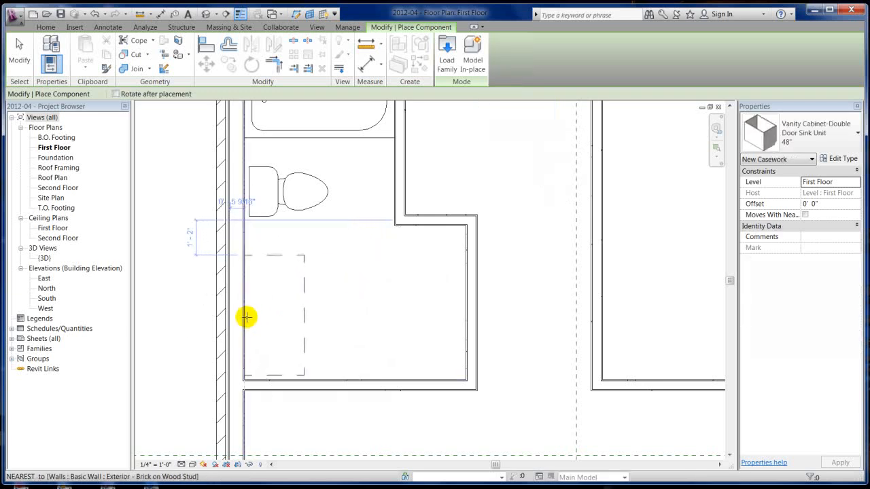
pyautogui.click(246, 318)
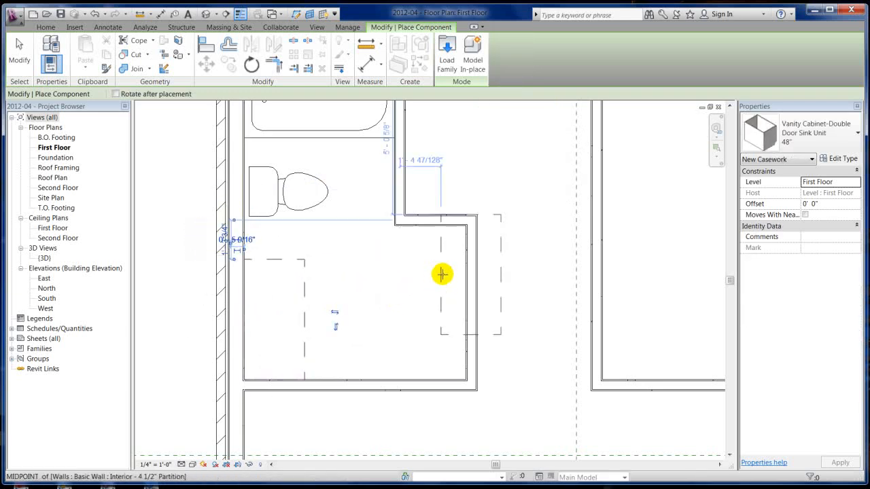
pyautogui.press('Escape')
pyautogui.press('Escape')
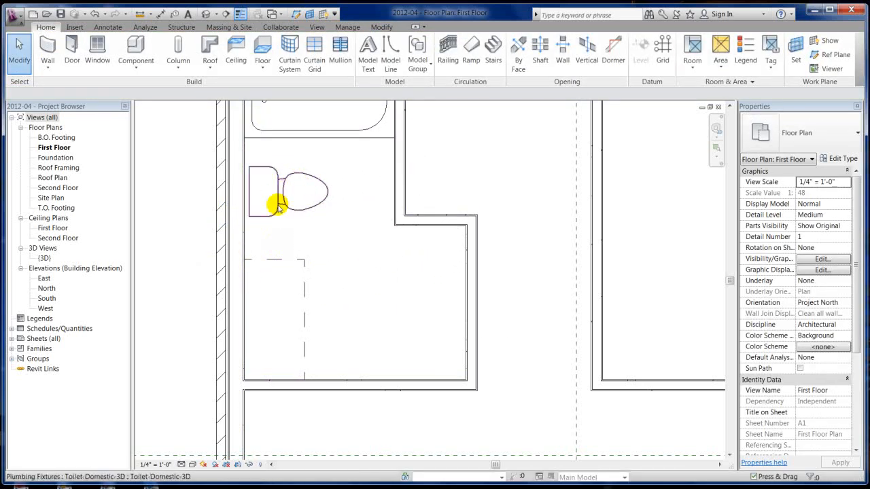
# - Add an aligned dimension from the tub's edge through the toilet's centerline to the vanity cabinet's edge, and make its segments equal
pyautogui.moveTo(281, 157); pyautogui.dragTo(316, 188, button='middle')
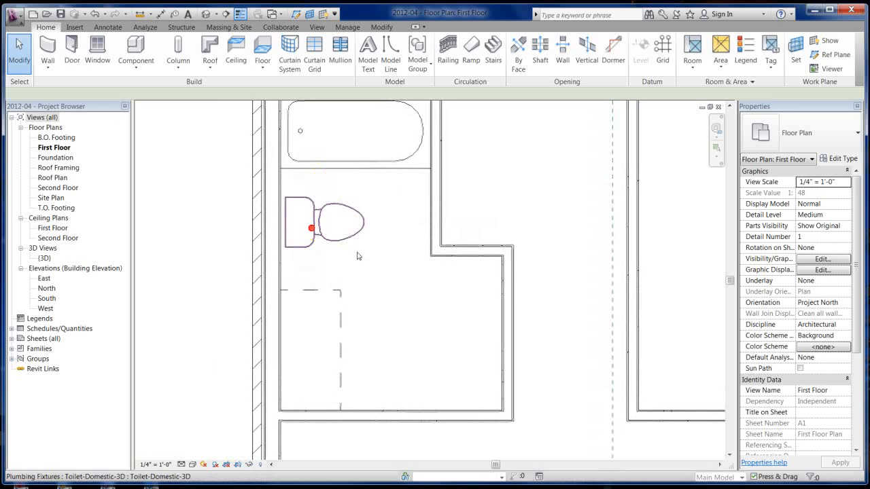
pyautogui.click(330, 249)
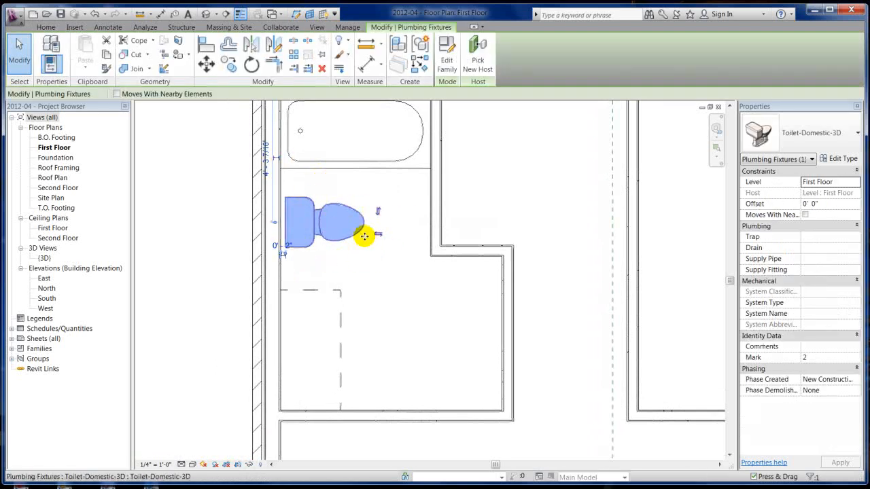
pyautogui.press('i')
pyautogui.click(340, 167)
pyautogui.click(332, 224)
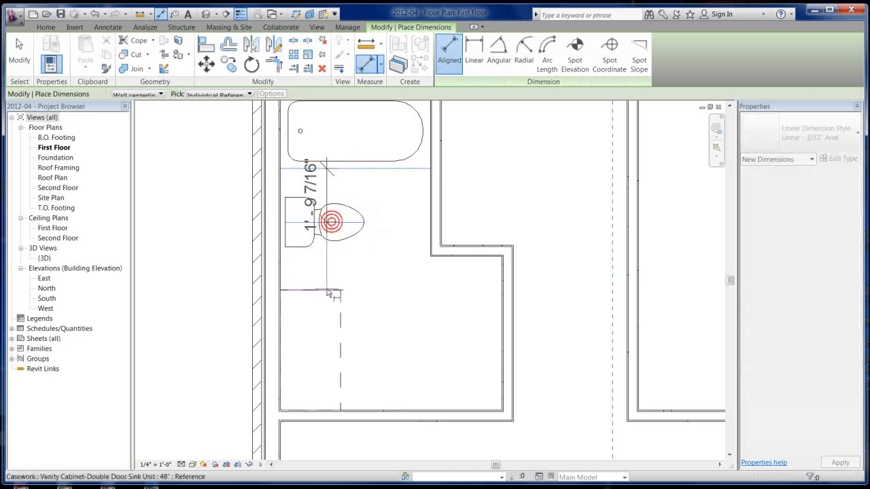
pyautogui.click(326, 290)
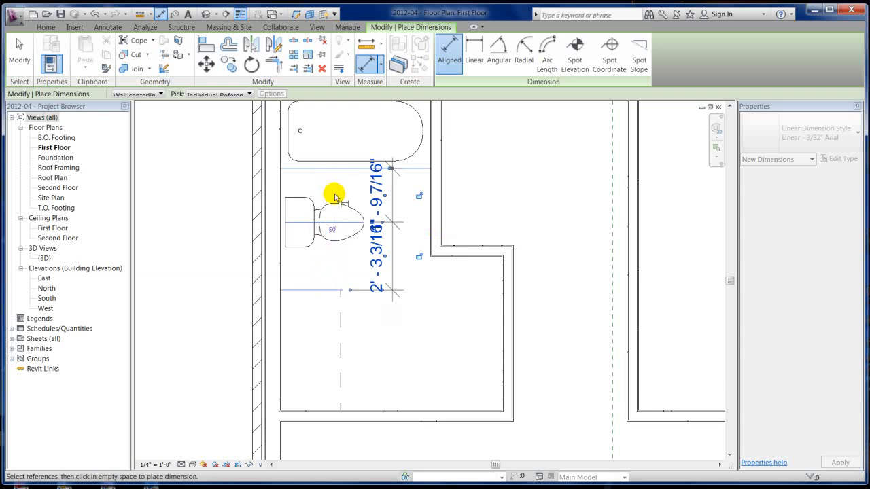
pyautogui.click(333, 231)
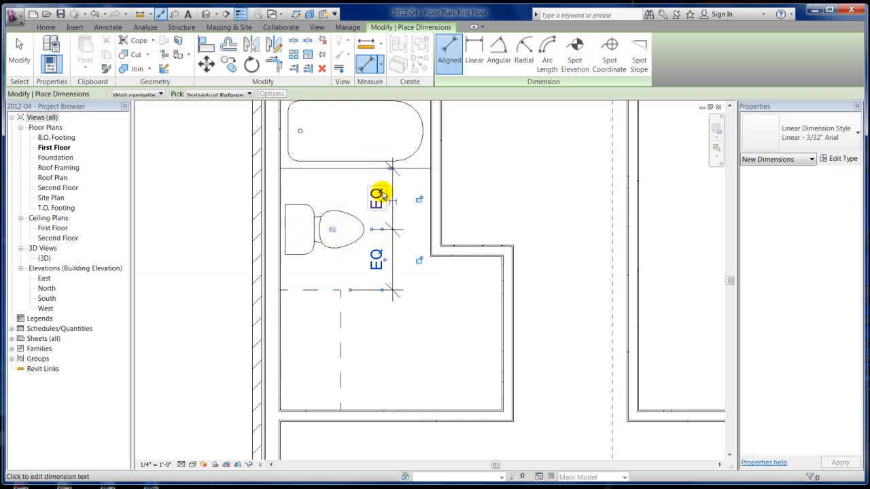
pyautogui.press('Escape')
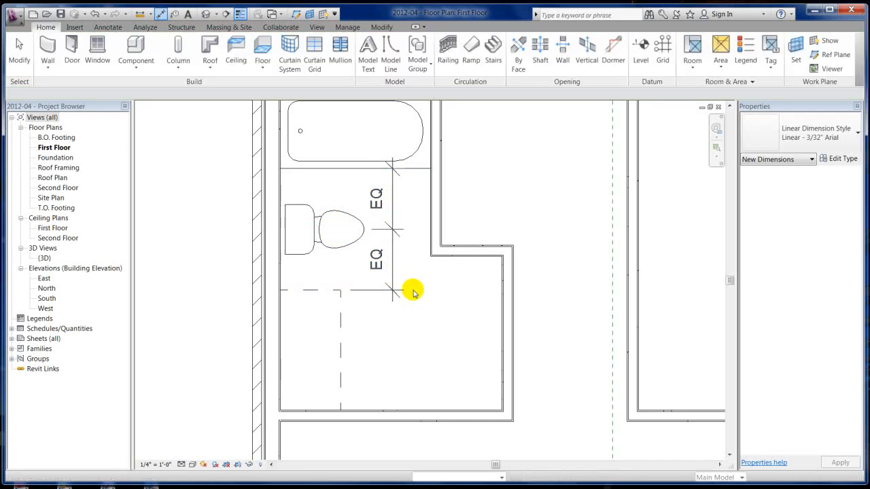
# - Delete the equality dimension beside the toilet and remove its constraints from the fixtures
pyautogui.click(392, 230)
pyautogui.press('Delete')
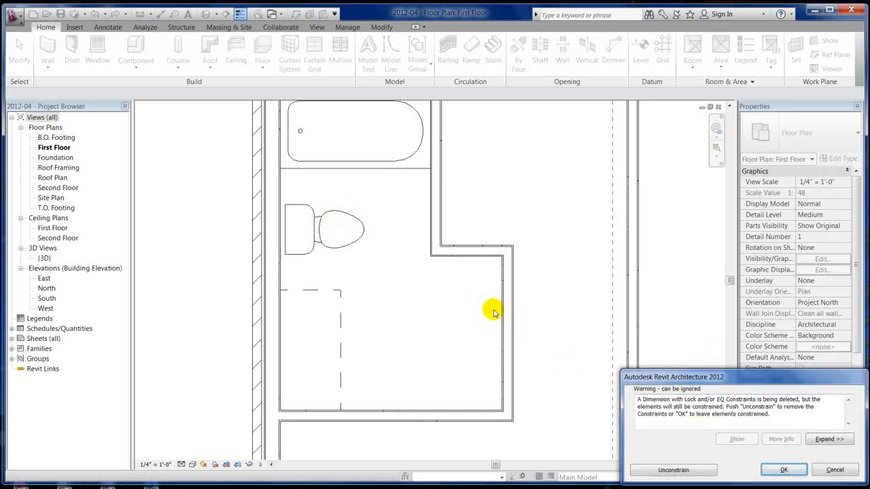
pyautogui.click(667, 470)
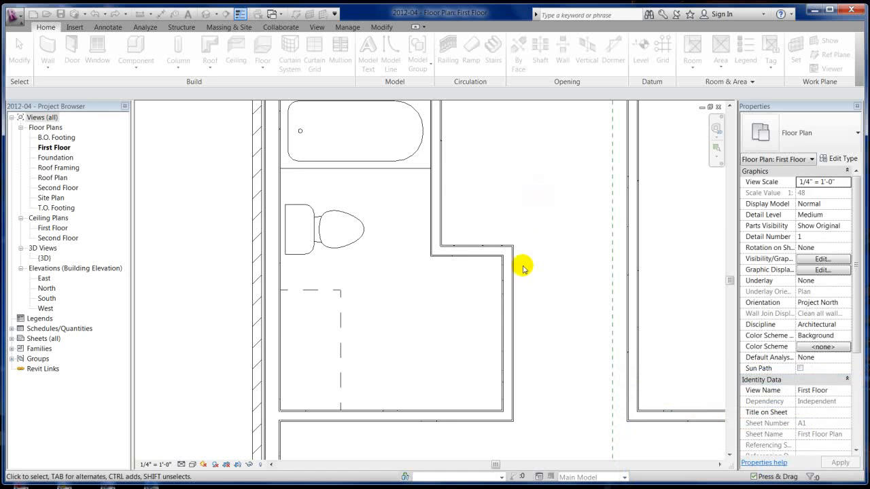
# - Place a 24" Depth Vanity Counter Top w Round Sink Hole, rotated against the west wall, over the vanity cabinet in the bathroom's southwest corner
pyautogui.scroll(-2, 522, 284)
pyautogui.moveTo(589, 297); pyautogui.dragTo(528, 239, button='middle')
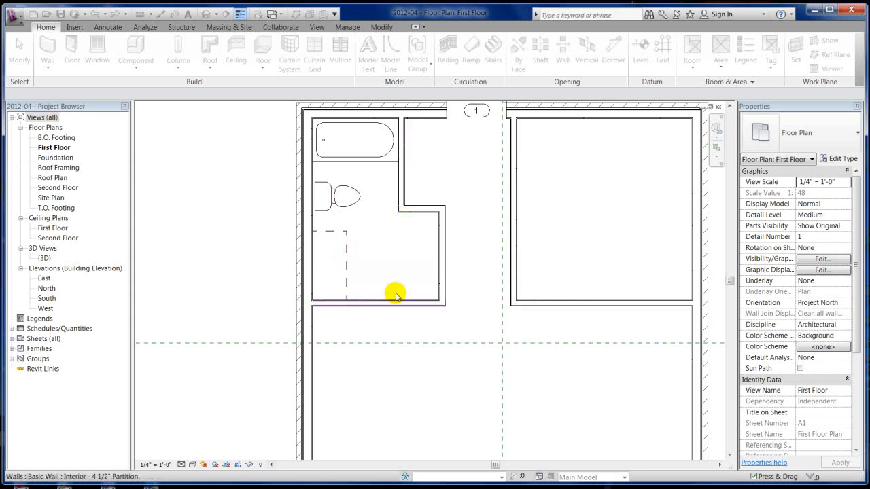
pyautogui.scroll(4, 372, 268)
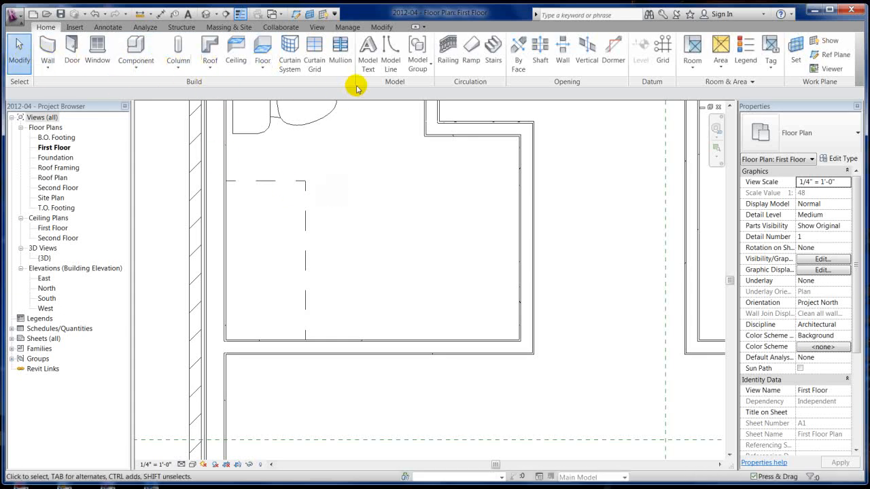
pyautogui.scroll(-2, 403, 229)
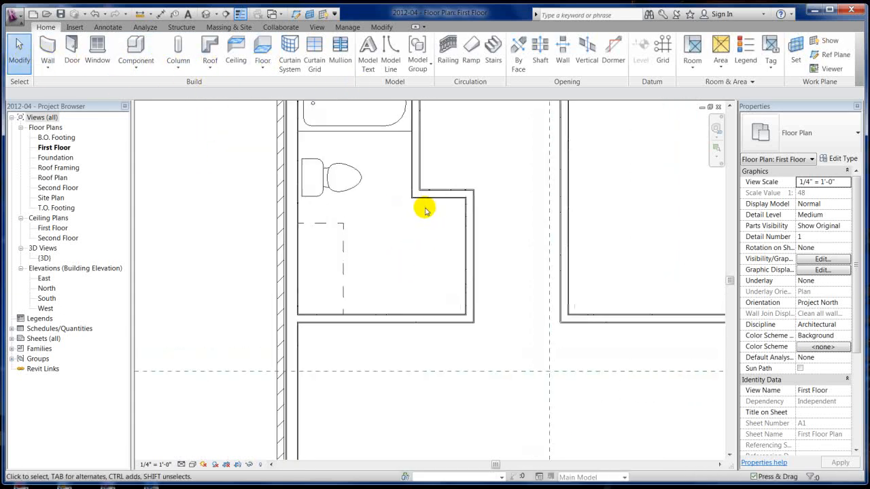
pyautogui.click(138, 46)
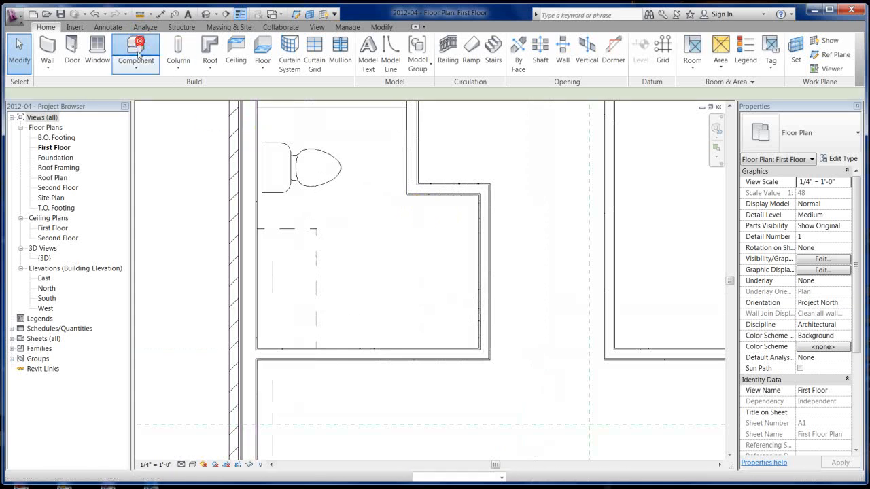
pyautogui.click(802, 140)
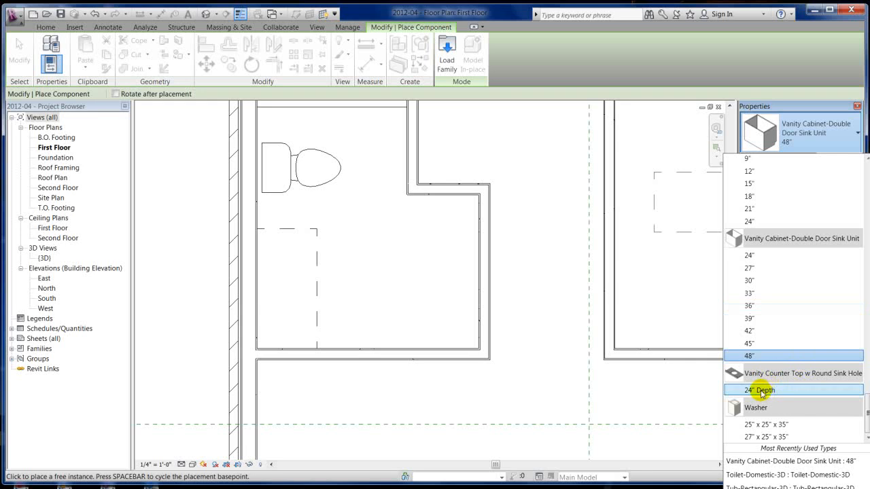
pyautogui.click(761, 392)
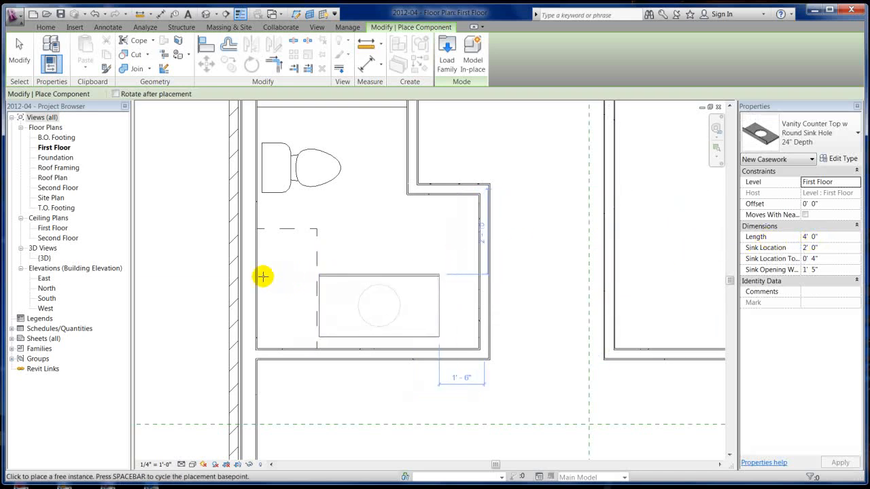
pyautogui.press('space')
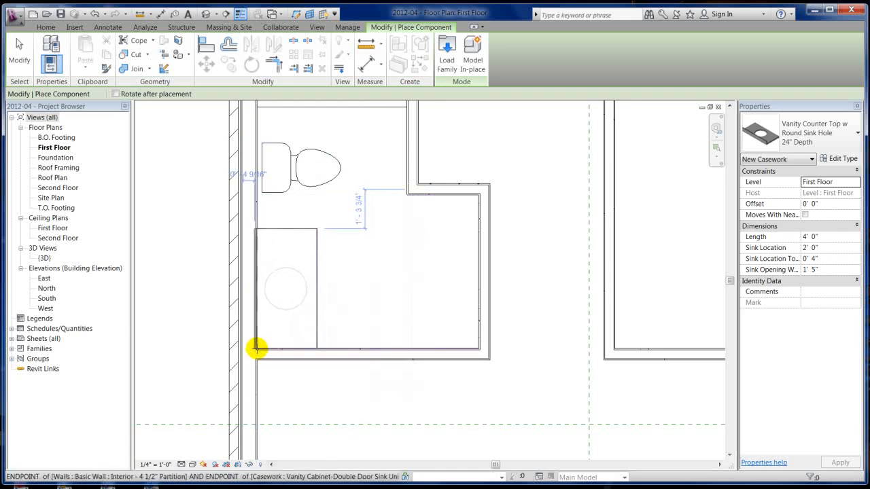
pyautogui.click(258, 349)
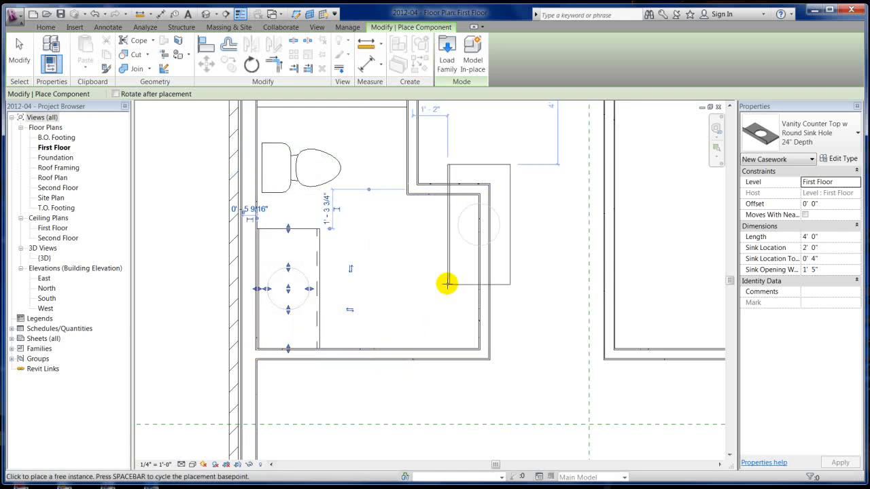
pyautogui.press('Escape')
# - Place a 19" x 19" Sink Vanity-Round over the round sink hole, centered on the vanity cabinet with its faucet toward the wall
pyautogui.scroll(5, 297, 305)
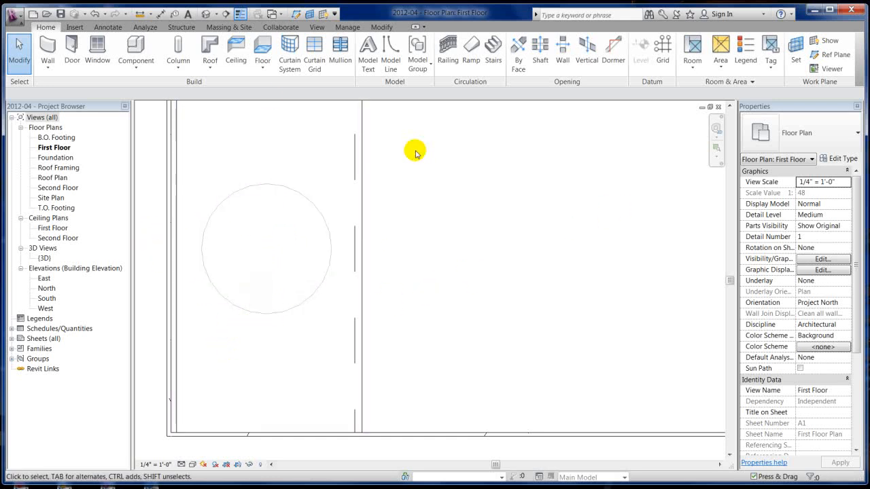
pyautogui.click(134, 49)
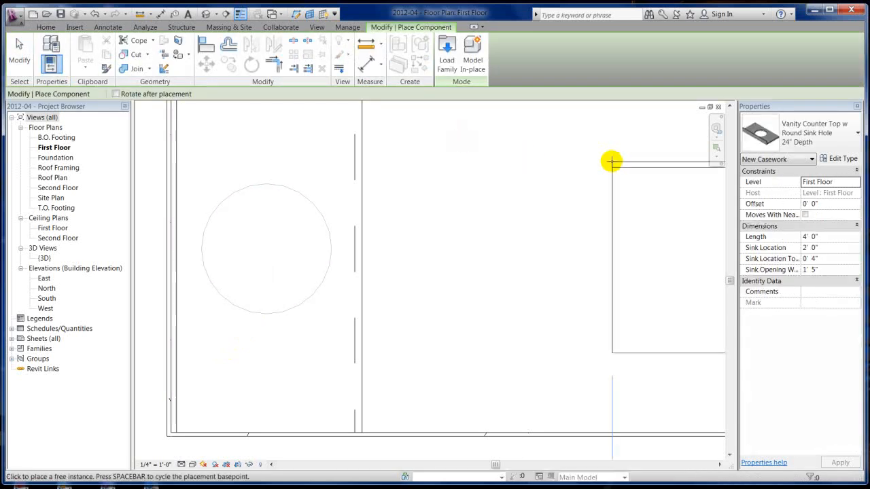
pyautogui.click(792, 140)
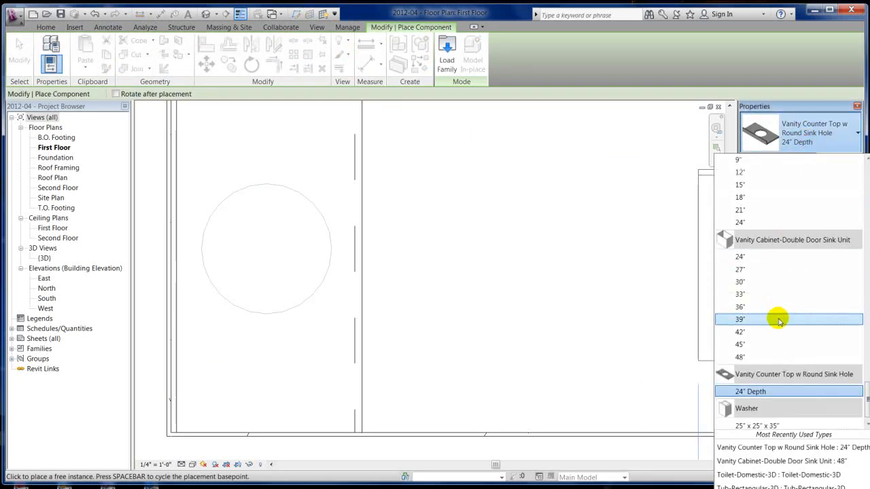
pyautogui.scroll(5, 781, 312)
pyautogui.scroll(3, 790, 295)
pyautogui.scroll(3, 770, 254)
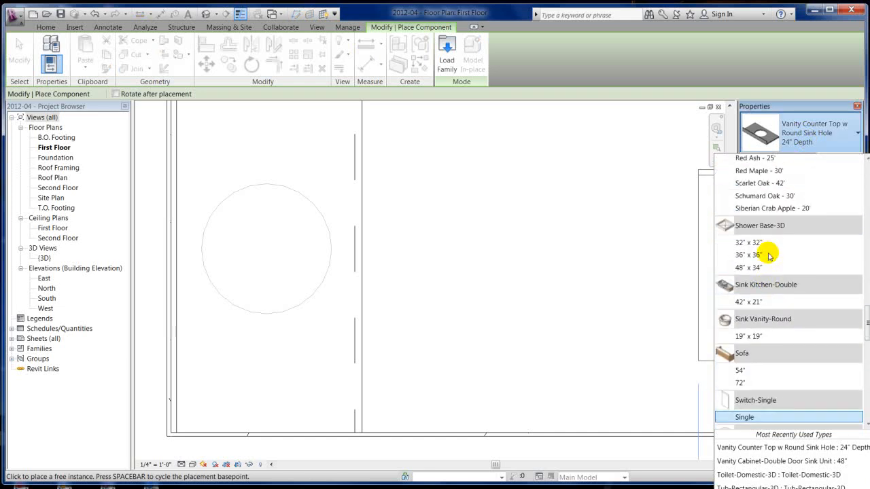
pyautogui.scroll(5, 769, 254)
pyautogui.scroll(3, 768, 235)
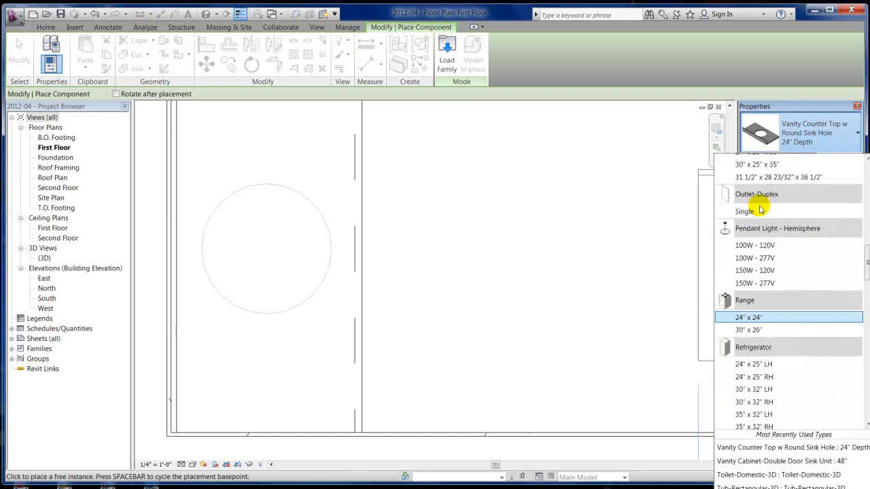
pyautogui.scroll(3, 760, 210)
pyautogui.scroll(3, 760, 209)
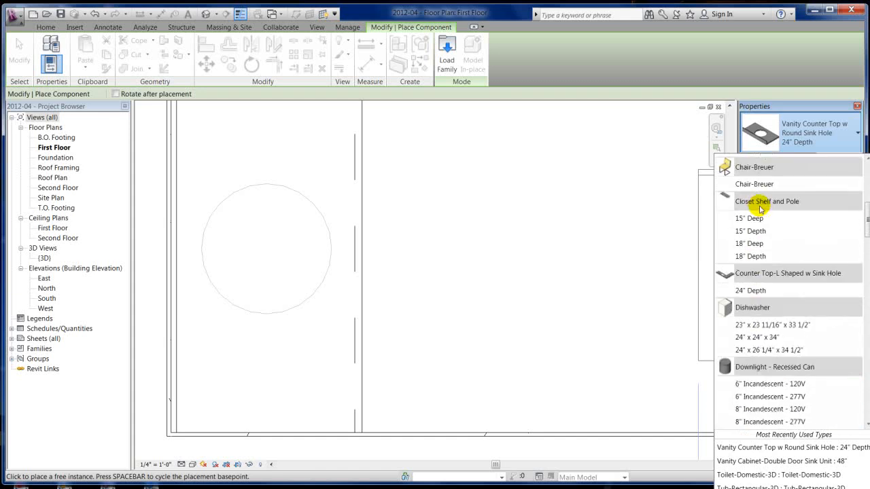
pyautogui.scroll(-12, 774, 267)
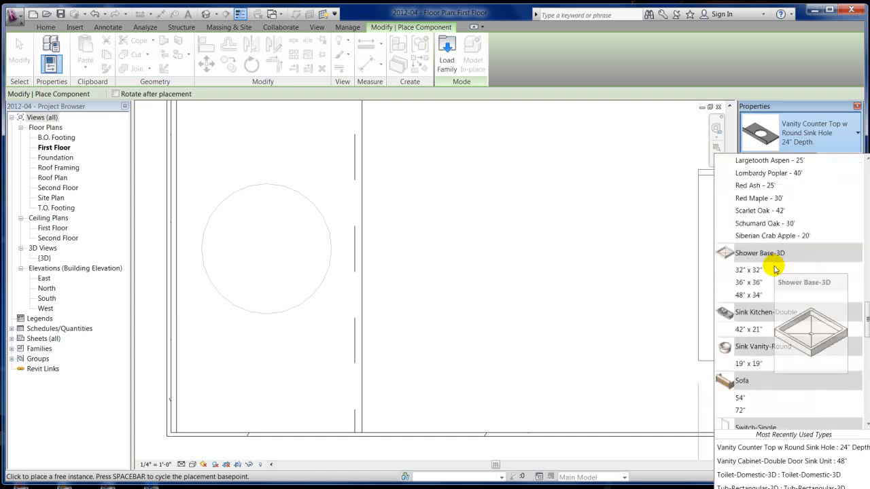
pyautogui.click(750, 364)
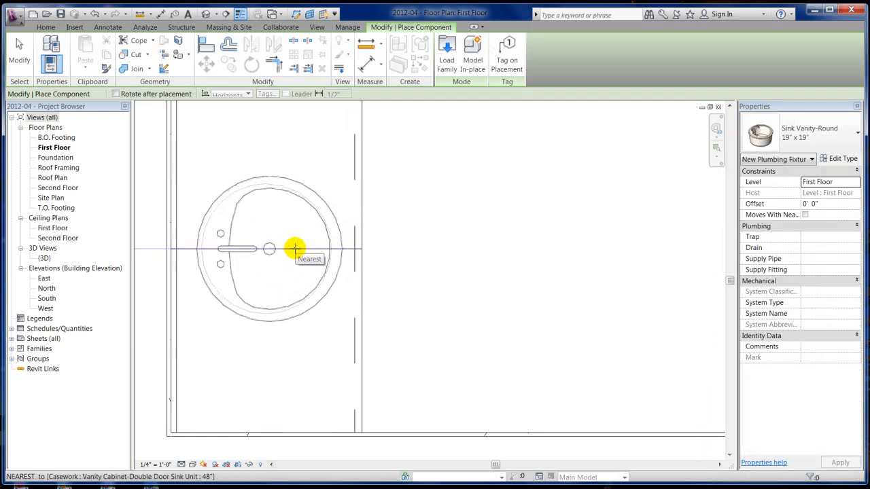
pyautogui.click(294, 248)
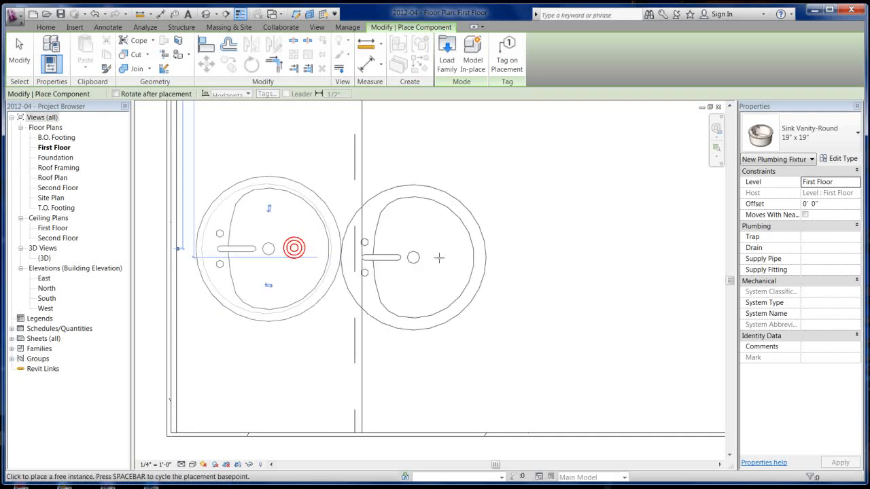
pyautogui.press('Escape')
pyautogui.press('Escape')
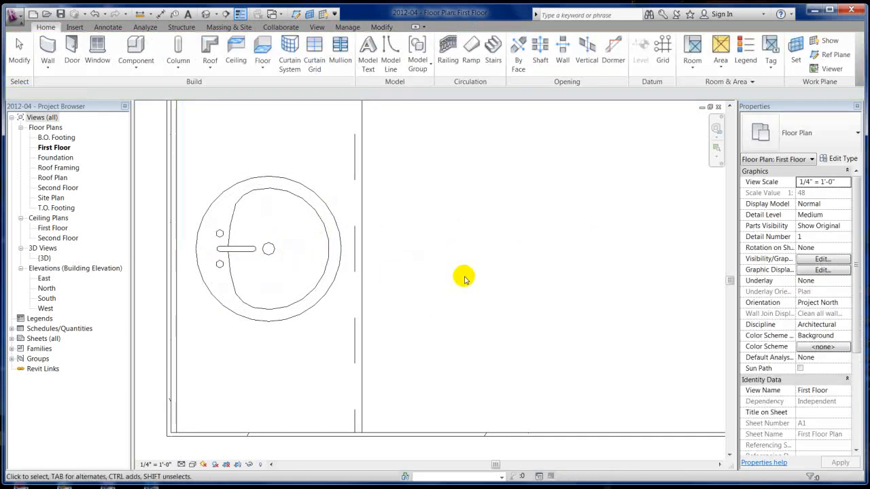
# - Save the project and turn off thin line display in the floor plan
pyautogui.scroll(-4, 466, 276)
pyautogui.scroll(-2, 464, 277)
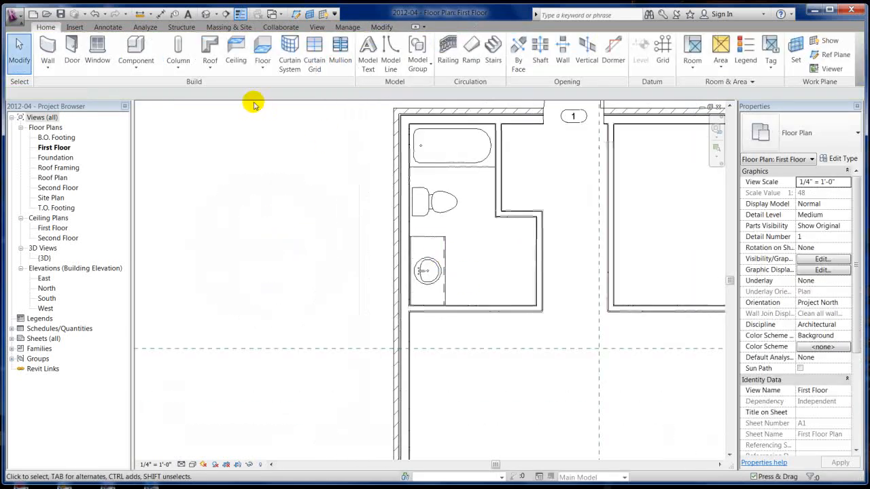
pyautogui.click(61, 14)
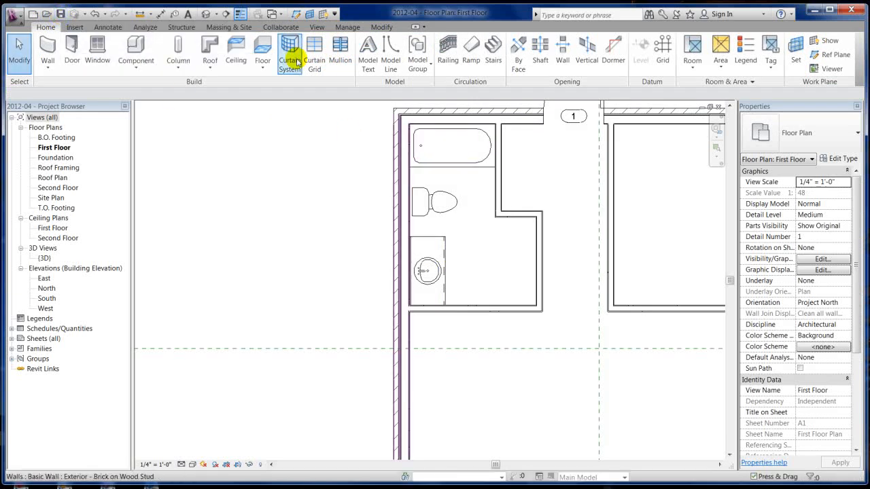
pyautogui.click(239, 14)
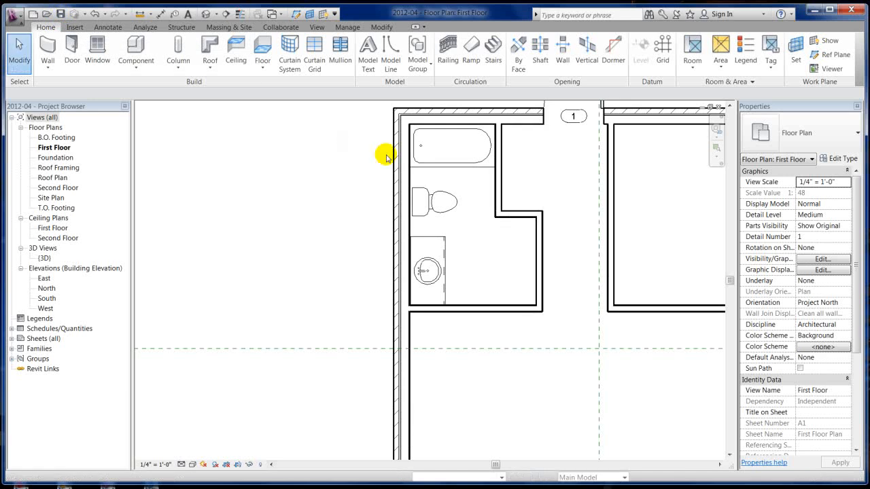
pyautogui.scroll(-5, 476, 236)
pyautogui.scroll(4, 591, 230)
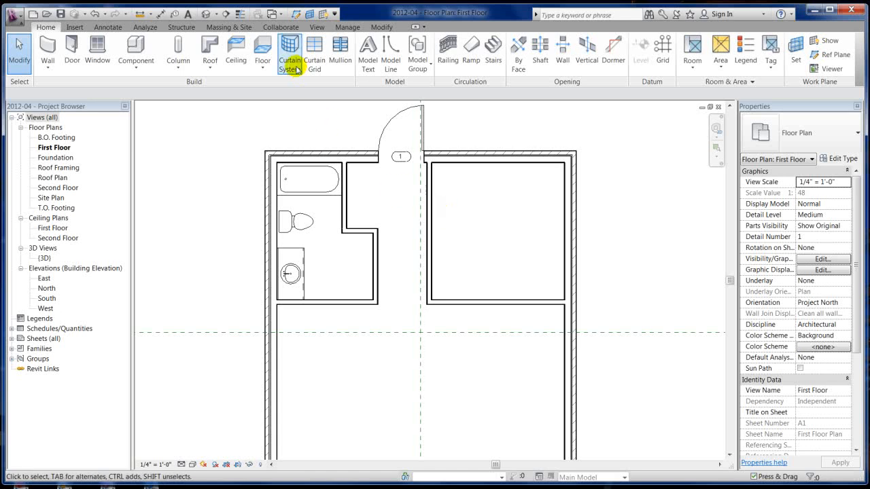
# - Open the default 3D view and set its visual style to Realistic
pyautogui.click(204, 12)
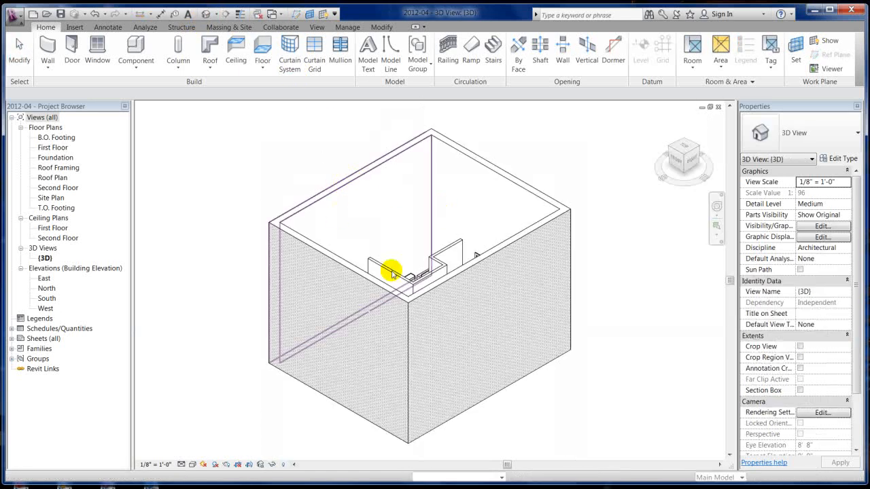
pyautogui.scroll(6, 401, 286)
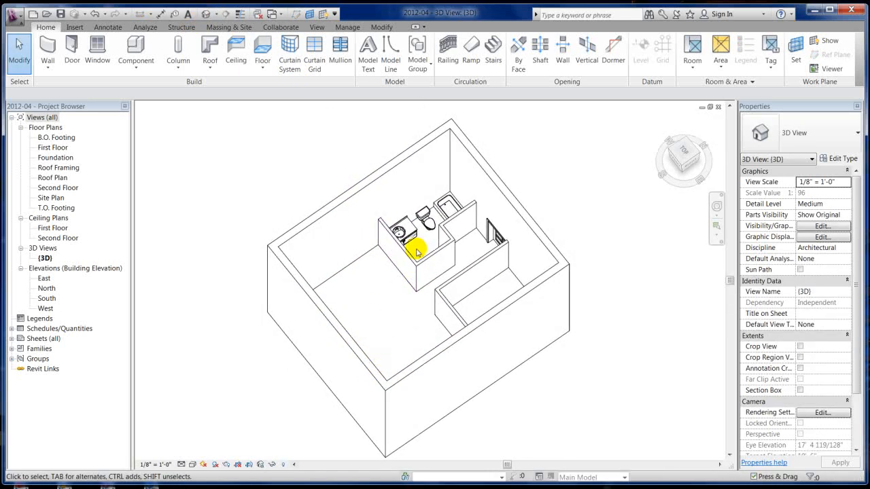
pyautogui.keyDown('shift'); pyautogui.moveTo(359, 268); pyautogui.dragTo(328, 271, button='middle'); pyautogui.keyUp('shift')
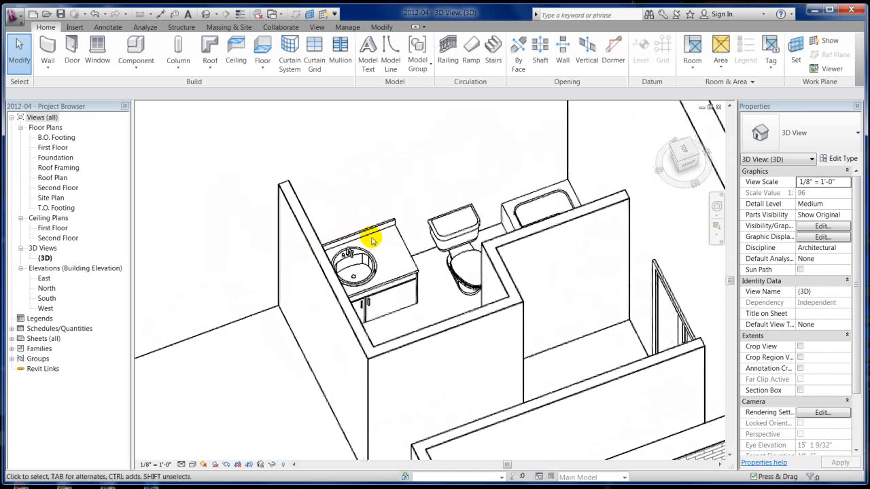
pyautogui.scroll(3, 340, 238)
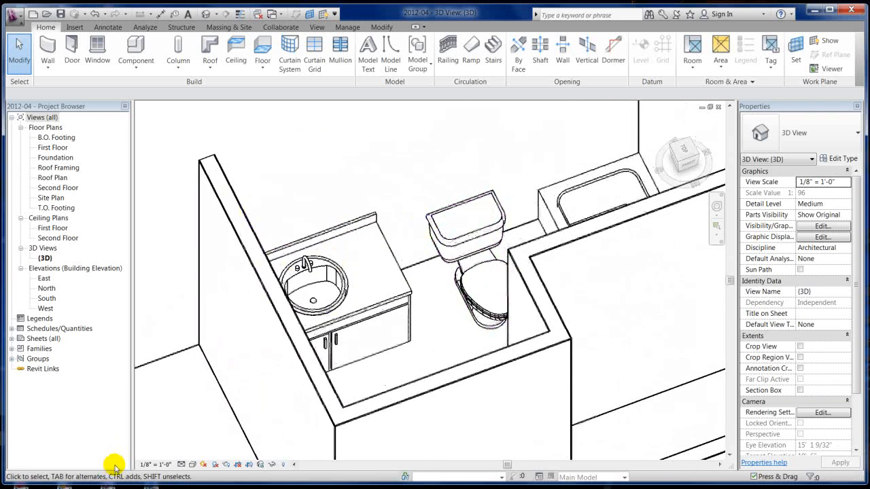
pyautogui.click(193, 464)
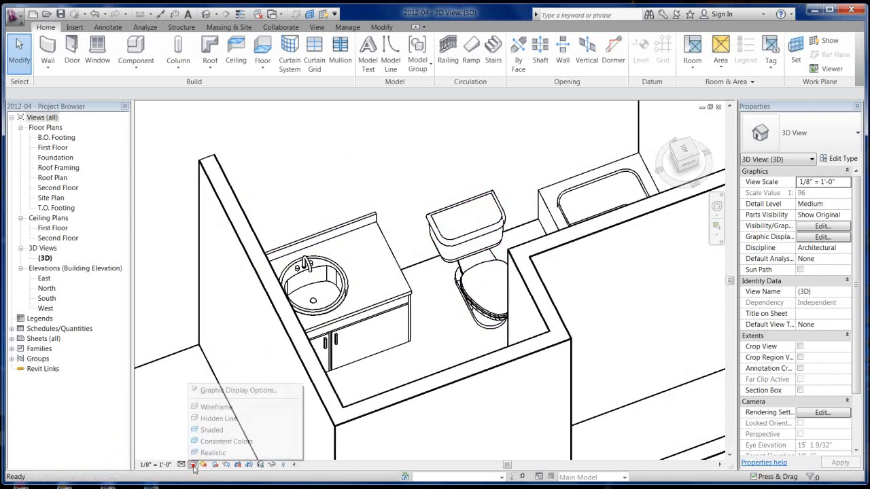
pyautogui.click(213, 452)
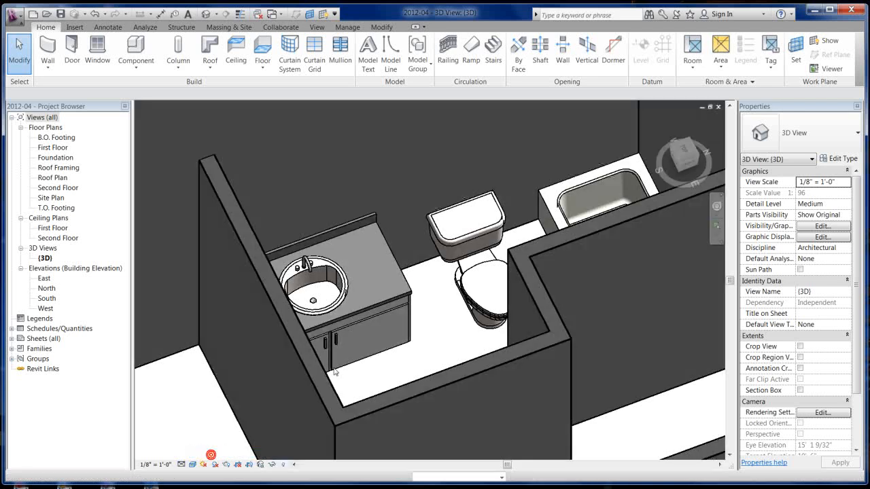
# - Examine the bathroom fixtures, the entry door and the interior wall layout in the 3D view from several angles
pyautogui.scroll(-2, 384, 258)
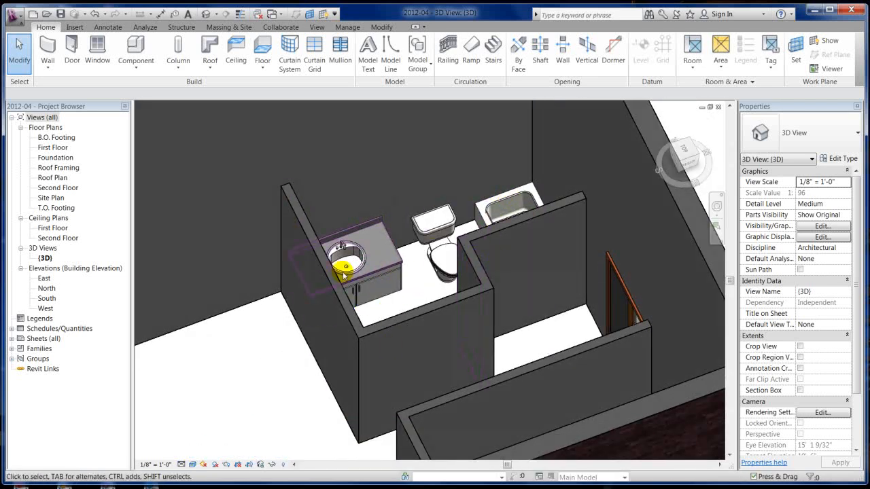
pyautogui.keyDown('shift'); pyautogui.moveTo(439, 291); pyautogui.dragTo(487, 334, button='middle'); pyautogui.keyUp('shift')
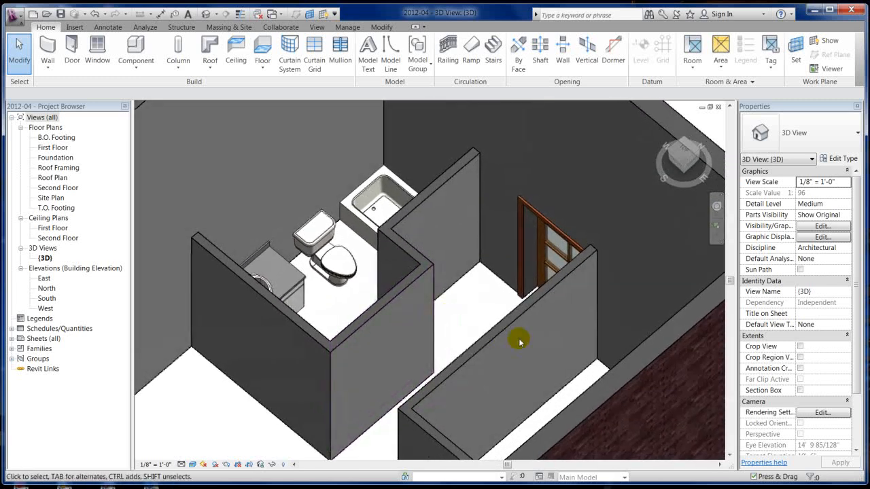
pyautogui.scroll(4, 536, 228)
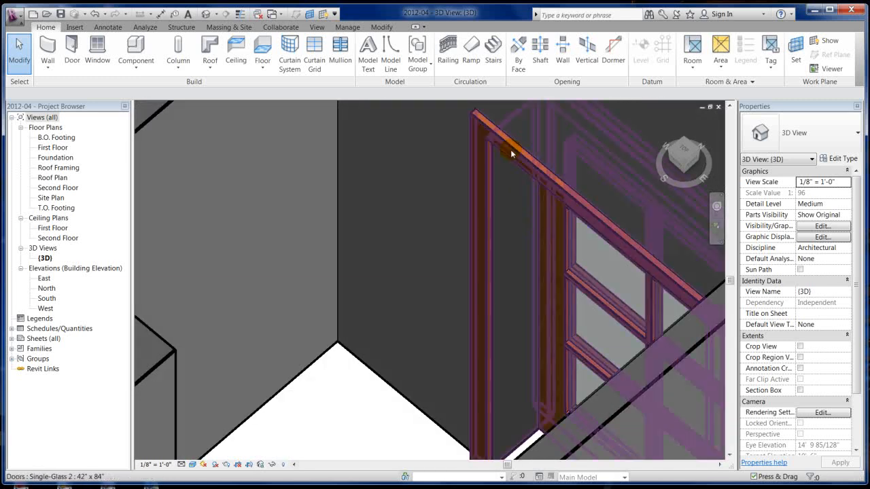
pyautogui.scroll(-4, 524, 168)
pyautogui.scroll(5, 499, 181)
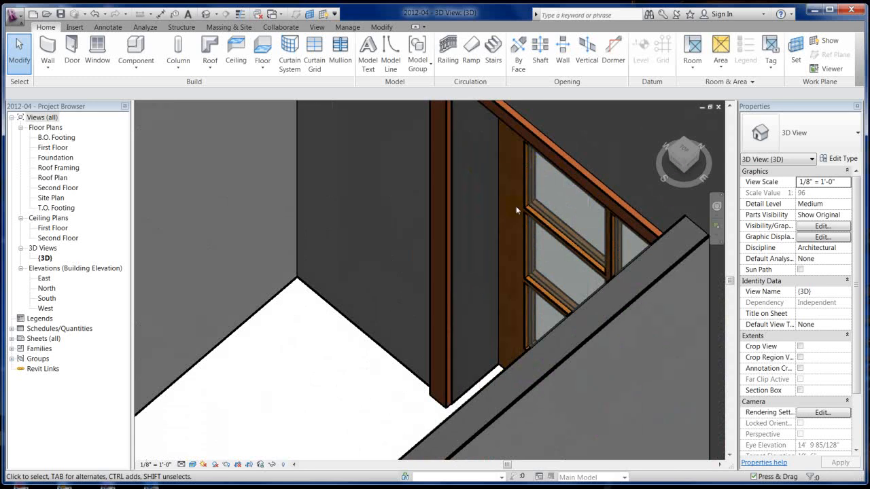
pyautogui.scroll(-4, 516, 199)
pyautogui.scroll(5, 569, 292)
pyautogui.scroll(-5, 570, 294)
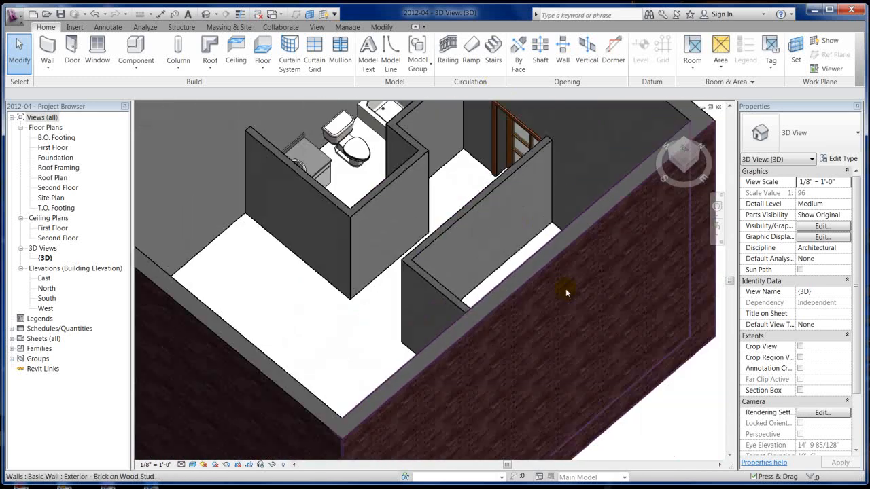
pyautogui.scroll(3, 369, 242)
pyautogui.scroll(3, 388, 261)
pyautogui.keyDown('shift'); pyautogui.moveTo(351, 369); pyautogui.dragTo(363, 326, button='middle'); pyautogui.keyUp('shift')
pyautogui.scroll(-6, 398, 262)
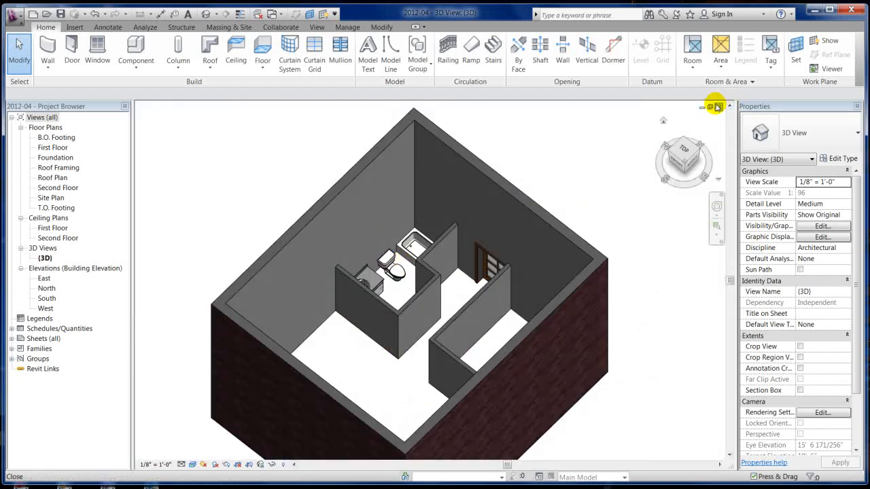
# - Set the 3D view's visual style to Hidden Line and close the view to return to the first floor plan
pyautogui.click(192, 464)
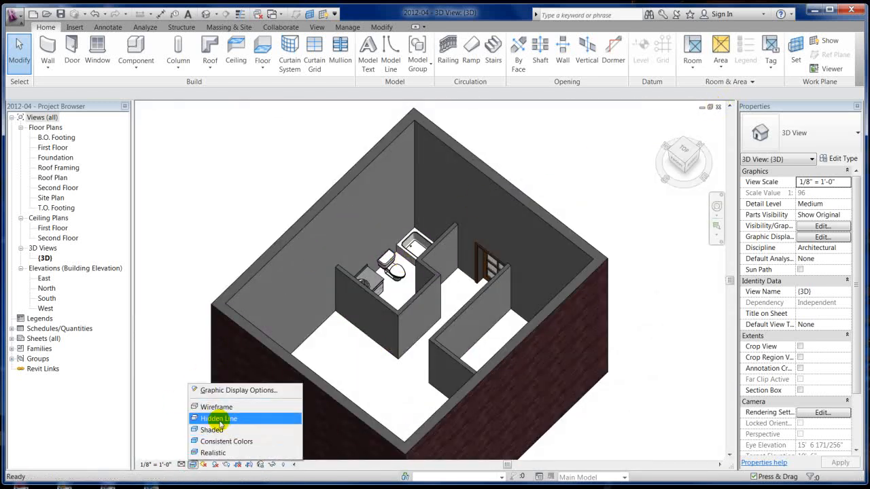
pyautogui.click(219, 415)
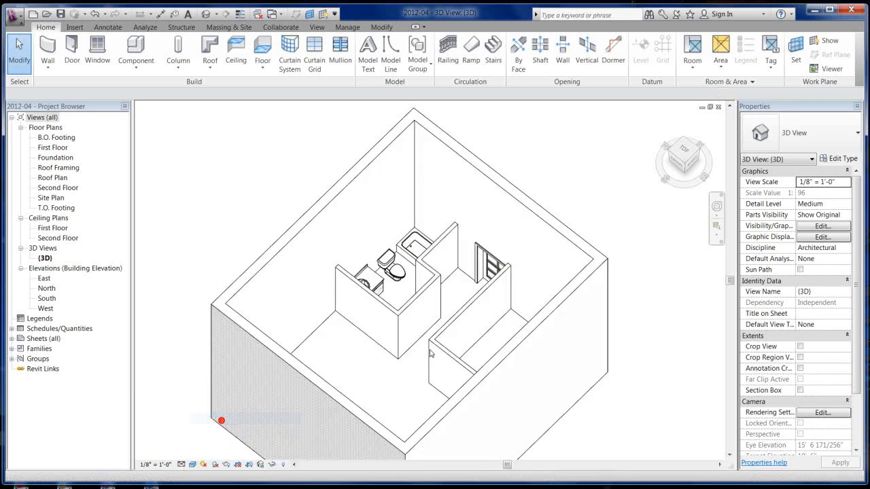
pyautogui.click(719, 107)
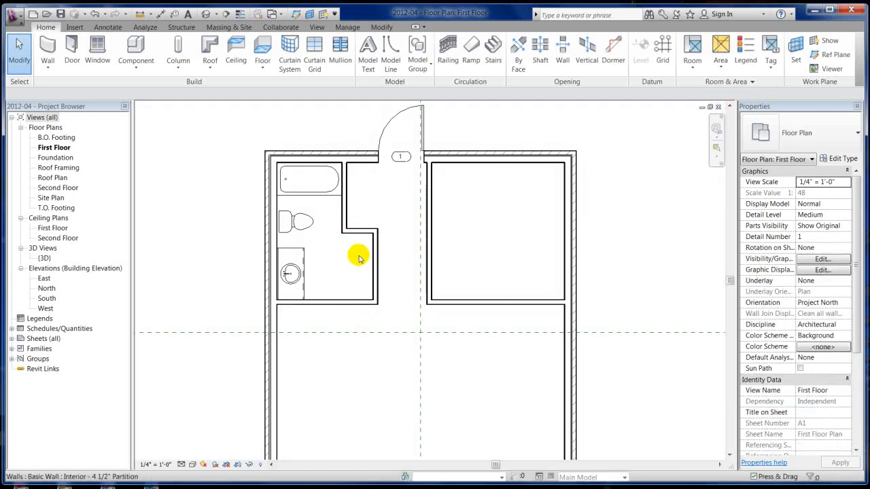
# - Start placing a door and choose the Single-Flush 36" x 84" type
pyautogui.scroll(2, 336, 244)
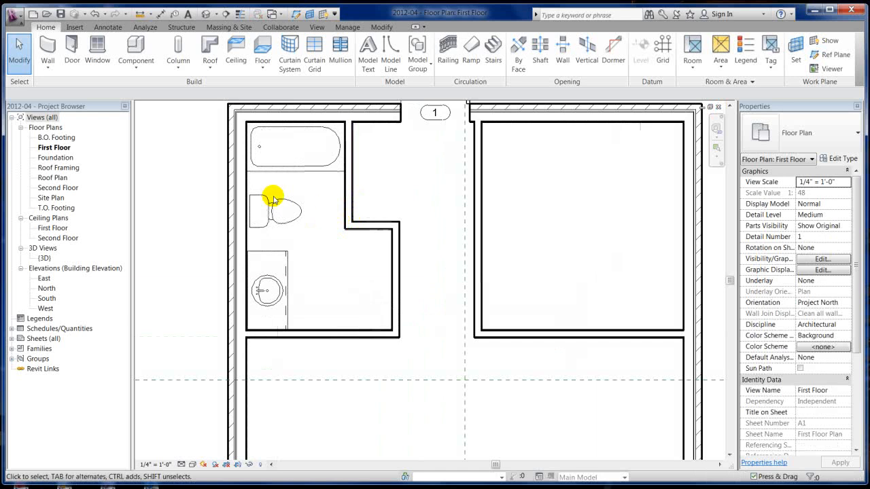
pyautogui.click(71, 46)
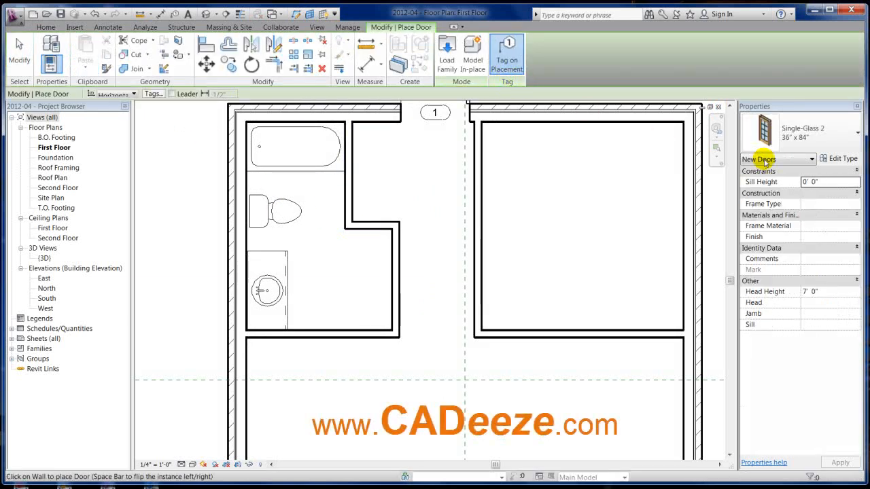
pyautogui.click(818, 140)
pyautogui.scroll(4, 799, 287)
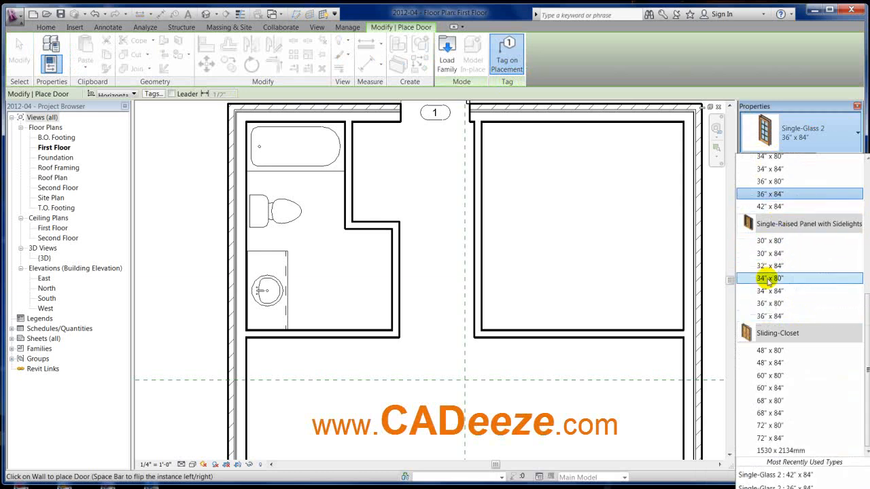
pyautogui.scroll(4, 788, 261)
pyautogui.scroll(3, 788, 261)
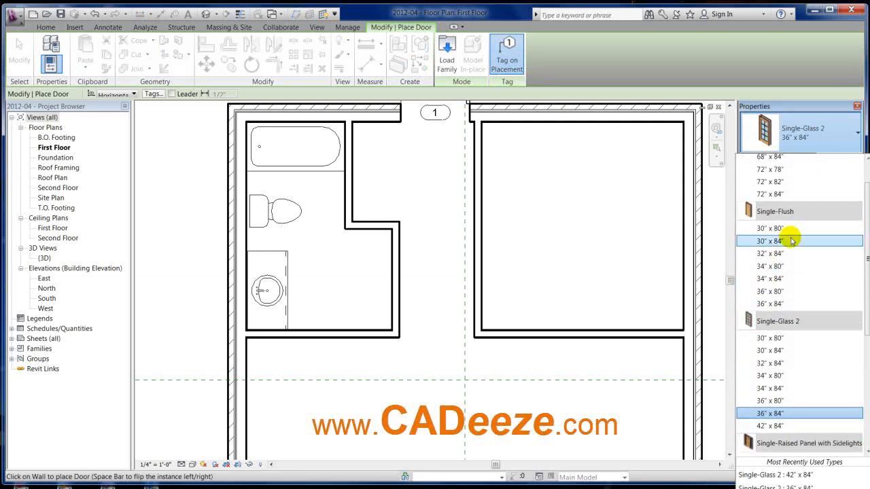
pyautogui.click(774, 304)
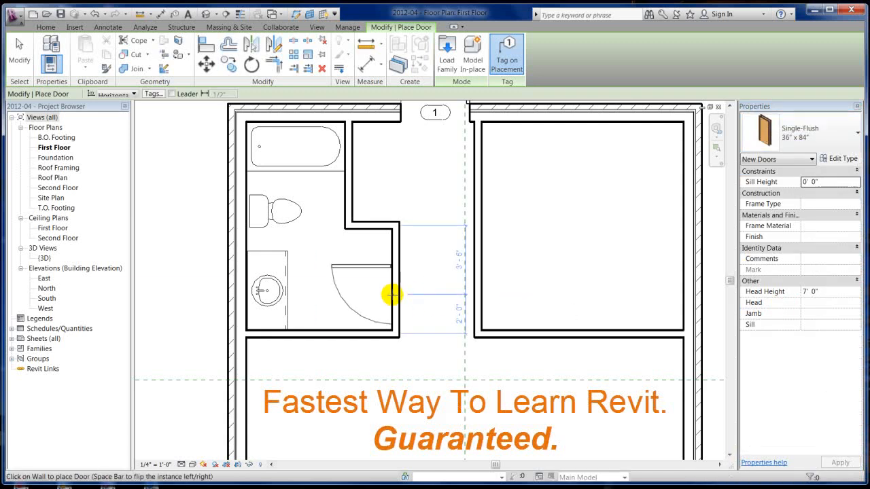
# - Place the door in the bathroom's hallway wall, centered about 1'-11" from the lower wall, swinging into the bathroom and hinged at the lower end
pyautogui.press('space')
pyautogui.press('space')
pyautogui.press('space')
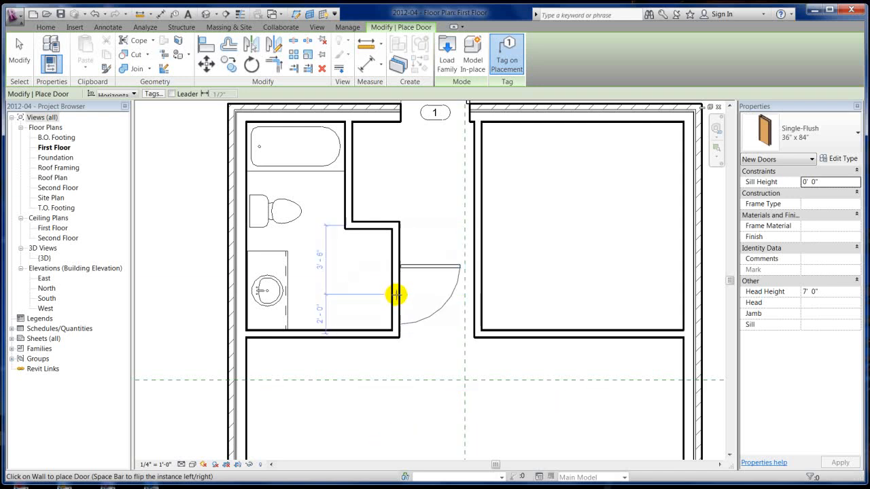
pyautogui.scroll(5, 395, 295)
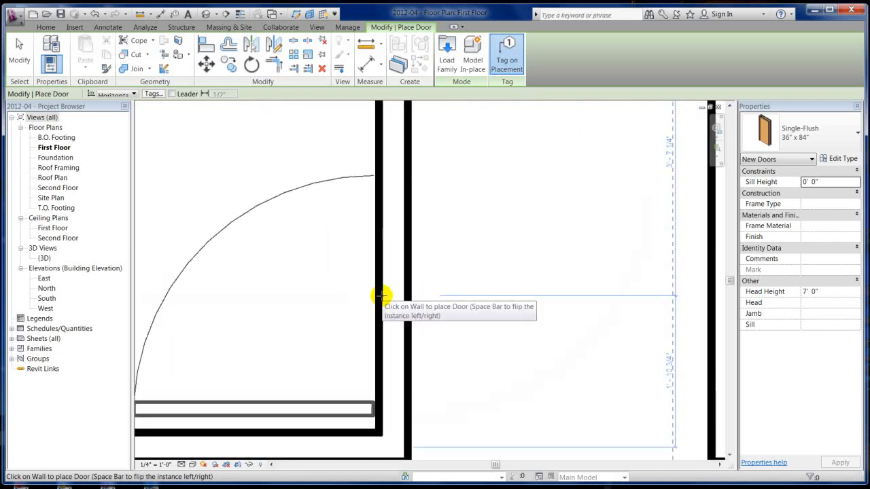
pyautogui.press('space')
pyautogui.scroll(-3, 382, 296)
pyautogui.press('space')
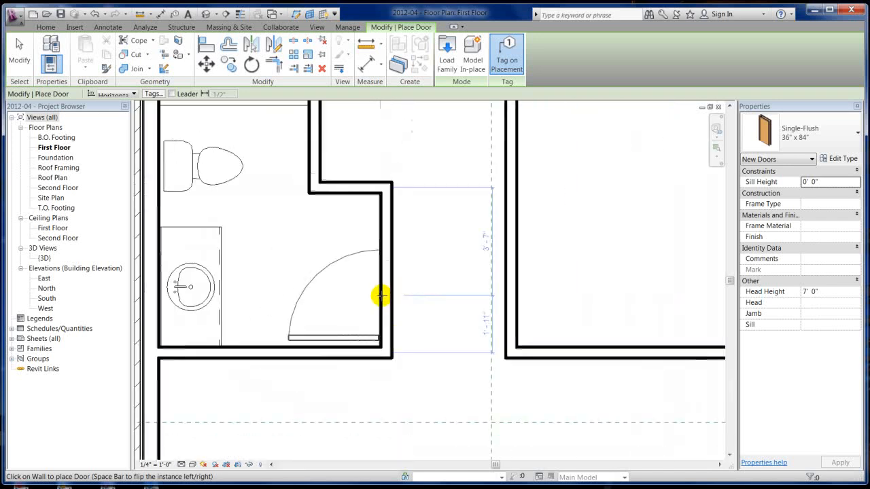
pyautogui.click(382, 295)
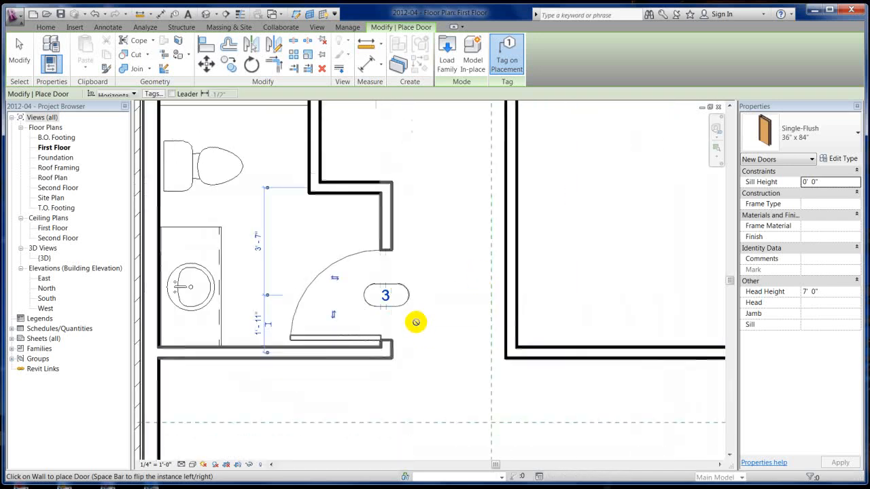
pyautogui.press('Escape')
pyautogui.press('Escape')
pyautogui.scroll(-4, 379, 318)
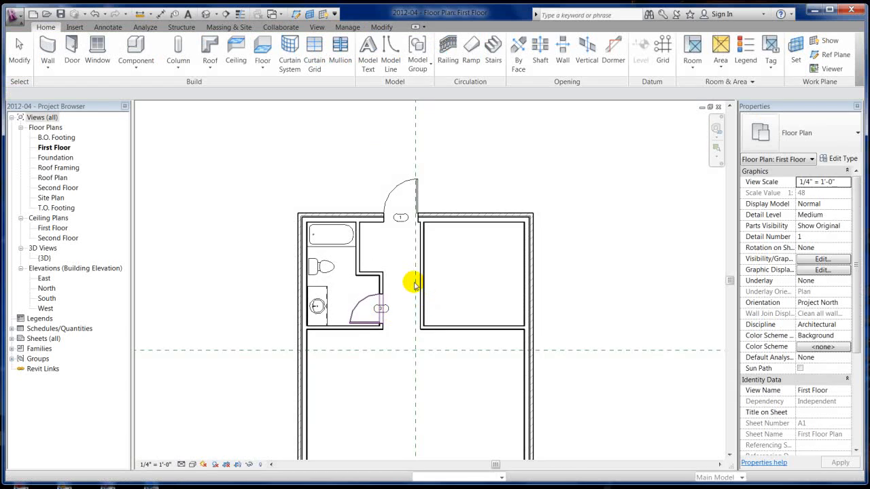
# - Set the bathroom door's Mark property to 2, and undo that change
pyautogui.scroll(3, 401, 258)
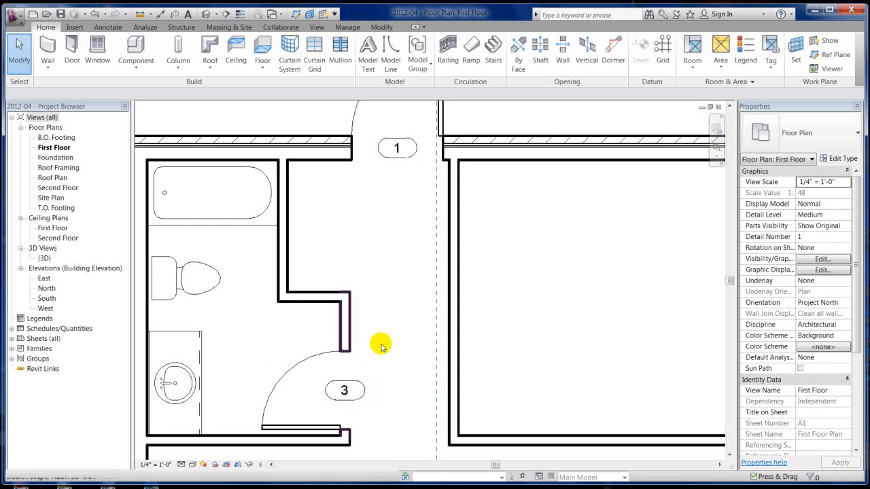
pyautogui.scroll(-2, 394, 288)
pyautogui.scroll(1, 340, 397)
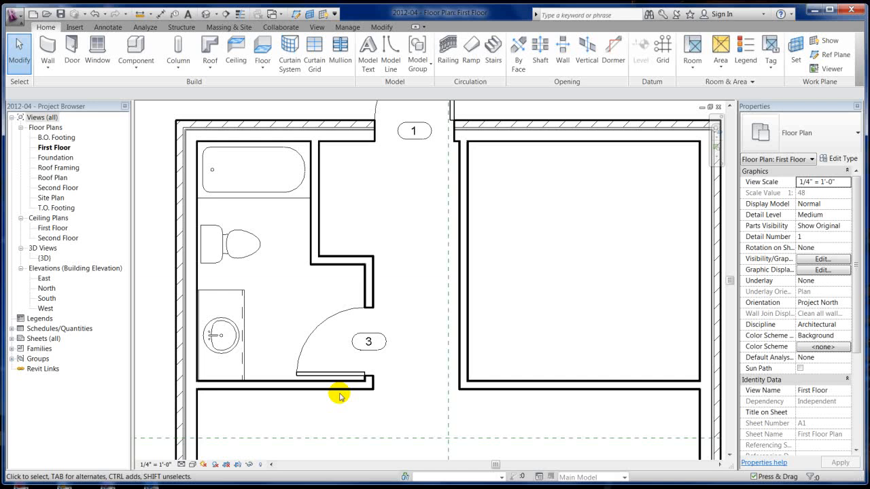
pyautogui.click(339, 316)
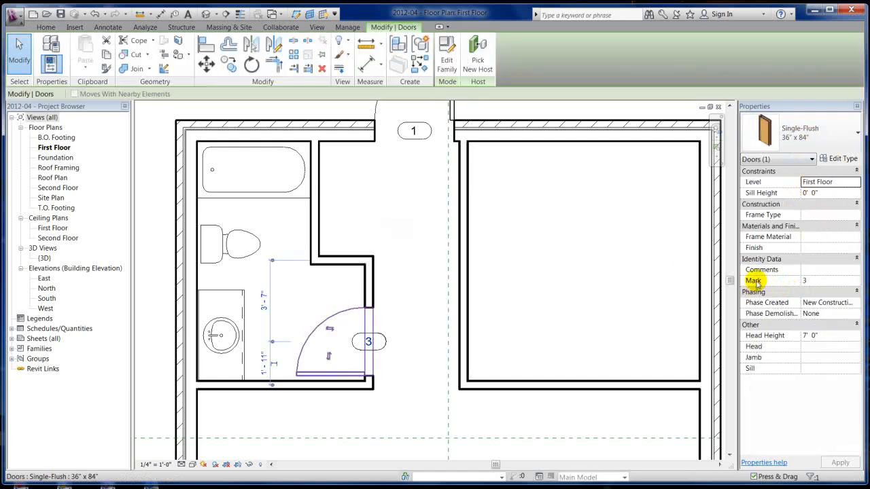
pyautogui.click(812, 284)
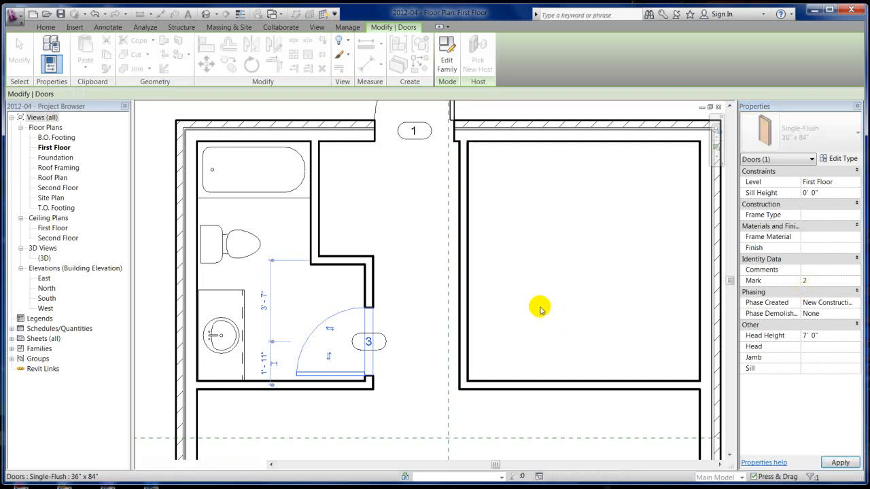
pyautogui.click(429, 321)
pyautogui.scroll(-2, 428, 318)
pyautogui.scroll(2, 394, 301)
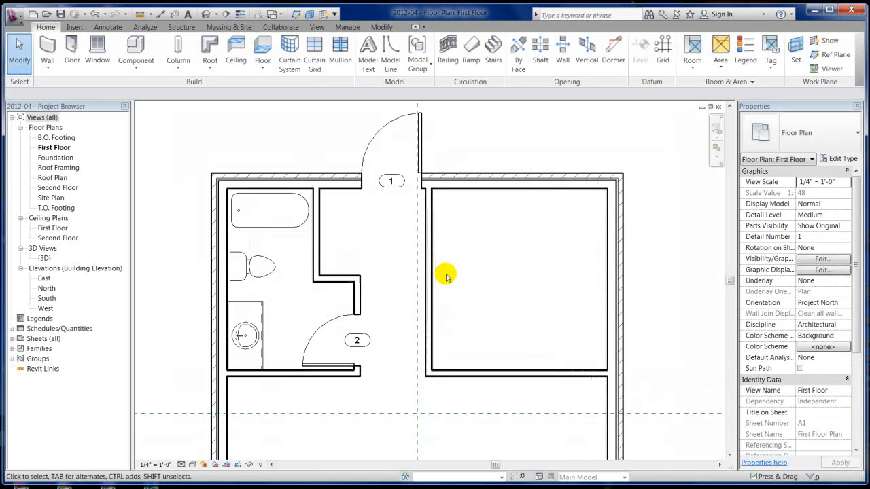
pyautogui.click(93, 13)
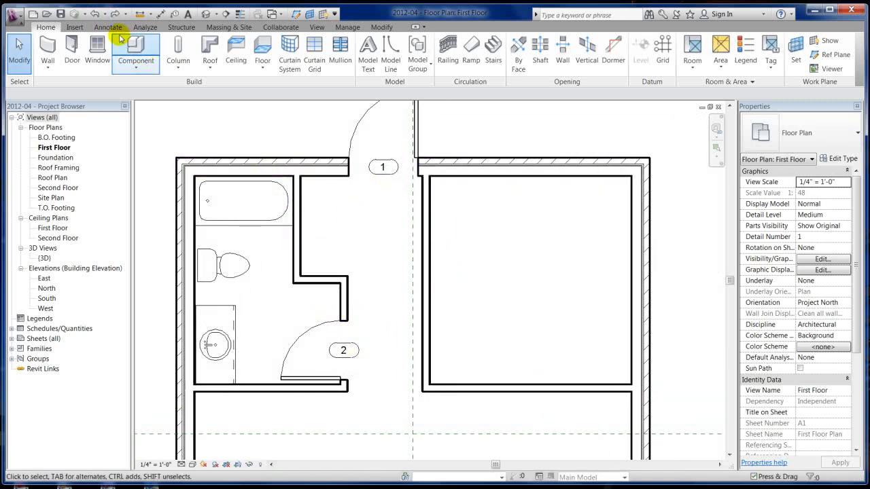
pyautogui.click(96, 14)
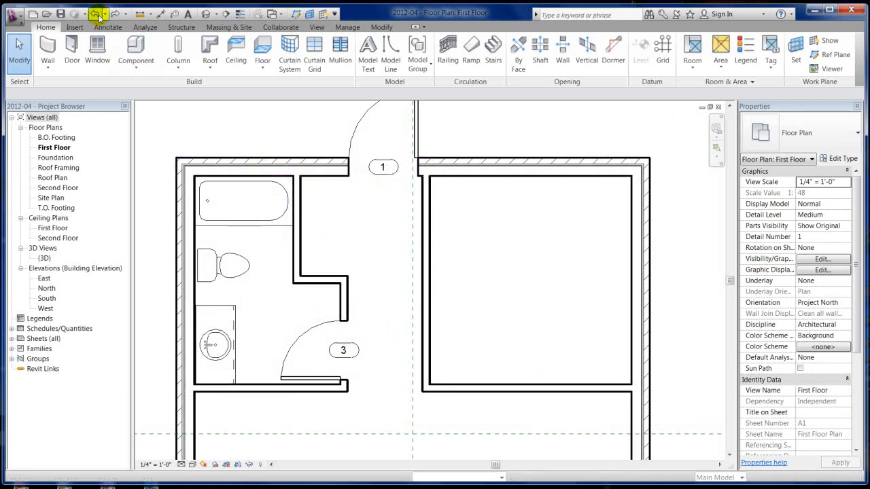
# - Change the number directly in the bathroom door's tag to 2
pyautogui.scroll(4, 351, 368)
pyautogui.click(345, 354)
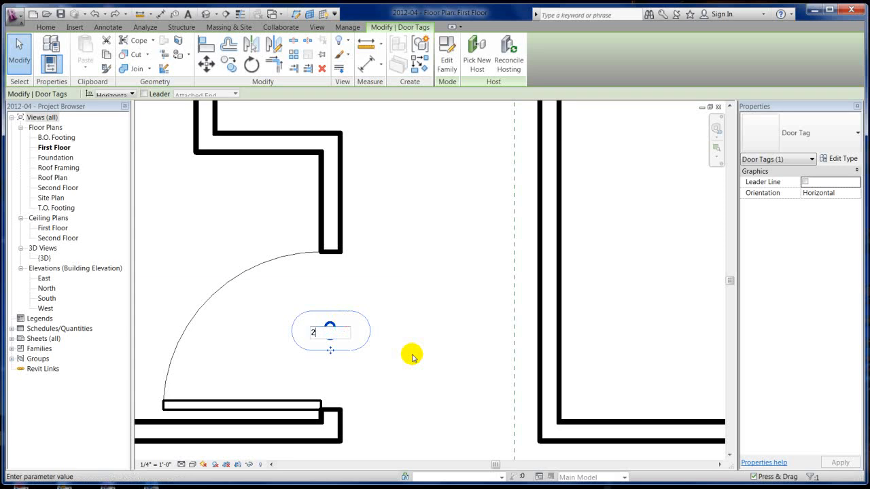
pyautogui.click(414, 358)
pyautogui.scroll(-3, 408, 245)
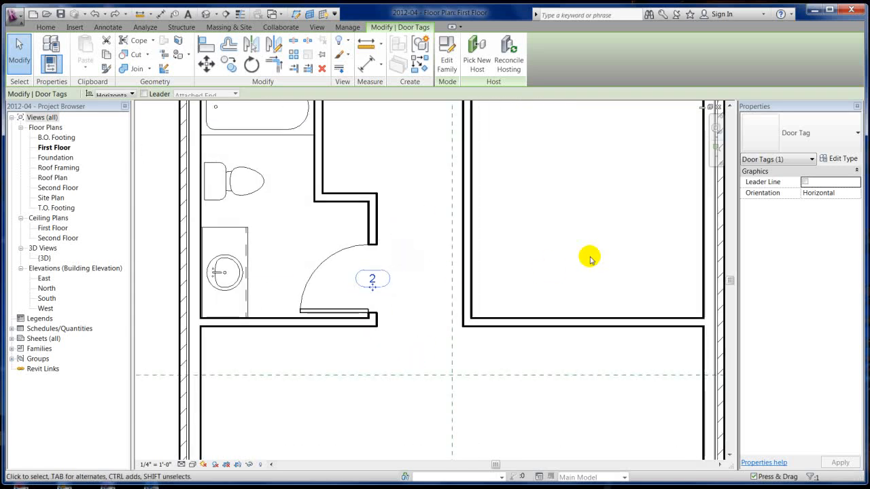
# - Check the bathroom door's Mark value in its properties
pyautogui.click(414, 269)
pyautogui.click(351, 253)
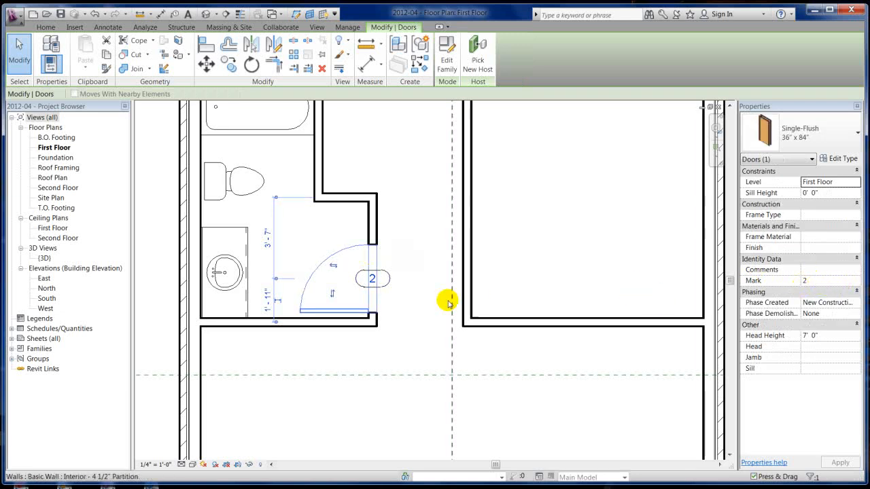
pyautogui.click(390, 316)
pyautogui.scroll(-3, 360, 351)
pyautogui.scroll(2, 449, 265)
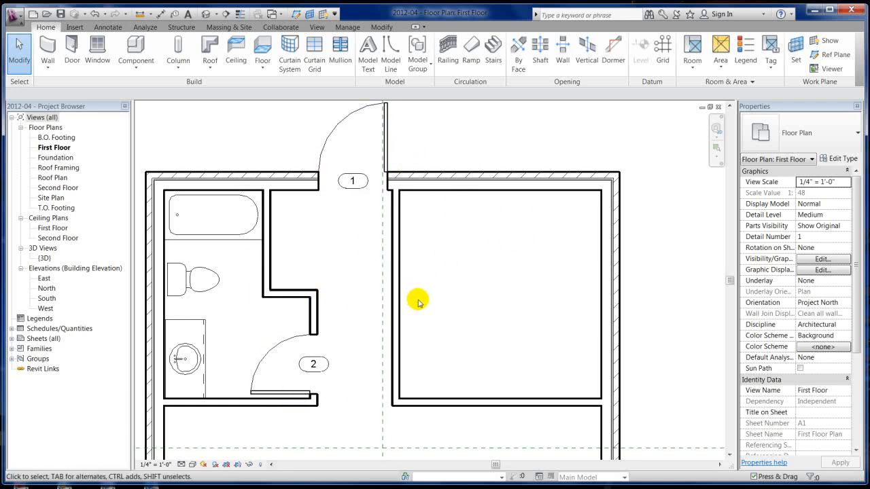
# - Delete the door tags of the bathroom door and the entry door
pyautogui.scroll(-2, 446, 231)
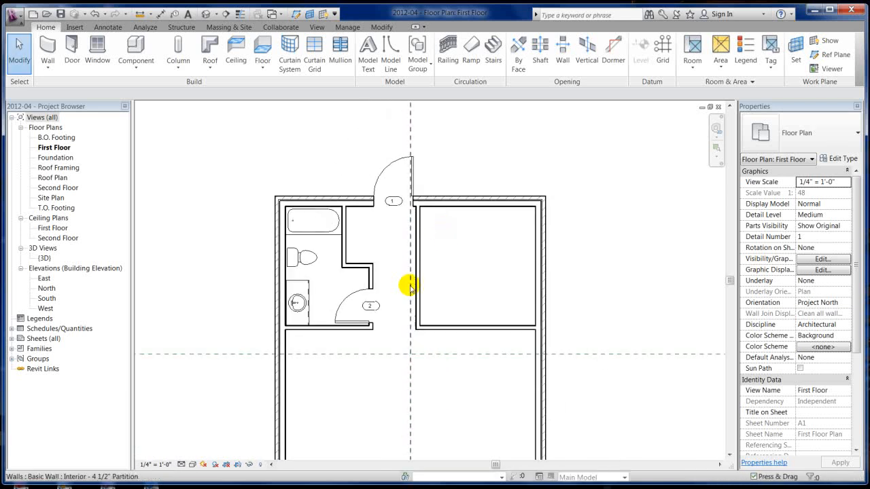
pyautogui.scroll(2, 409, 234)
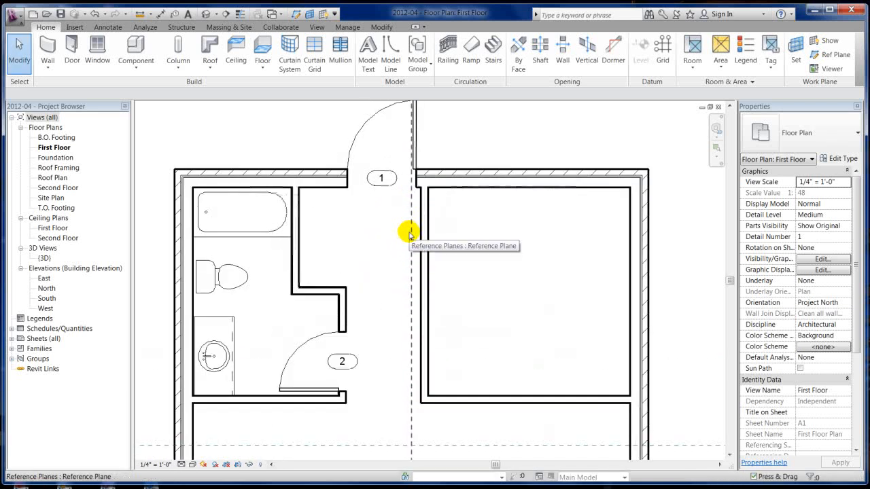
pyautogui.moveTo(476, 334); pyautogui.dragTo(475, 307, button='middle')
pyautogui.scroll(2, 359, 324)
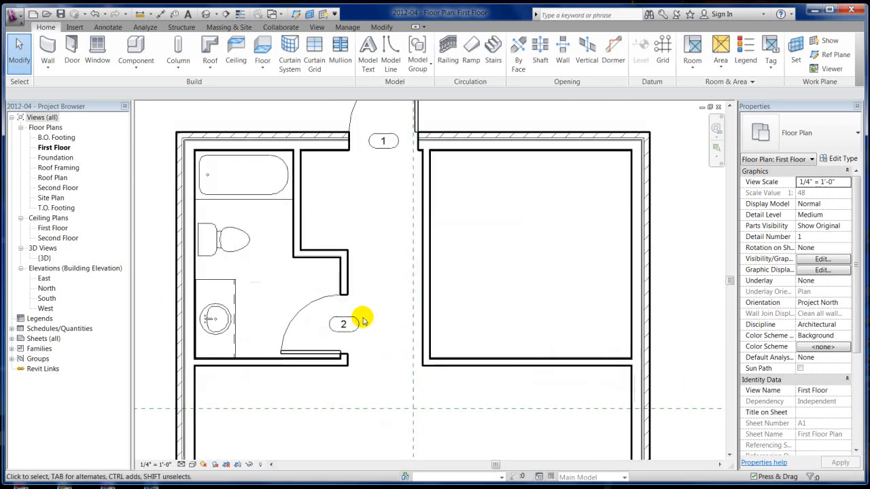
pyautogui.press('Delete')
pyautogui.click(386, 115)
pyautogui.press('Delete')
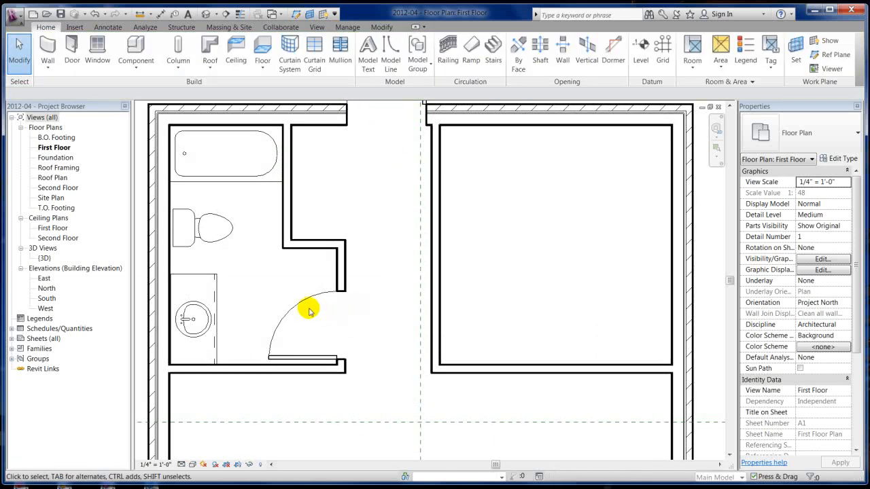
pyautogui.scroll(4, 284, 347)
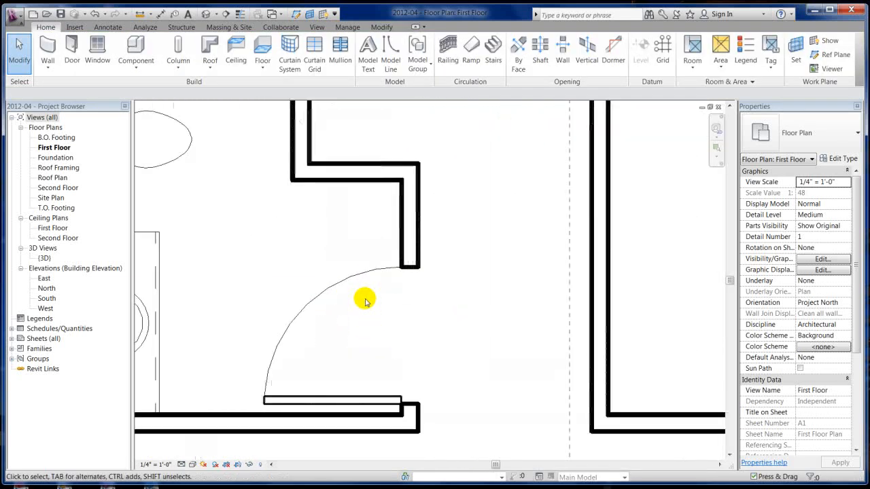
pyautogui.click(361, 273)
pyautogui.rightClick(368, 321)
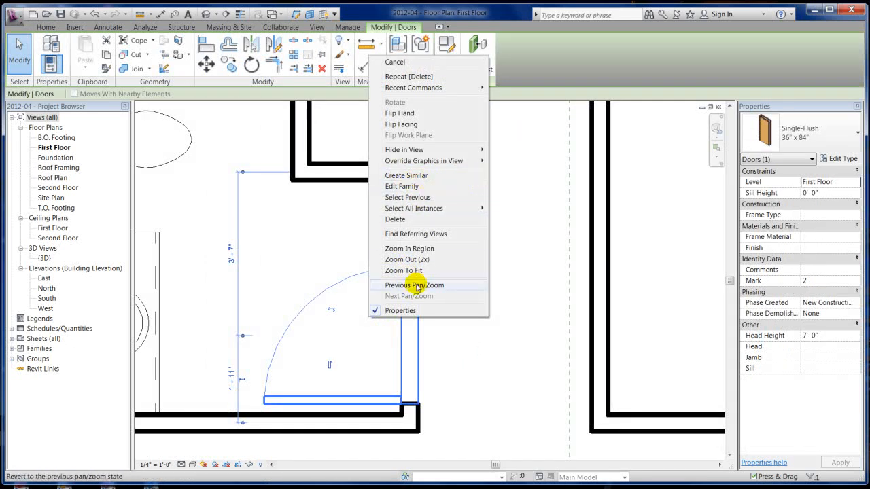
pyautogui.click(390, 259)
pyautogui.scroll(3, 401, 282)
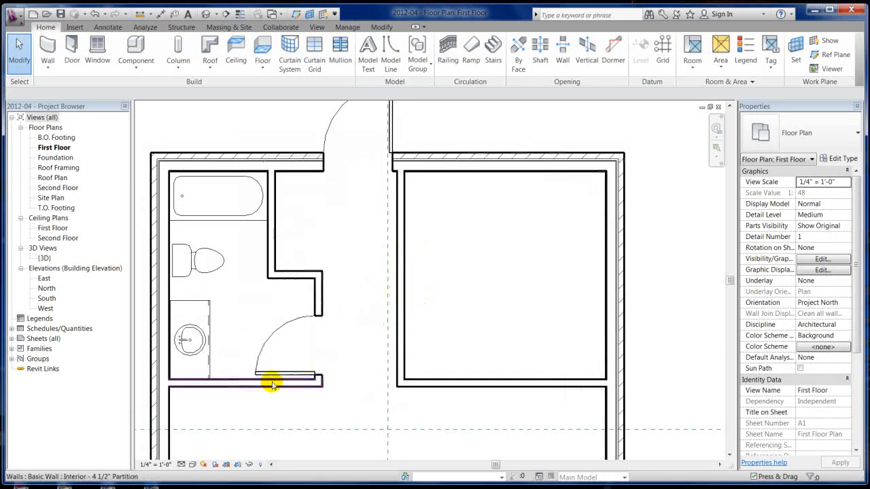
# - Place a Single-Flush 36" x 84" door in the hallway wall opposite the bathroom, about 5'-2" from the lower wall, swinging into the room
pyautogui.click(283, 326)
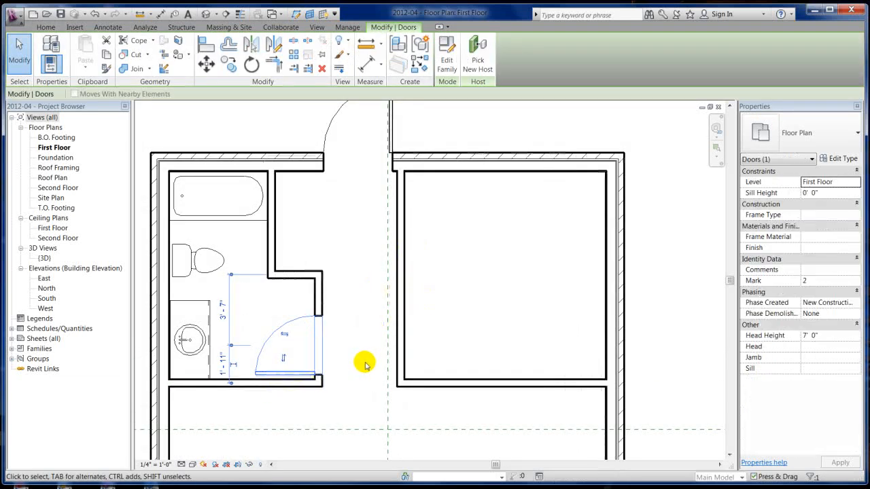
pyautogui.press('d')
pyautogui.press('r')
pyautogui.press('space')
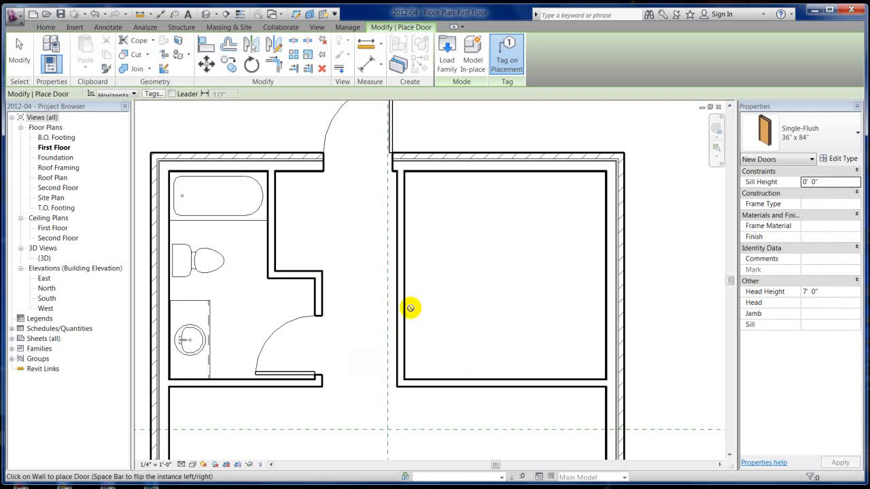
pyautogui.click(423, 280)
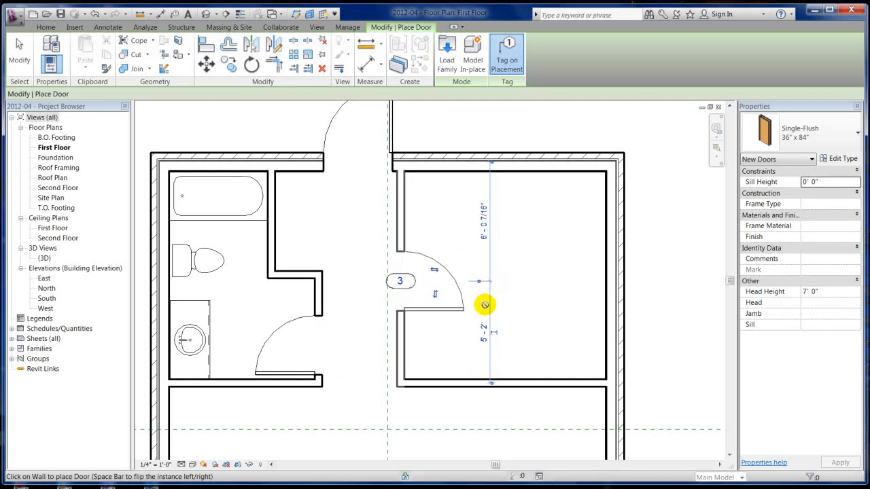
pyautogui.press('Escape')
pyautogui.press('Escape')
pyautogui.scroll(3, 316, 343)
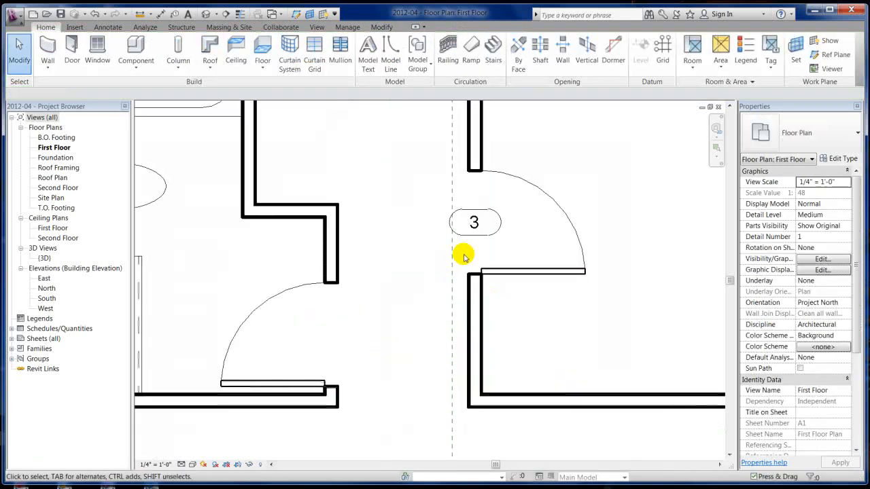
# - Delete the door tag of the door opposite the bathroom
pyautogui.click(474, 287)
pyautogui.click(369, 315)
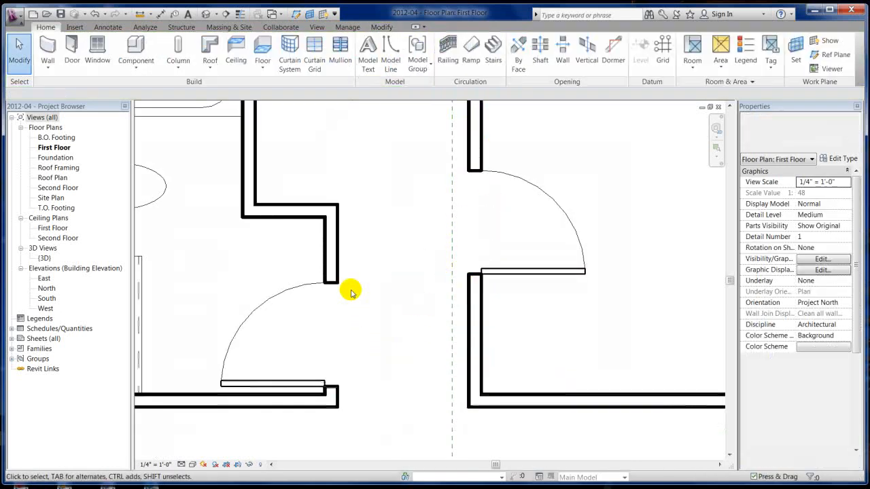
pyautogui.scroll(-3, 332, 320)
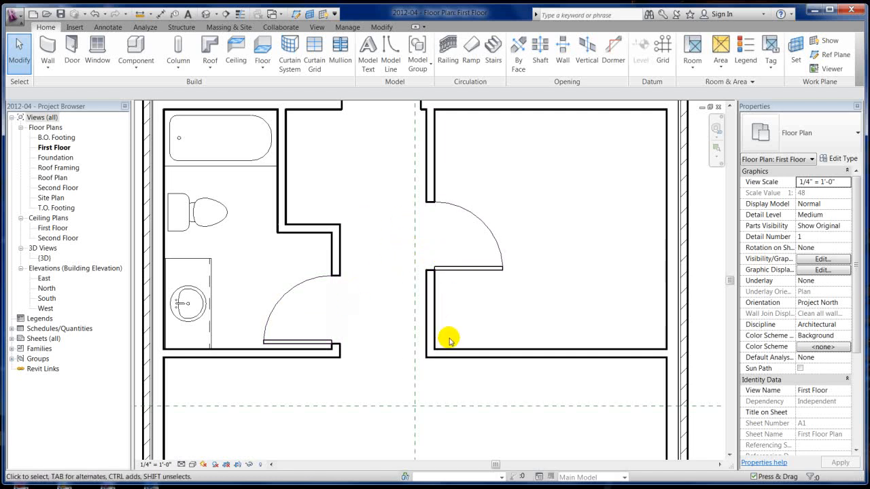
pyautogui.scroll(-2, 446, 336)
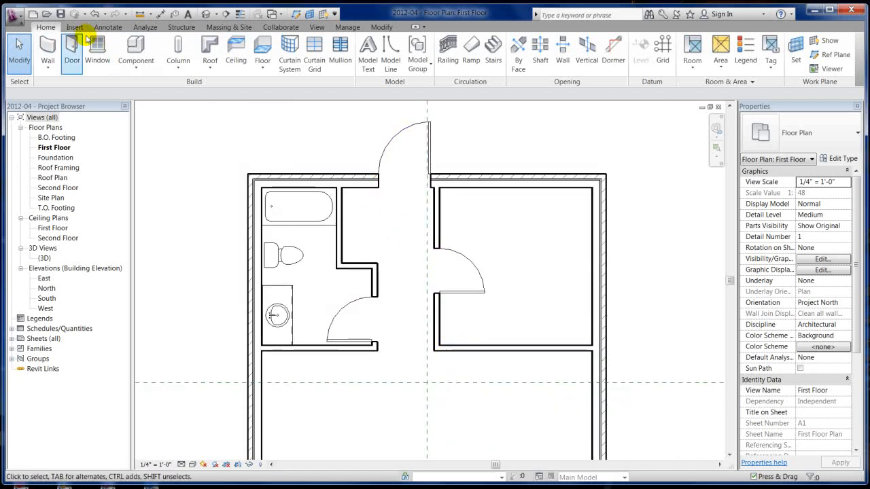
# - Tag the entry door, the door opposite the bathroom and the bathroom door individually with Tag by Category, without leaders
pyautogui.click(107, 27)
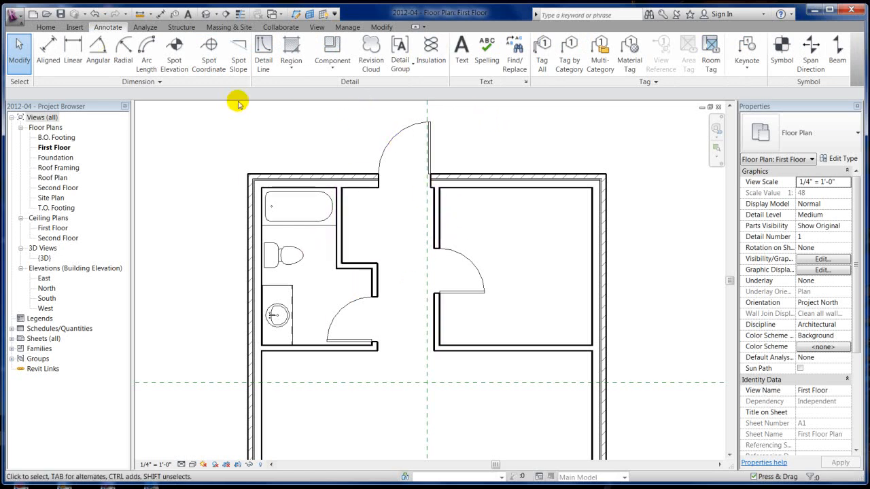
pyautogui.click(568, 49)
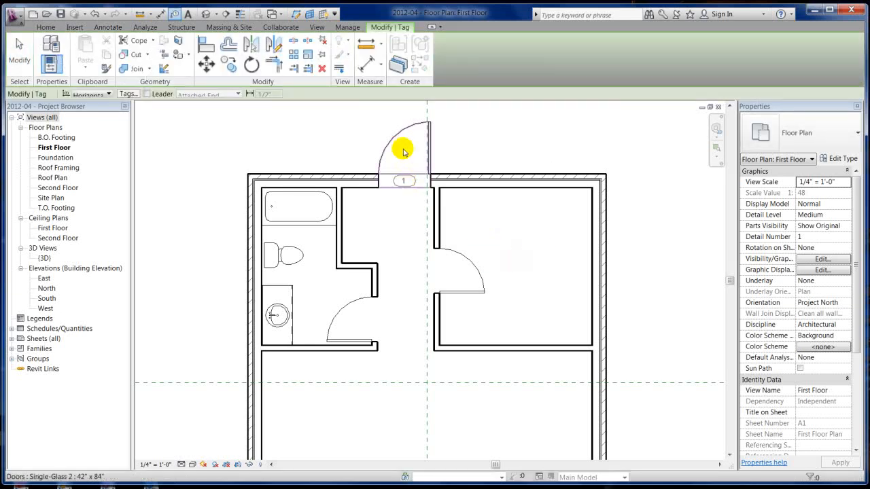
pyautogui.click(399, 136)
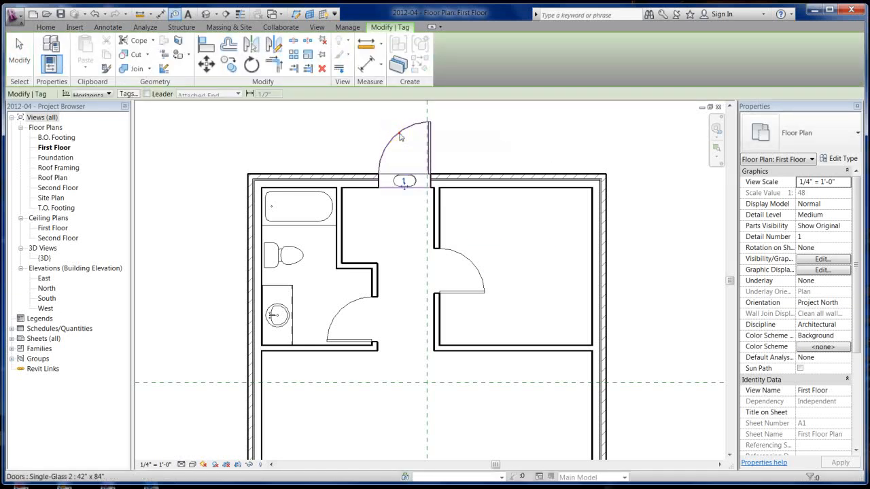
pyautogui.click(471, 271)
pyautogui.click(340, 310)
pyautogui.scroll(-2, 457, 223)
pyautogui.scroll(3, 464, 243)
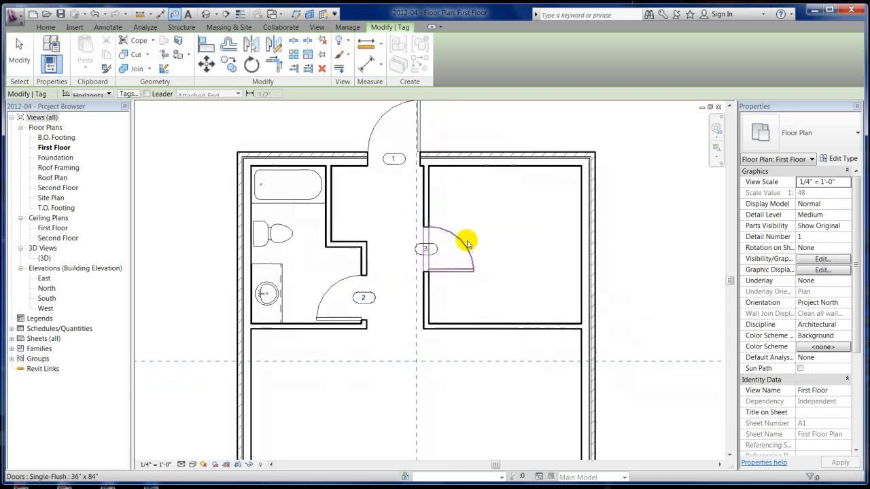
pyautogui.press('Escape')
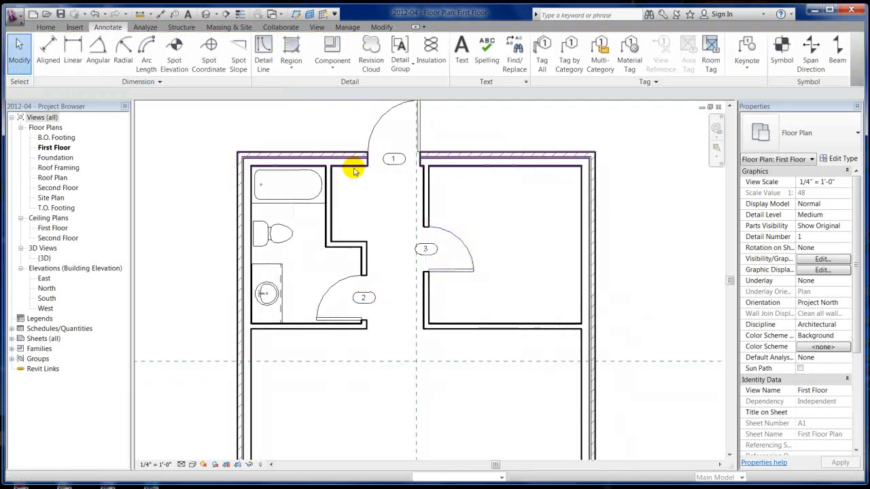
# - Select all instances of the door tag, starting from the entry door's tag, and delete them
pyautogui.click(399, 160)
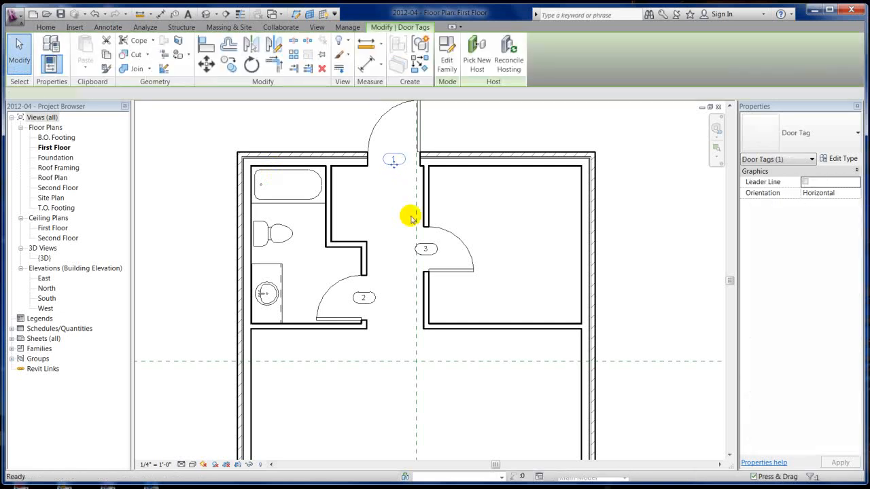
pyautogui.press('s')
pyautogui.press('a')
pyautogui.press('Delete')
pyautogui.scroll(-1, 378, 238)
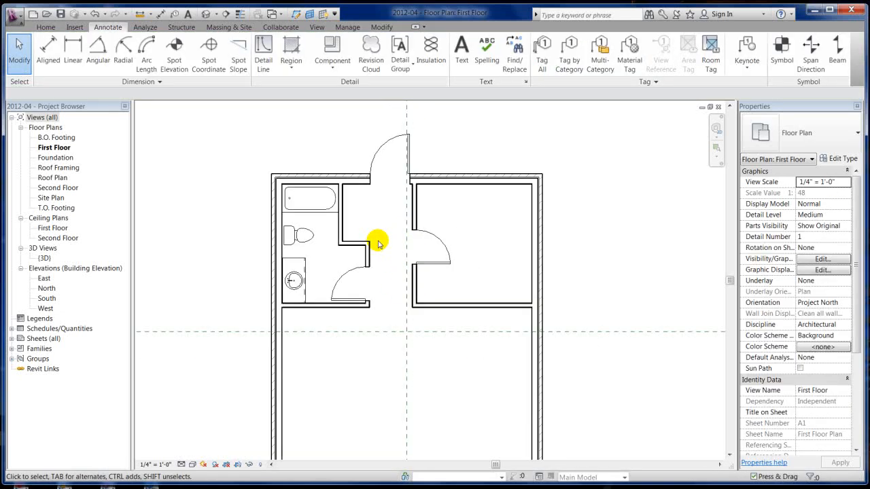
pyautogui.scroll(1, 454, 195)
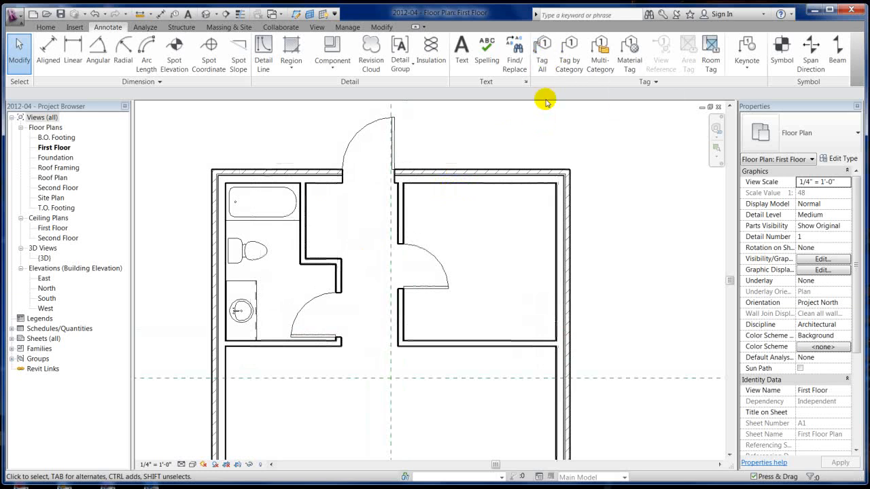
pyautogui.click(542, 54)
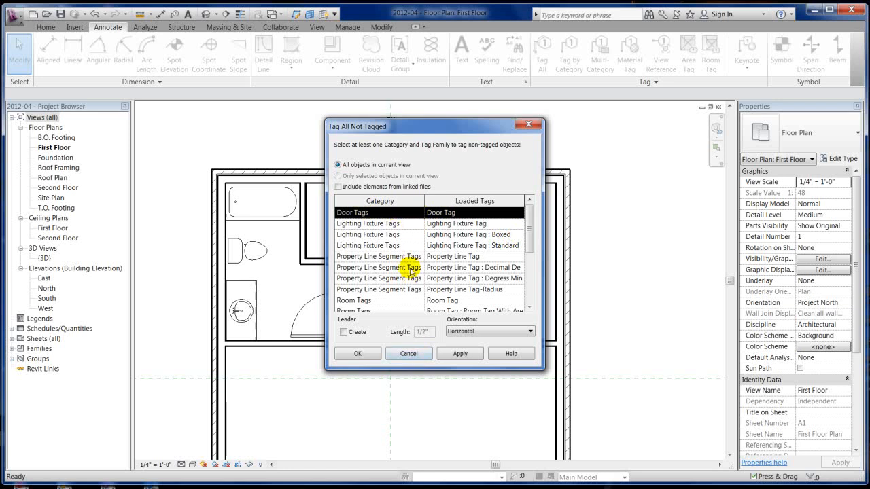
pyautogui.keyDown('ctrl'); pyautogui.click(372, 235); pyautogui.keyUp('ctrl')
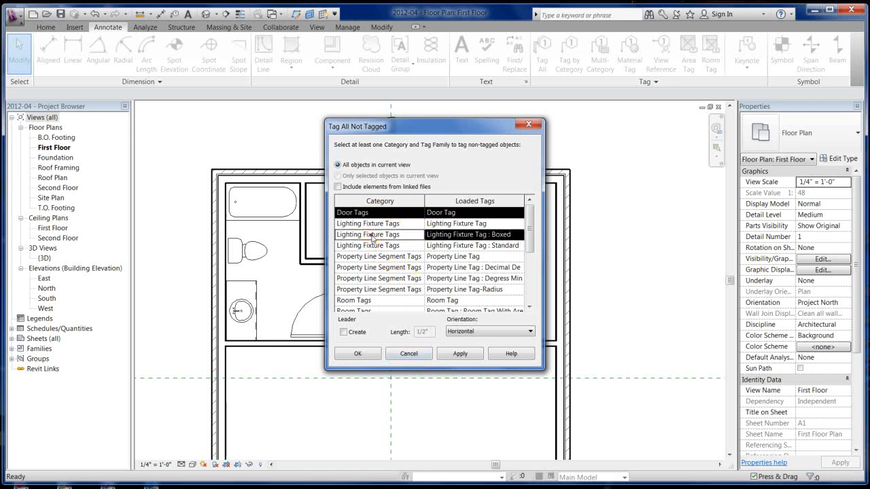
pyautogui.keyDown('ctrl'); pyautogui.click(377, 278); pyautogui.keyUp('ctrl')
pyautogui.keyDown('ctrl'); pyautogui.click(377, 300); pyautogui.keyUp('ctrl')
pyautogui.keyDown('ctrl'); pyautogui.click(400, 268); pyautogui.keyUp('ctrl')
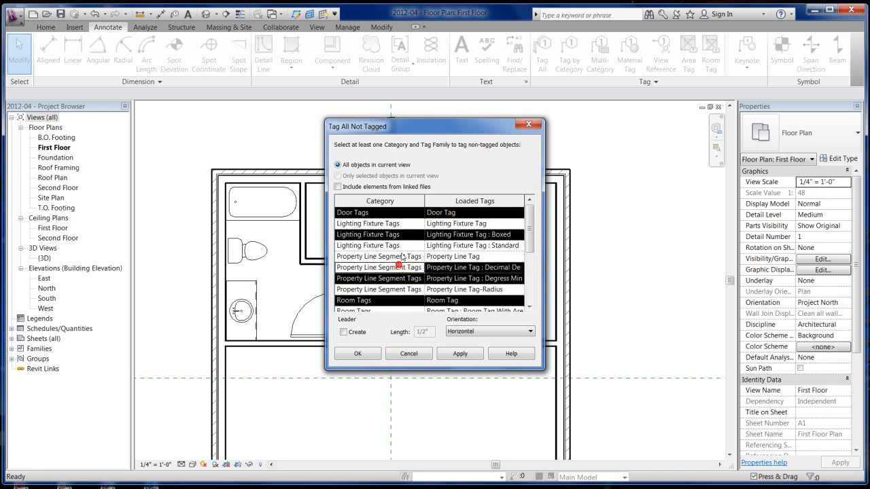
pyautogui.keyDown('ctrl'); pyautogui.click(401, 247); pyautogui.keyUp('ctrl')
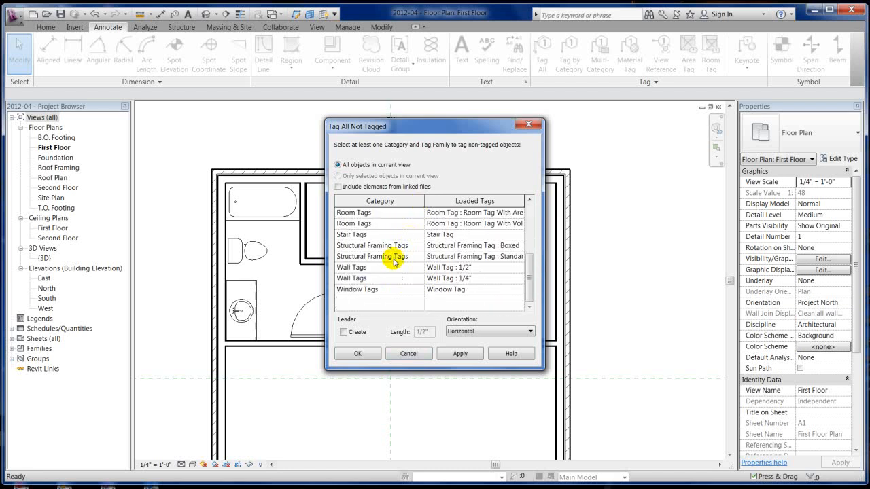
pyautogui.click(395, 257)
pyautogui.keyDown('ctrl'); pyautogui.click(391, 246); pyautogui.keyUp('ctrl')
pyautogui.keyDown('ctrl'); pyautogui.click(381, 291); pyautogui.keyUp('ctrl')
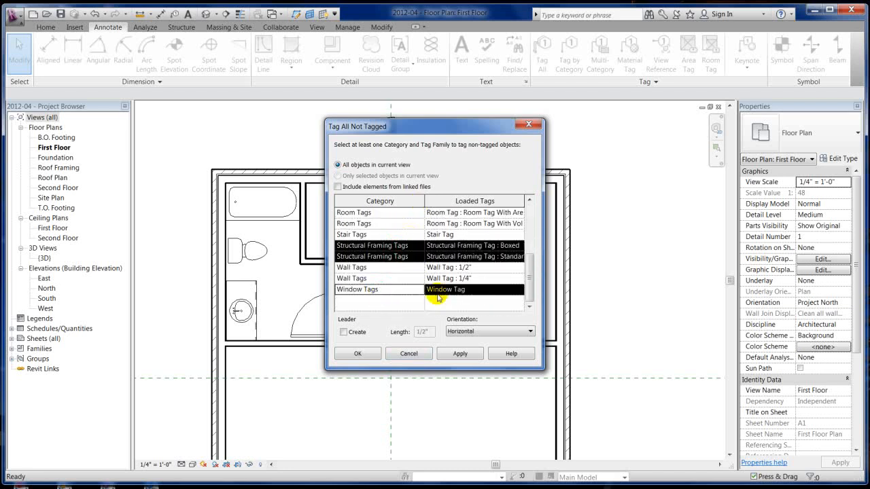
pyautogui.scroll(2, 436, 297)
pyautogui.click(477, 353)
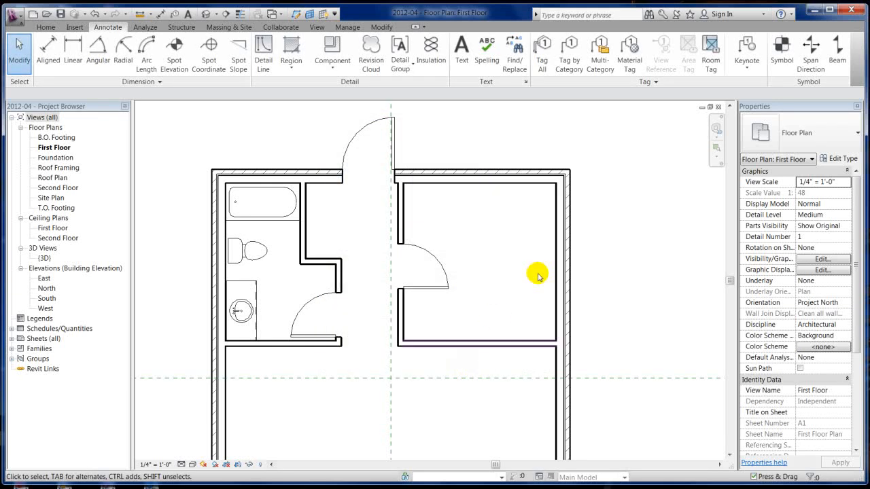
# - Tag all untagged doors in the current view with the Door Tag, horizontal and without leaders
pyautogui.click(545, 54)
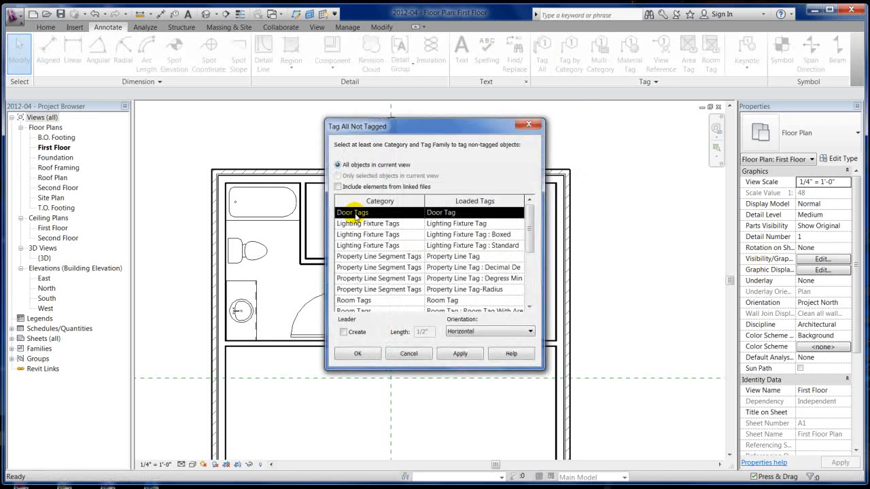
pyautogui.click(356, 245)
pyautogui.click(364, 279)
pyautogui.click(359, 302)
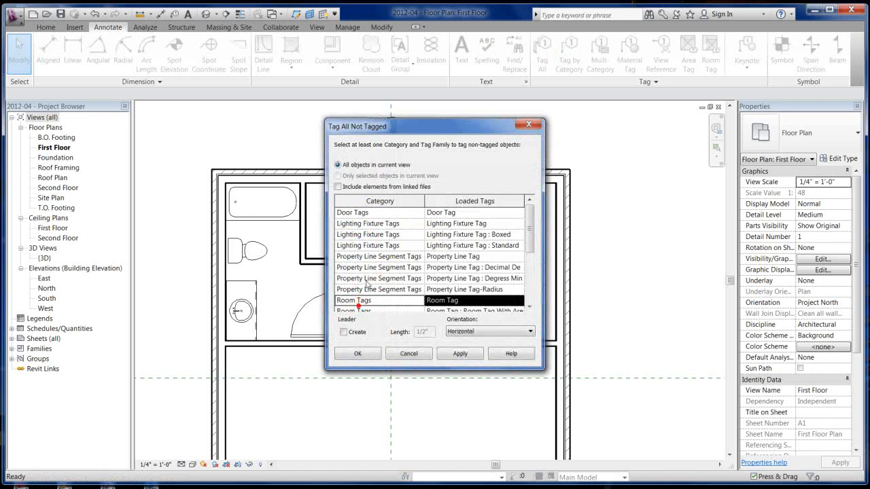
pyautogui.click(371, 212)
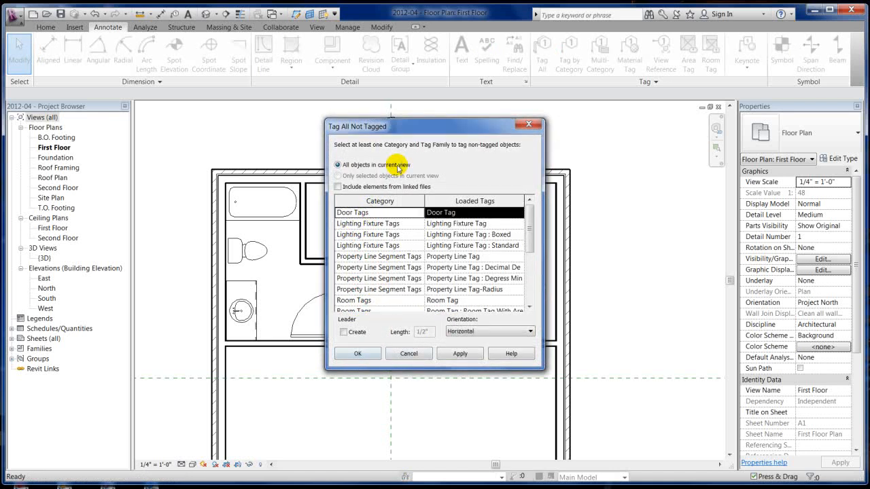
pyautogui.moveTo(404, 136); pyautogui.dragTo(555, 127)
pyautogui.click(508, 345)
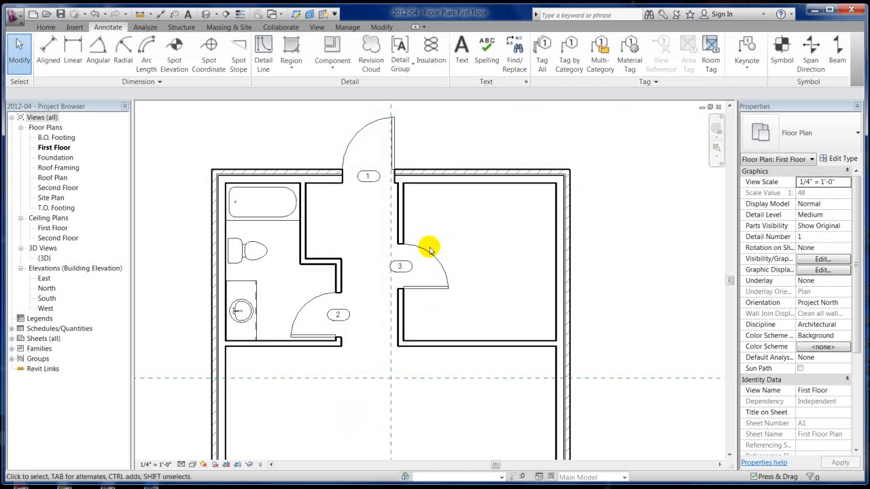
pyautogui.click(542, 48)
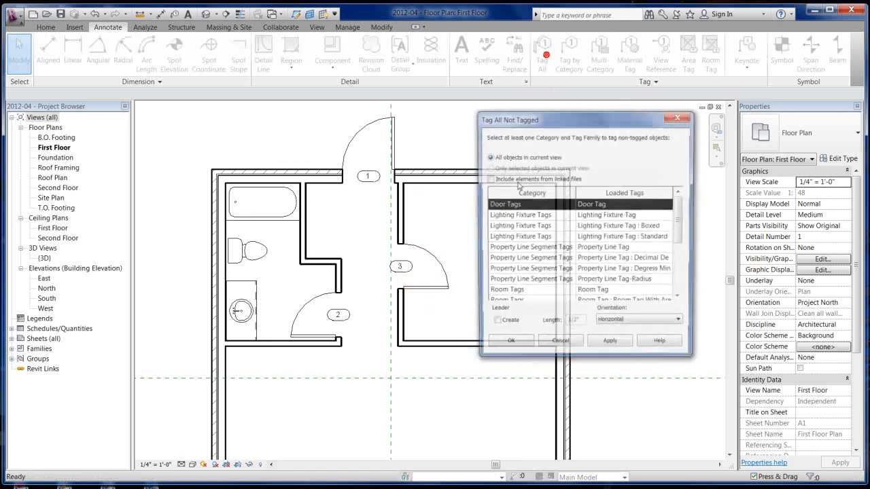
pyautogui.click(558, 345)
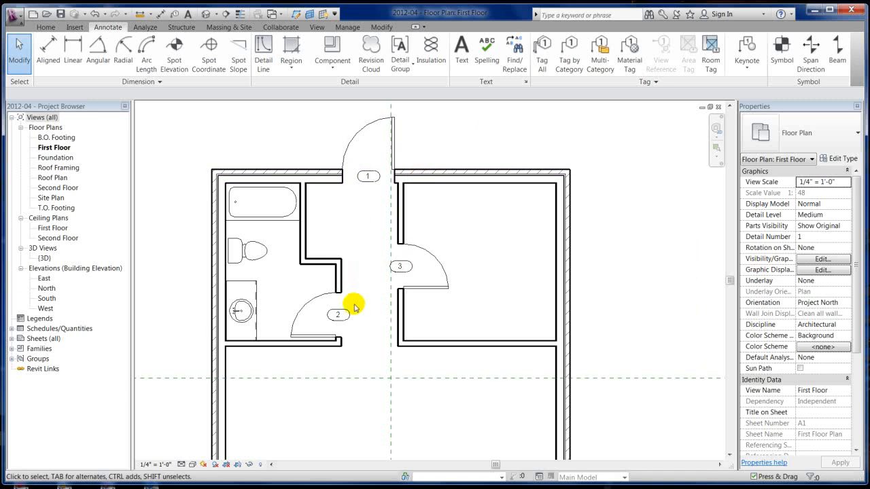
# - Align the centreline of door 3 with the centreline of bathroom door 2 across the hallway
pyautogui.scroll(1, 371, 345)
pyautogui.moveTo(388, 301); pyautogui.dragTo(433, 297, button='middle')
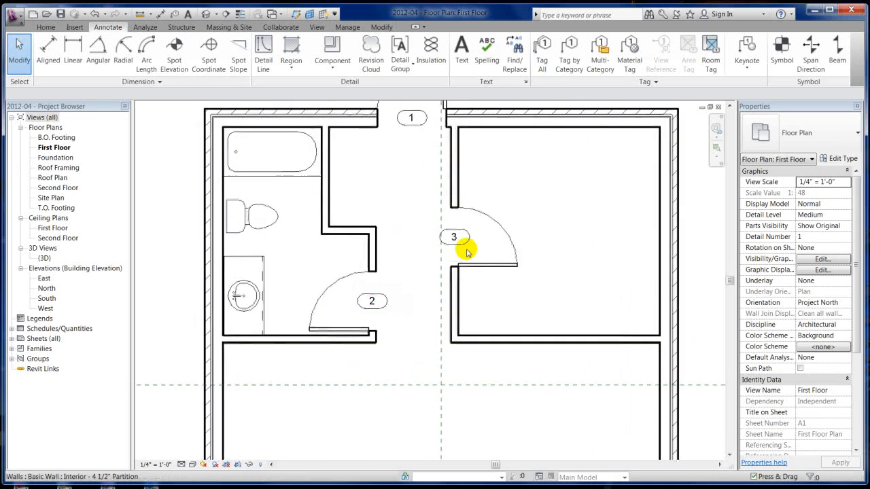
pyautogui.scroll(2, 415, 289)
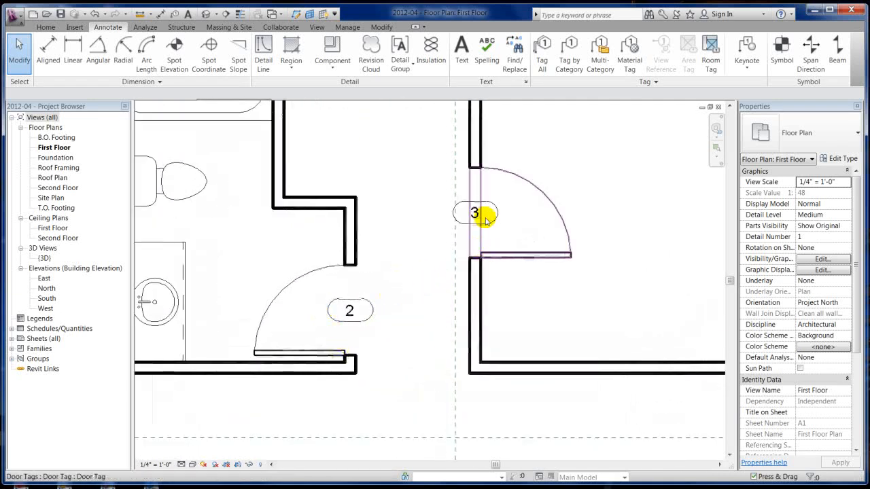
pyautogui.press('a')
pyautogui.press('l')
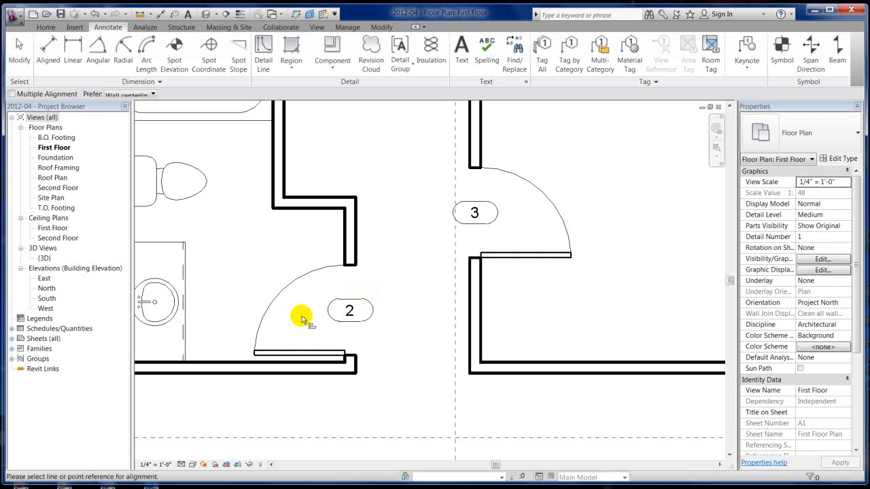
pyautogui.click(513, 212)
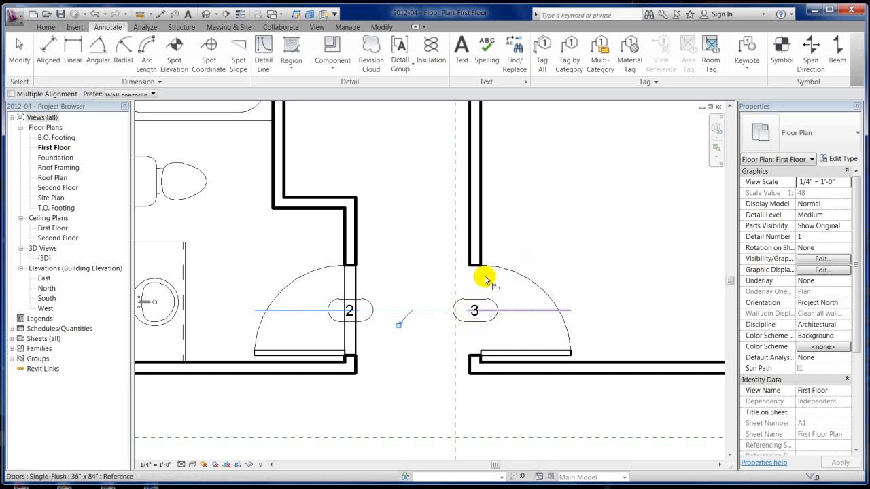
pyautogui.scroll(3, 419, 374)
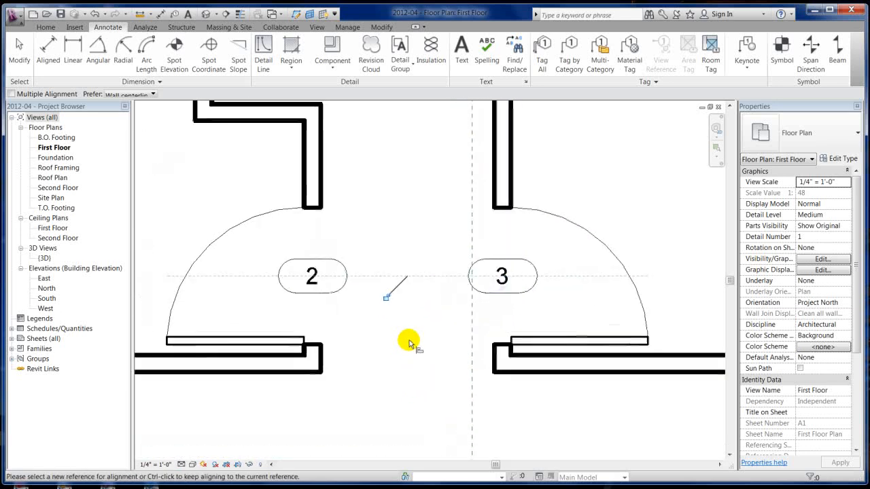
# - Lock the alignment between doors 2 and 3 and leave the Align command
pyautogui.scroll(-3, 381, 301)
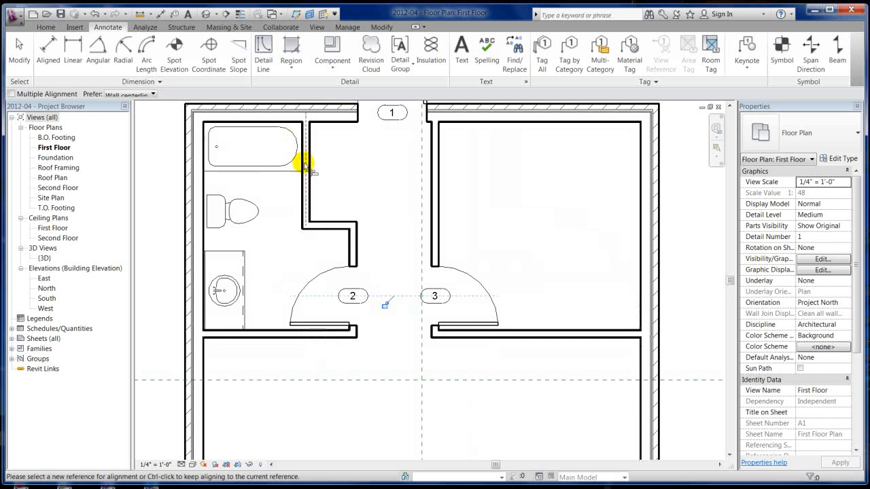
pyautogui.scroll(3, 385, 314)
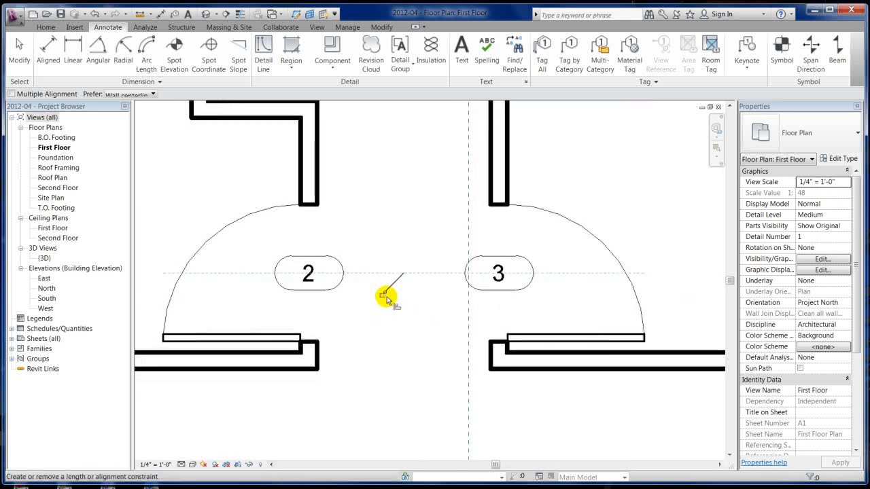
pyautogui.click(383, 296)
pyautogui.scroll(-3, 386, 335)
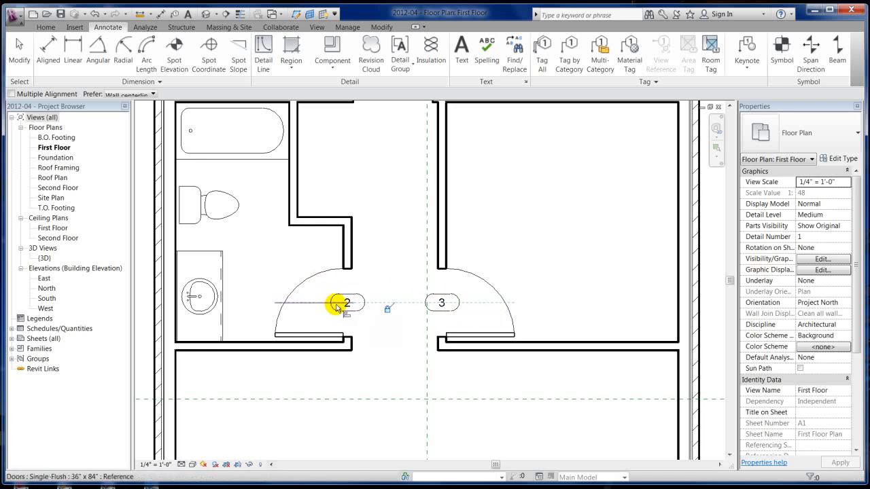
pyautogui.press('Escape')
pyautogui.press('Escape')
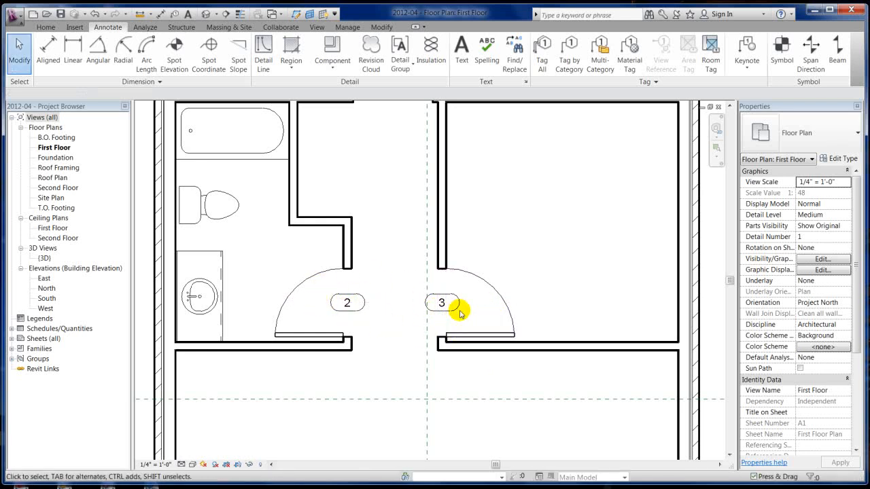
# - Move door 3 up its wall to about 3'-7" from the lower wall, and move door 2 back down close to the lower wall
pyautogui.moveTo(459, 332); pyautogui.dragTo(482, 304)
pyautogui.moveTo(607, 313); pyautogui.dragTo(607, 311)
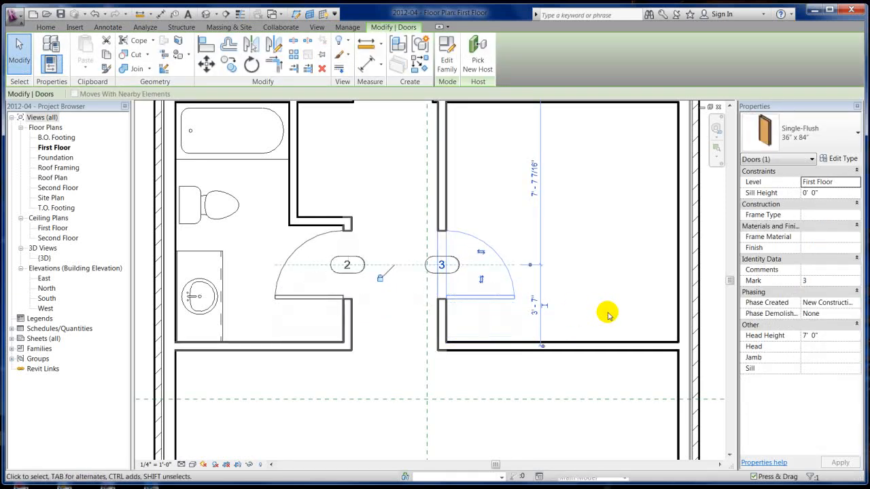
pyautogui.click(327, 299)
pyautogui.moveTo(327, 297)
pyautogui.mouseDown()
pyautogui.moveTo(326, 355)
pyautogui.moveTo(359, 382)
pyautogui.mouseUp()
pyautogui.click(343, 394)
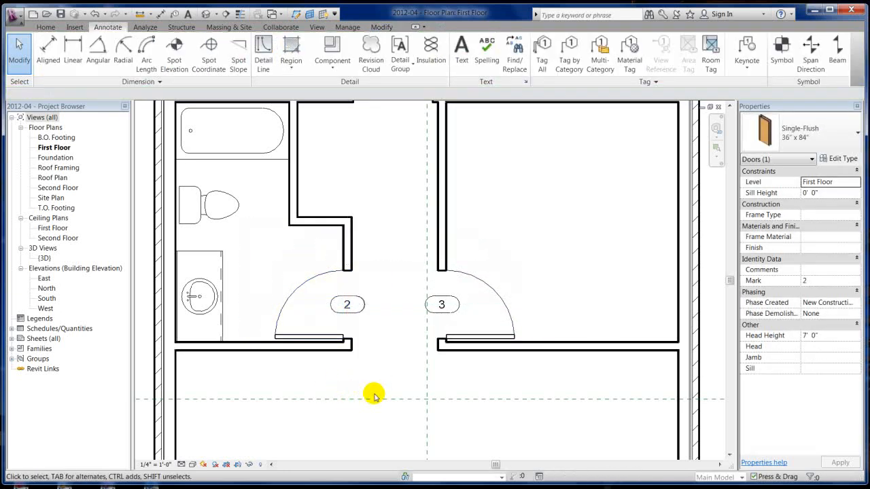
pyautogui.scroll(3, 340, 374)
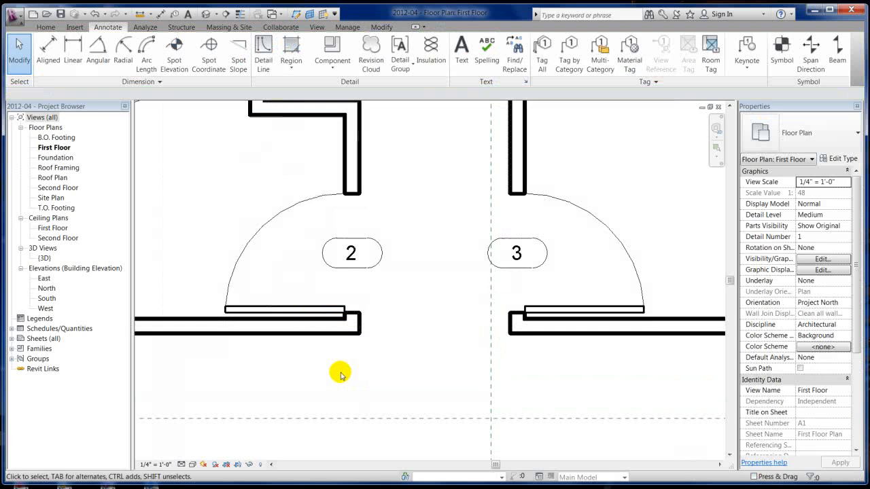
# - Move door 2 slightly up its wall, to about 2'-0" from the lower wall, and deselect it
pyautogui.click(316, 307)
pyautogui.moveTo(316, 307)
pyautogui.mouseDown()
pyautogui.moveTo(315, 292)
pyautogui.moveTo(317, 299)
pyautogui.mouseUp()
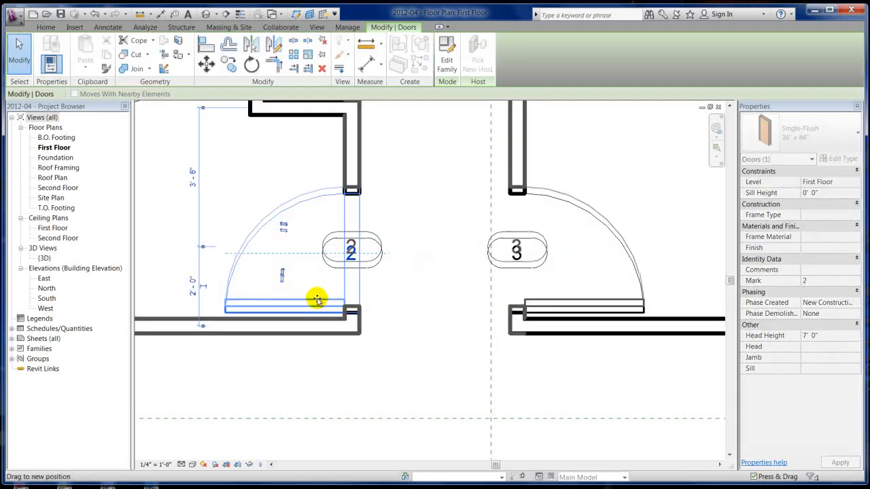
pyautogui.click(396, 369)
# - Start placing a new door and turn off automatic tagging on placement
pyautogui.scroll(-1, 435, 360)
pyautogui.scroll(-1, 436, 358)
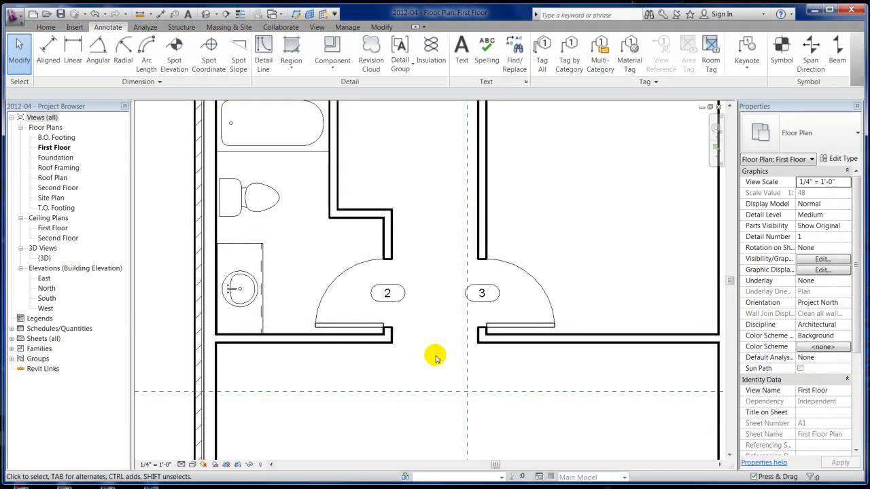
pyautogui.scroll(-3, 395, 278)
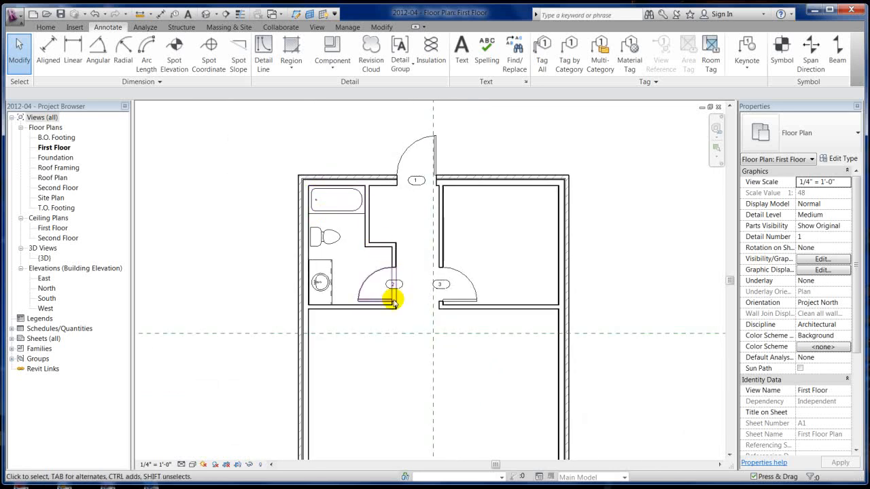
pyautogui.moveTo(442, 343); pyautogui.dragTo(384, 280, button='middle')
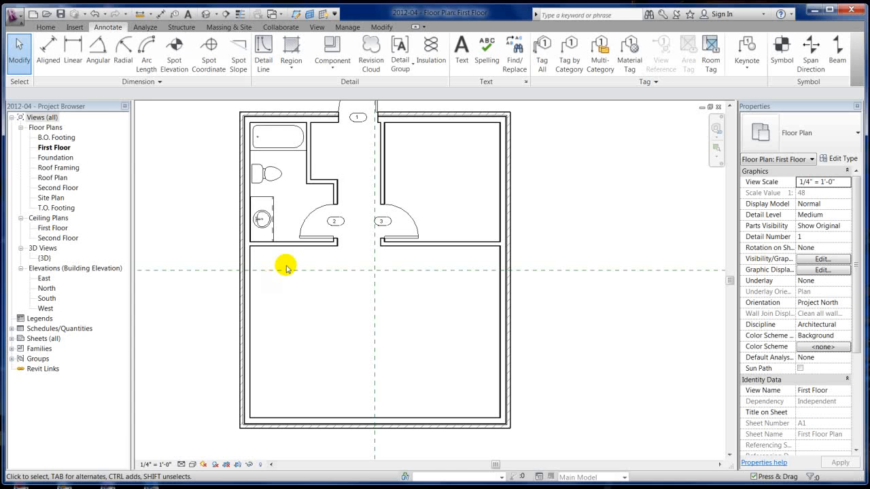
pyautogui.moveTo(357, 168); pyautogui.dragTo(349, 138, button='middle')
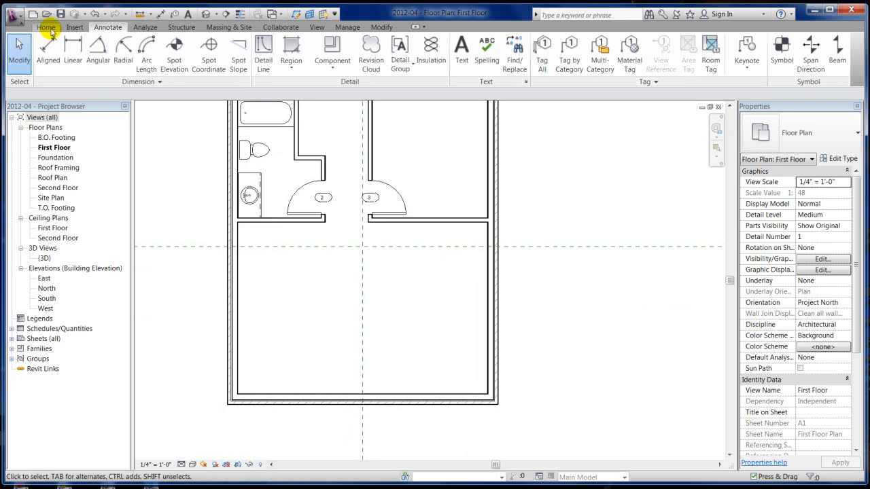
pyautogui.click(48, 28)
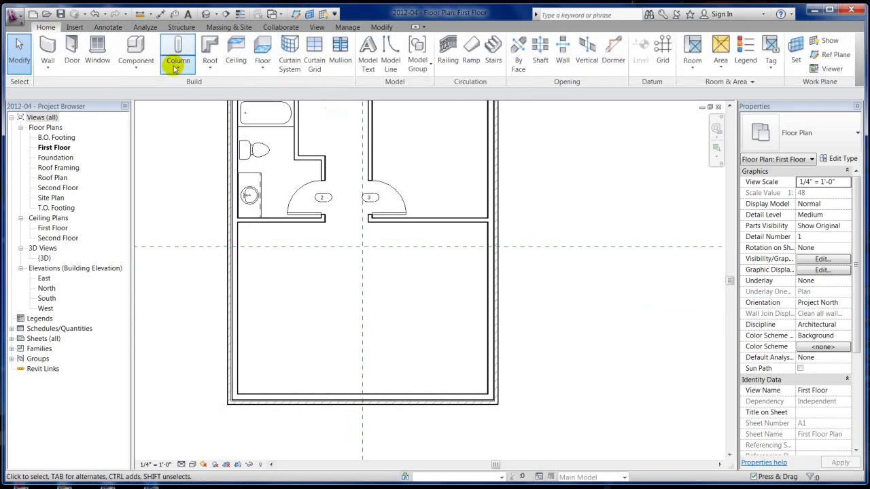
pyautogui.click(72, 45)
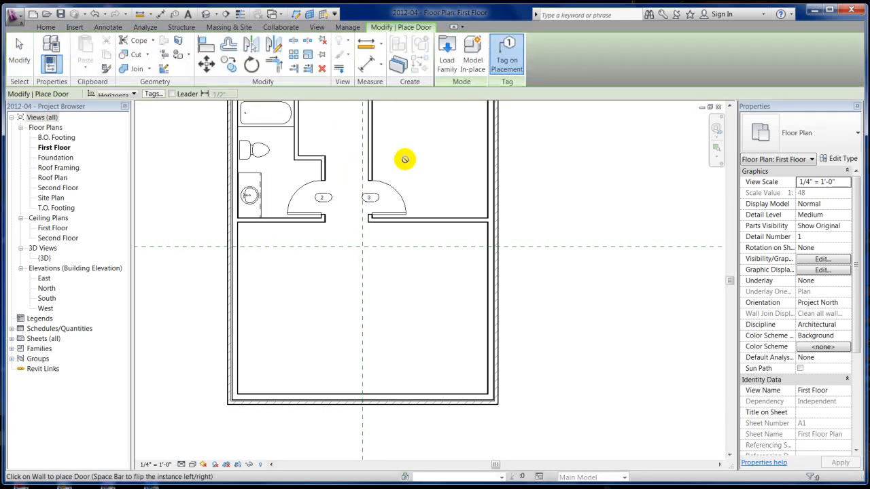
pyautogui.click(507, 60)
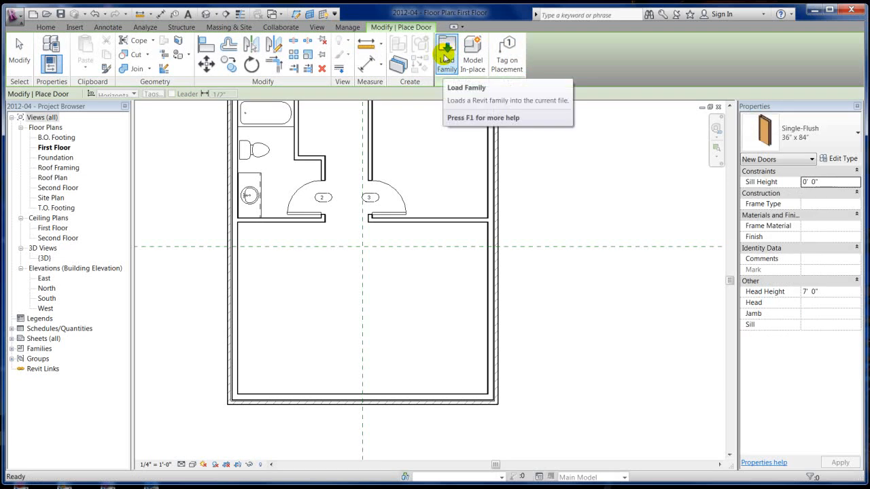
pyautogui.click(443, 59)
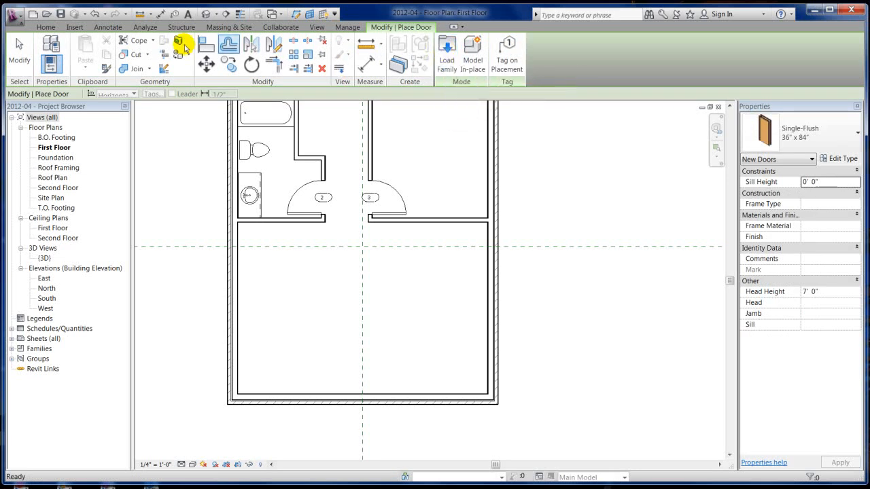
pyautogui.click(33, 58)
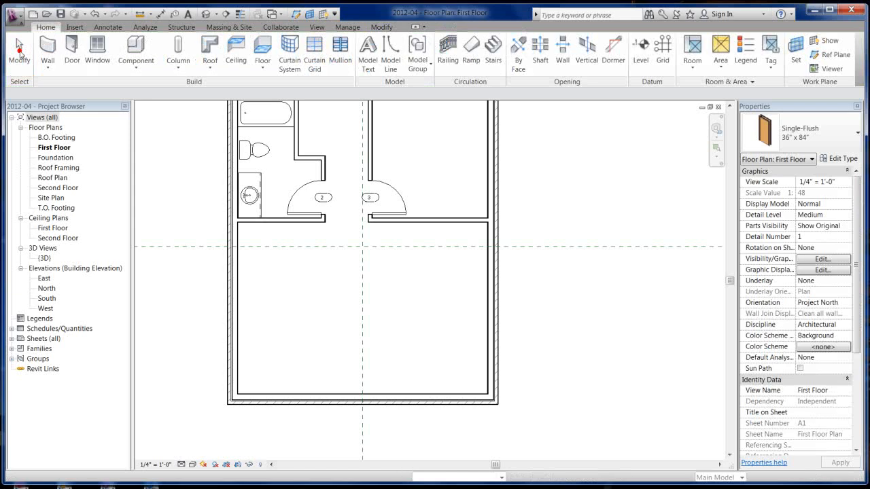
pyautogui.click(75, 26)
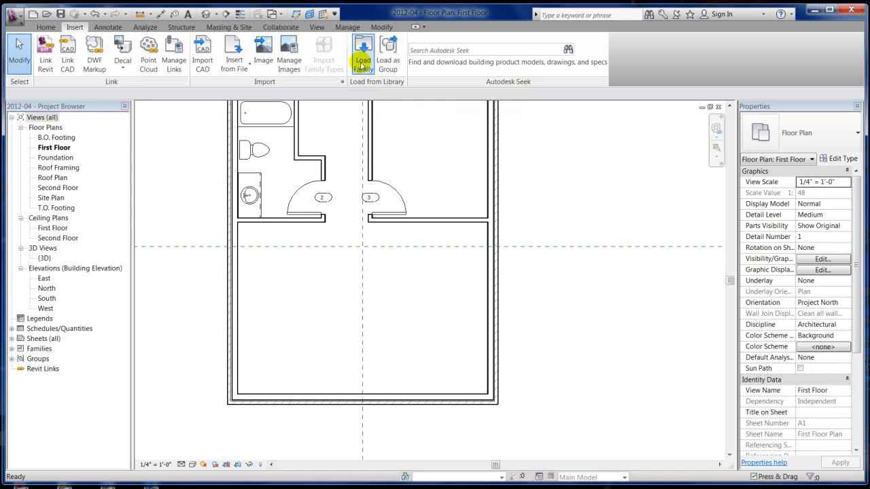
pyautogui.click(46, 26)
# - Start placing a door and load the Double-Glass 2 family from the Doors folder of the US Imperial library
pyautogui.click(71, 48)
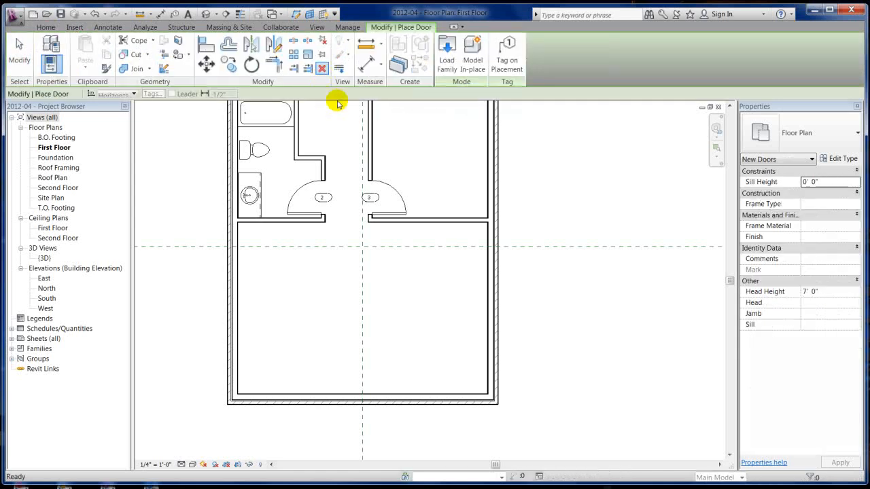
pyautogui.click(448, 61)
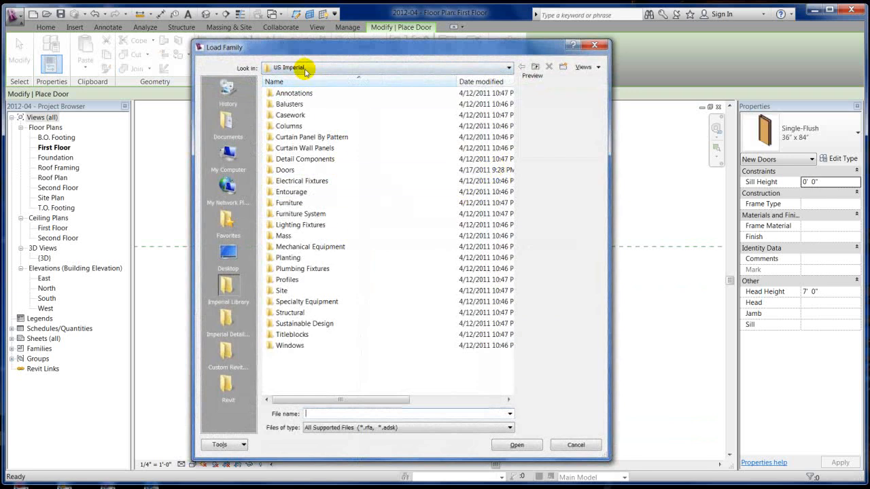
pyautogui.click(305, 68)
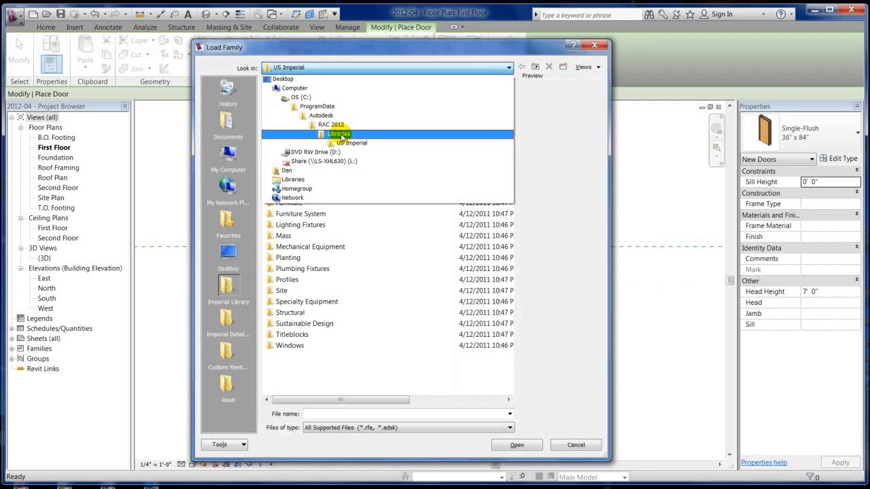
pyautogui.click(350, 68)
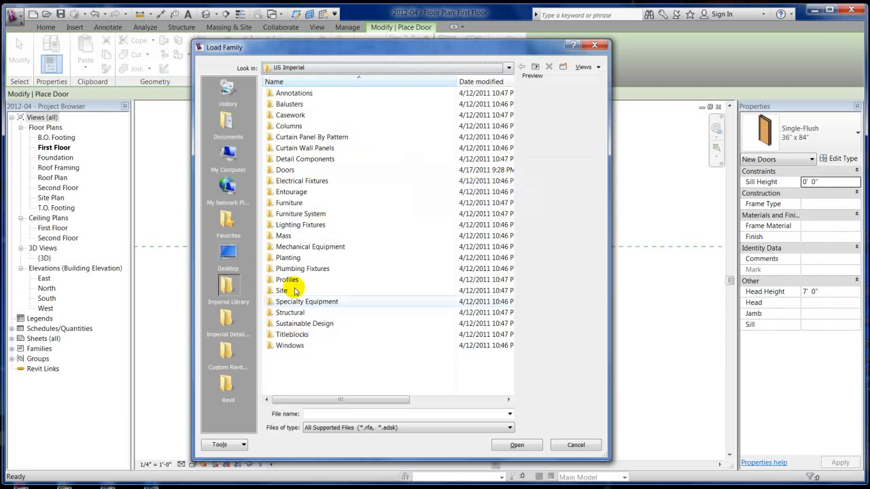
pyautogui.doubleClick(287, 171)
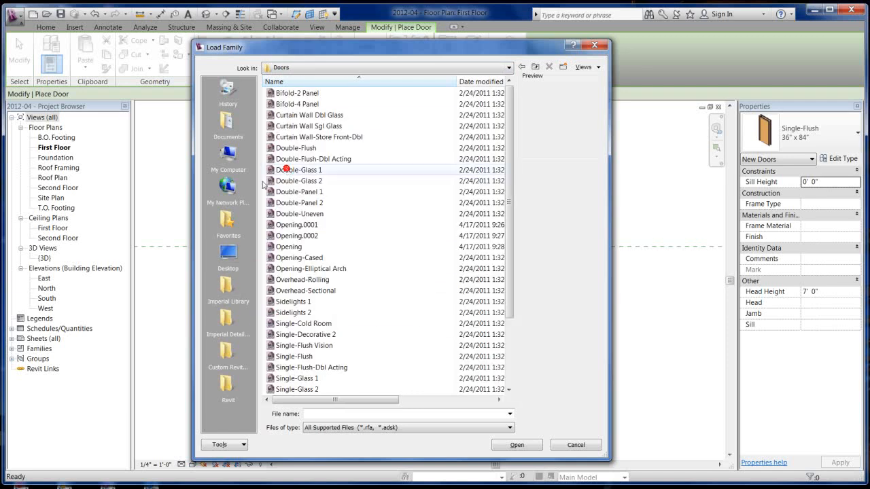
pyautogui.click(306, 182)
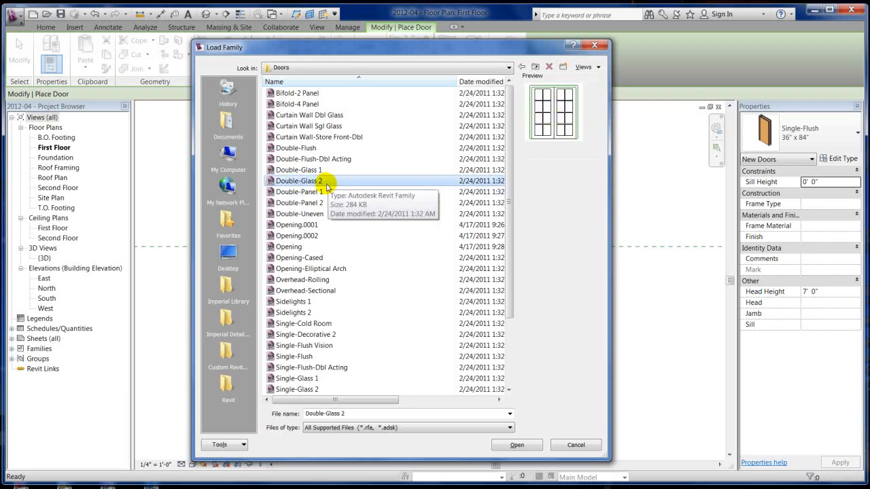
pyautogui.click(516, 445)
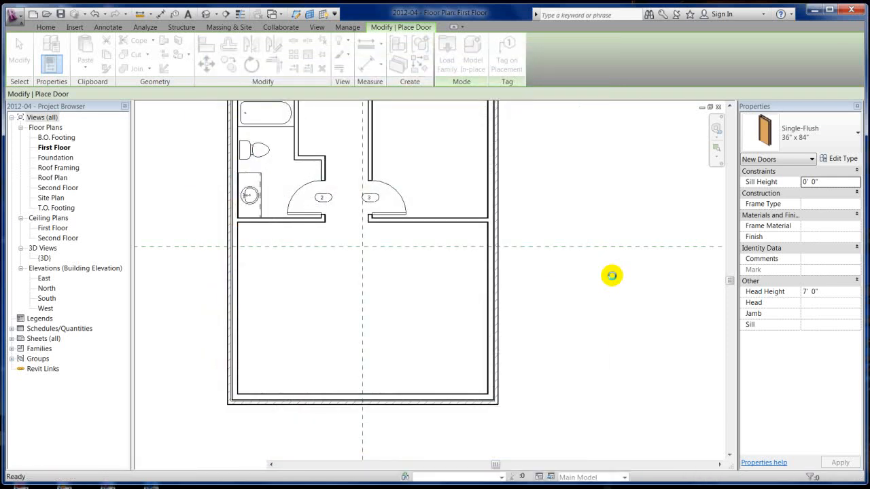
# - Place a 72" x 84" Double-Glass 2 door swinging inward in the lower exterior wall, about 7'-3" from the right wall, and leave the command
pyautogui.click(815, 134)
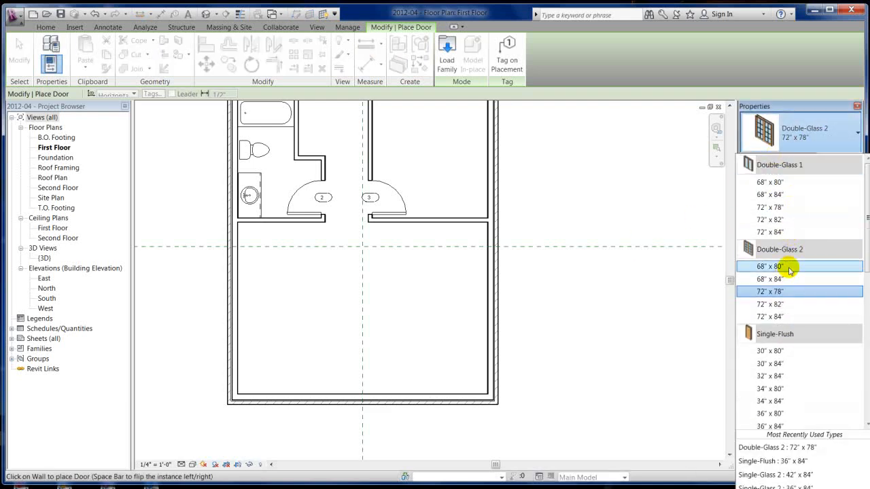
pyautogui.click(782, 318)
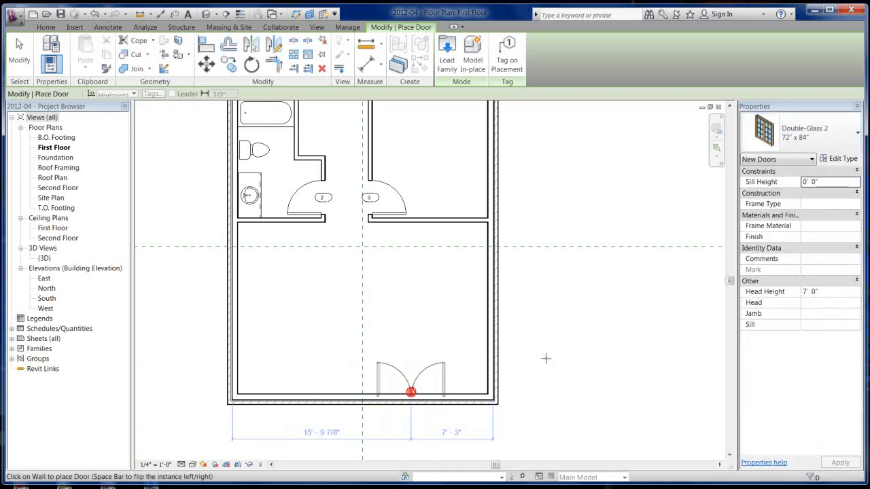
pyautogui.click(658, 309)
pyautogui.press('Escape')
pyautogui.press('Escape')
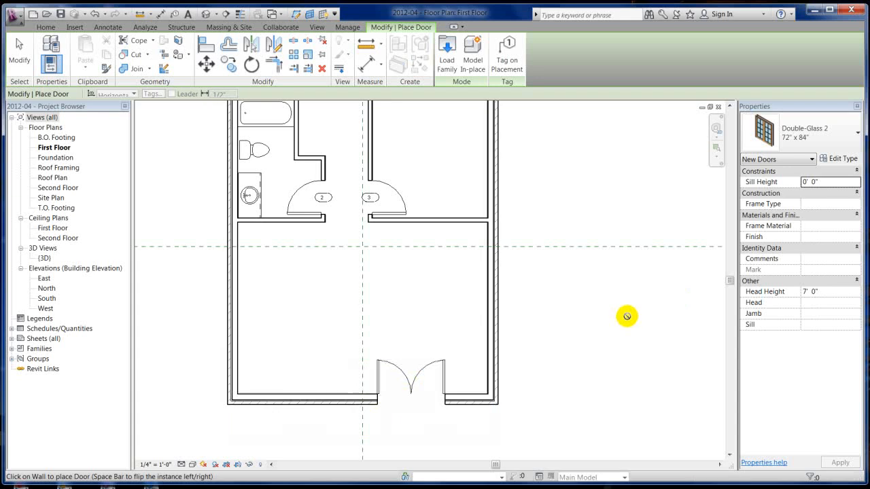
# - Align the centre of the double glass door with the vertical reference plane and leave the Align command
pyautogui.scroll(1, 384, 425)
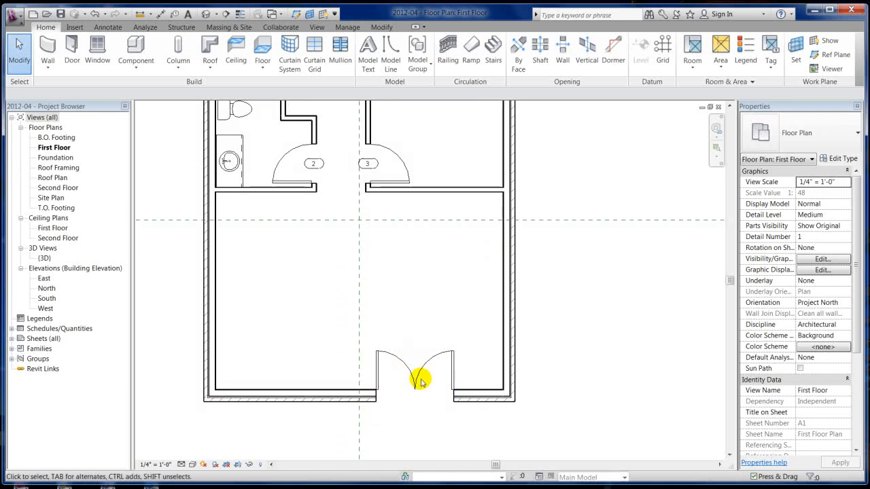
pyautogui.press('l')
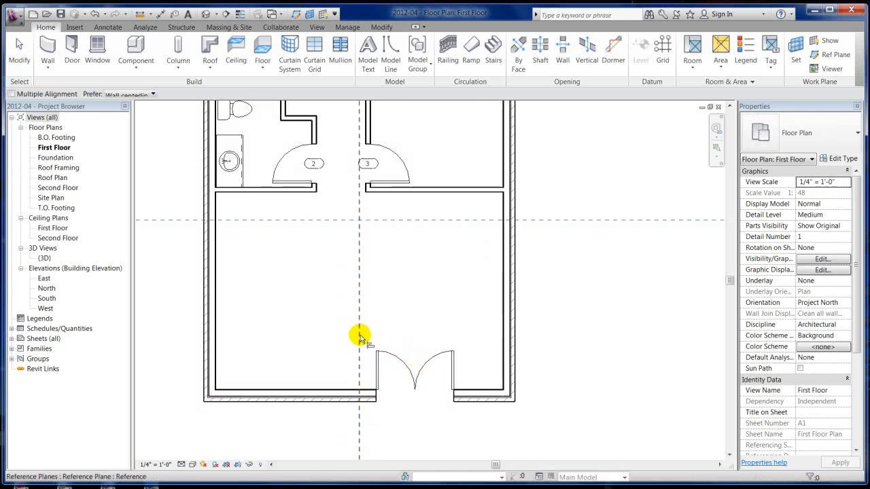
pyautogui.click(414, 370)
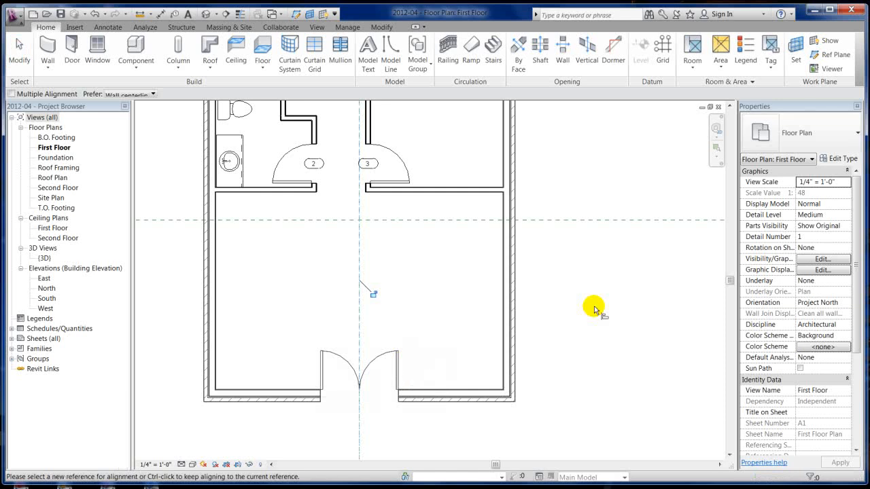
pyautogui.press('Escape')
pyautogui.press('Escape')
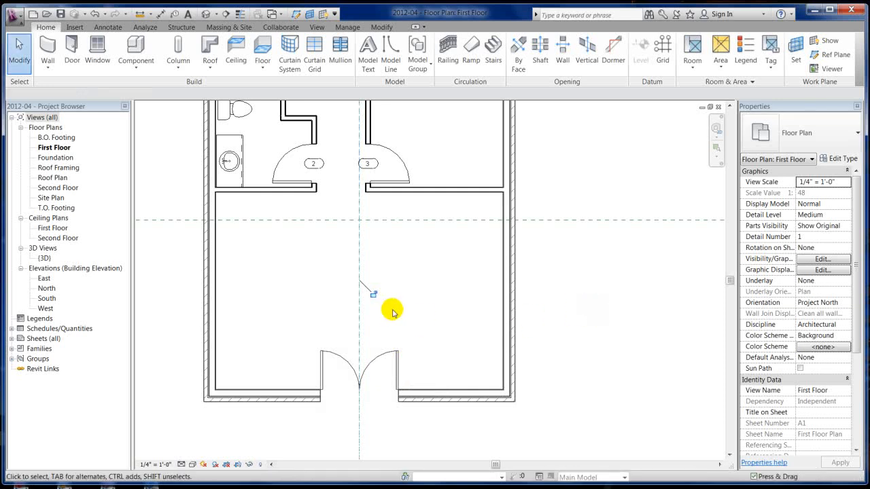
# - Convert the temporary dimensions from the double door's centre to both side walls into a permanent dimension
pyautogui.scroll(-3, 388, 309)
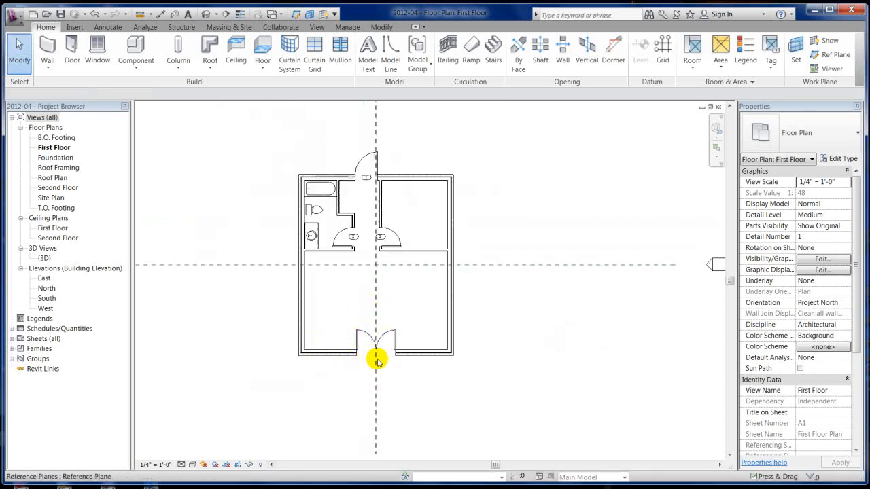
pyautogui.scroll(5, 377, 346)
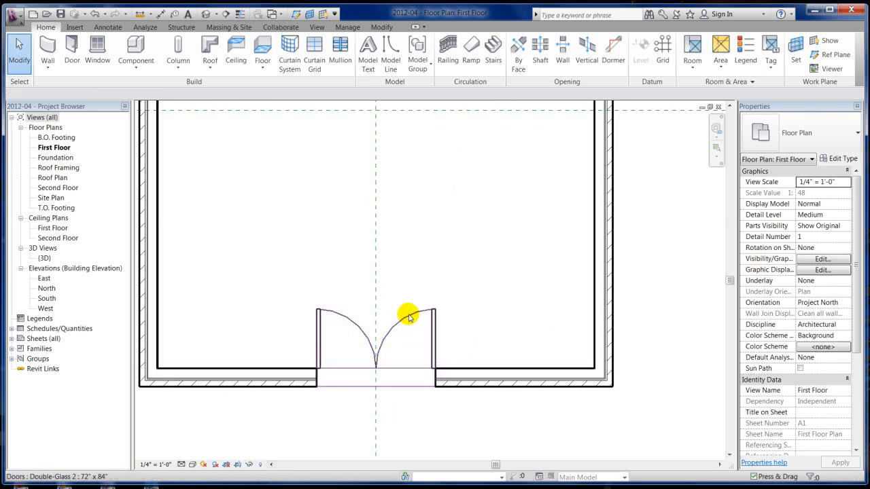
pyautogui.moveTo(417, 340); pyautogui.dragTo(452, 353, button='middle')
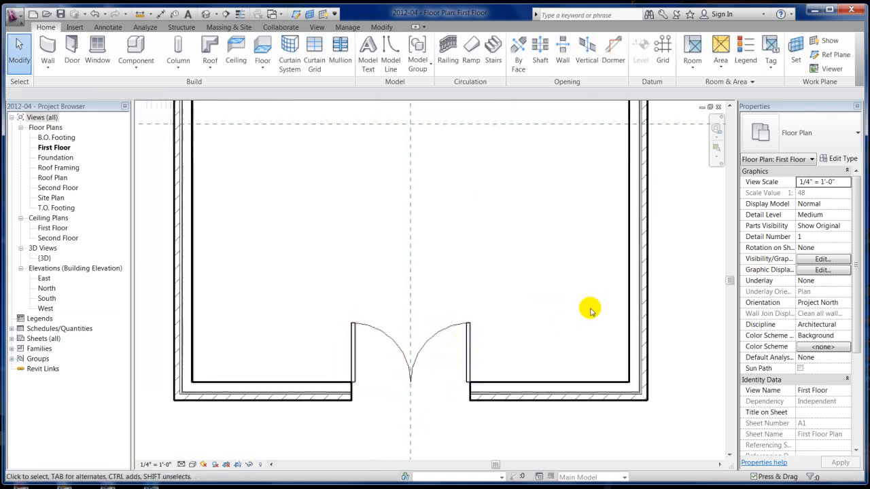
pyautogui.click(388, 336)
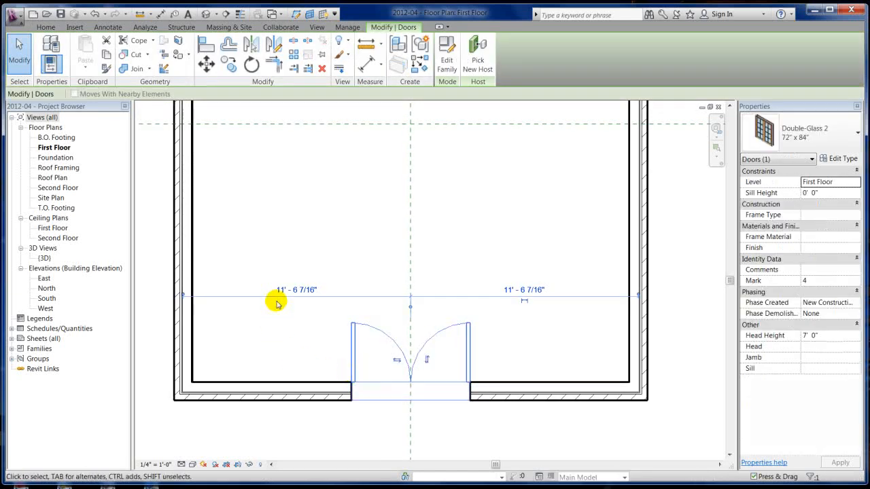
pyautogui.click(524, 303)
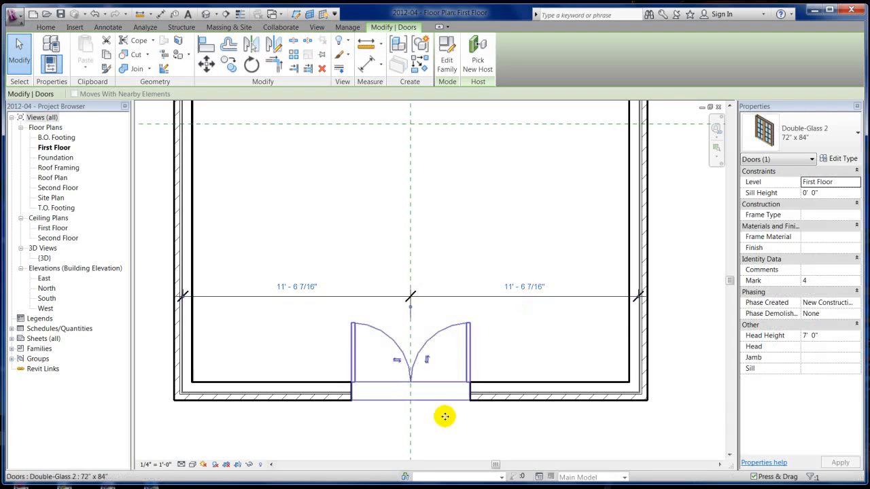
pyautogui.click(456, 429)
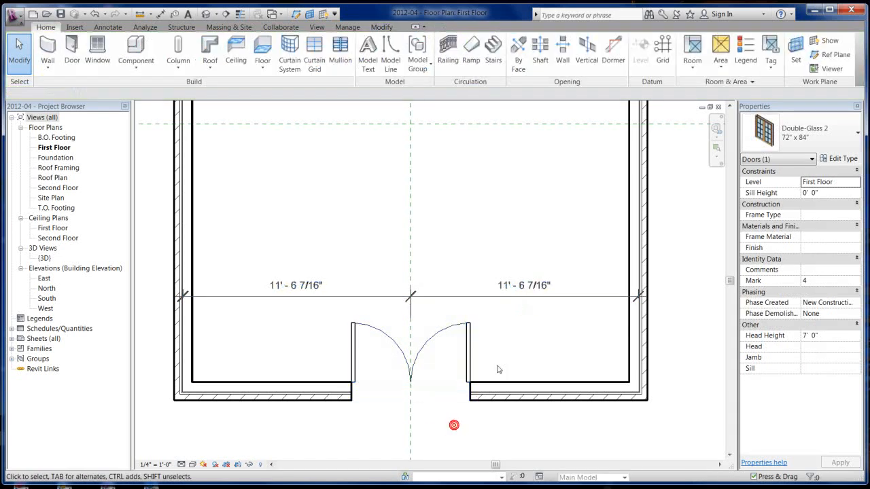
# - Delete the permanent dimension running from the double door's centre to the side walls
pyautogui.scroll(-1, 288, 342)
pyautogui.scroll(-2, 288, 341)
pyautogui.click(292, 307)
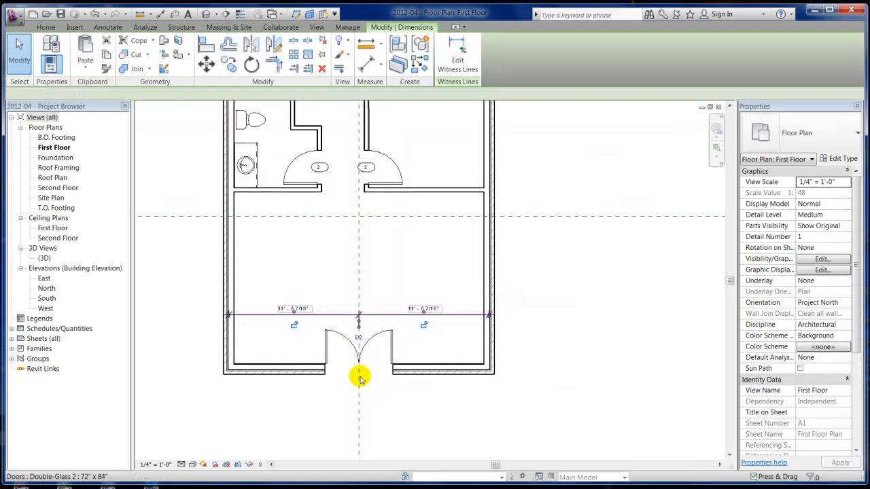
# - Move the witness lines of the double glass door's temporary dimensions to the exterior faces of both side walls
pyautogui.click(360, 378)
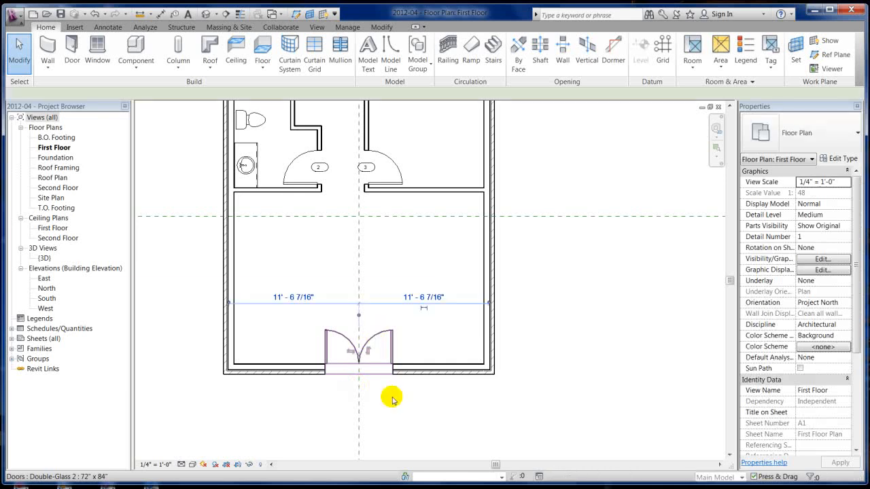
pyautogui.click(375, 377)
pyautogui.scroll(2, 375, 382)
pyautogui.moveTo(291, 293); pyautogui.dragTo(353, 303, button='middle')
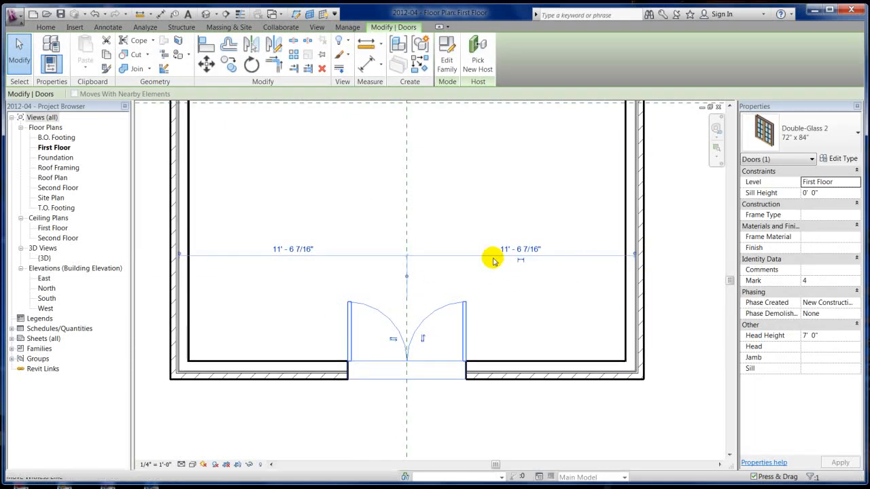
pyautogui.moveTo(180, 256); pyautogui.dragTo(170, 259)
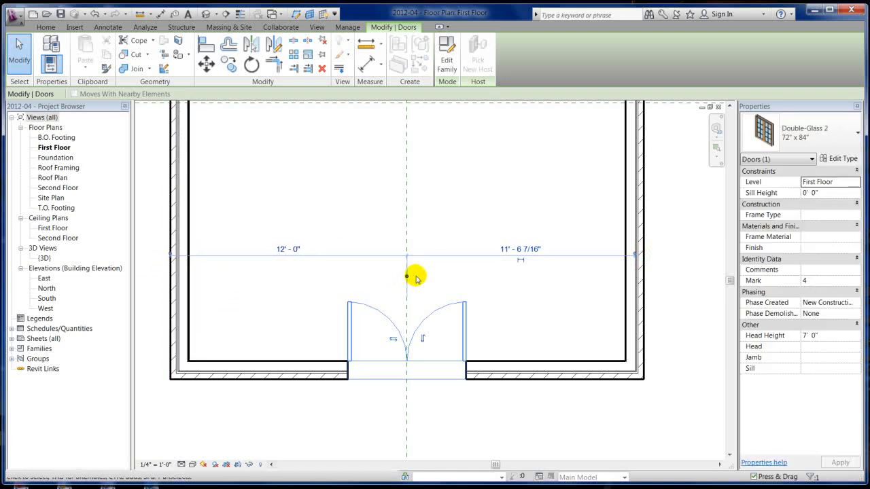
pyautogui.moveTo(636, 255); pyautogui.dragTo(638, 256)
pyautogui.moveTo(635, 254); pyautogui.dragTo(642, 259)
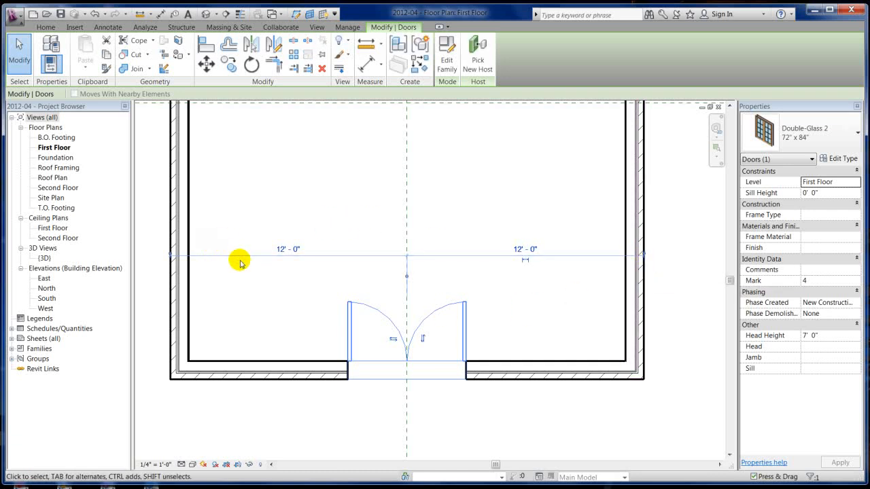
# - Convert the double glass door's temporary dimensions into a permanent dimension and move it outside, below the lower exterior wall
pyautogui.click(525, 261)
pyautogui.click(451, 185)
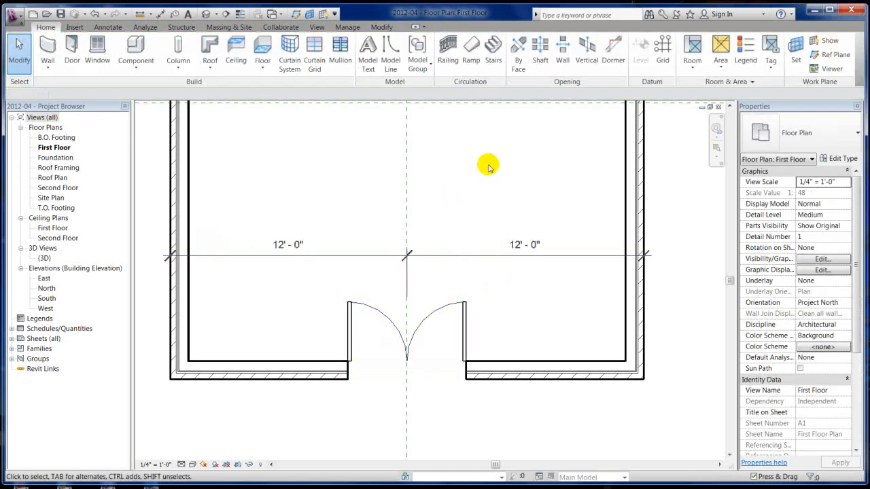
pyautogui.scroll(-2, 488, 165)
pyautogui.click(467, 208)
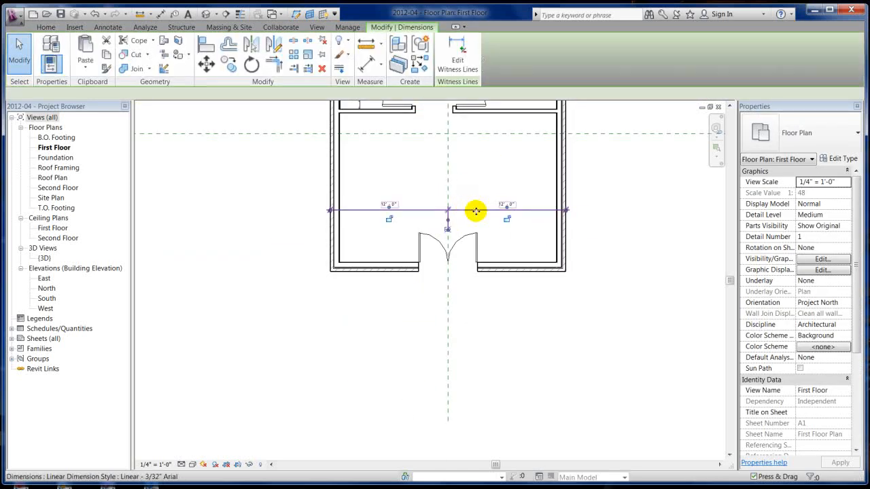
pyautogui.moveTo(467, 209); pyautogui.dragTo(475, 321)
pyautogui.click(517, 388)
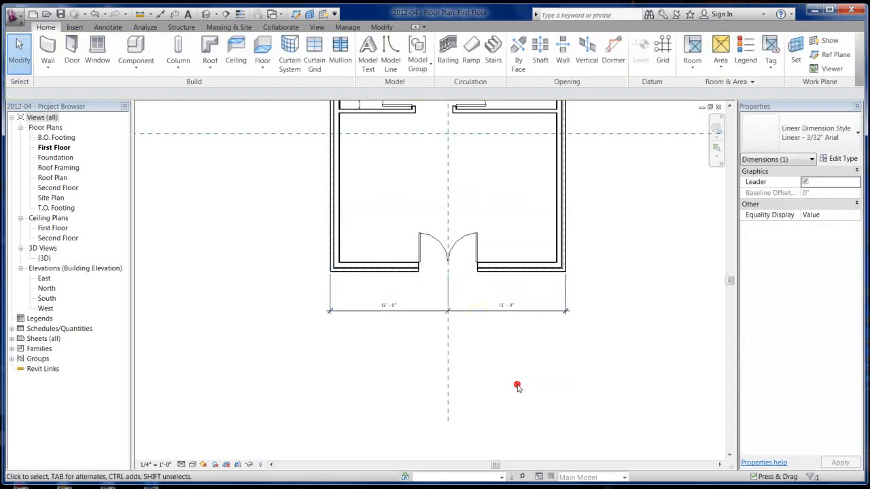
# - Delete the permanent dimension below the lower exterior wall and check the double glass door's temporary dimensions
pyautogui.click(478, 247)
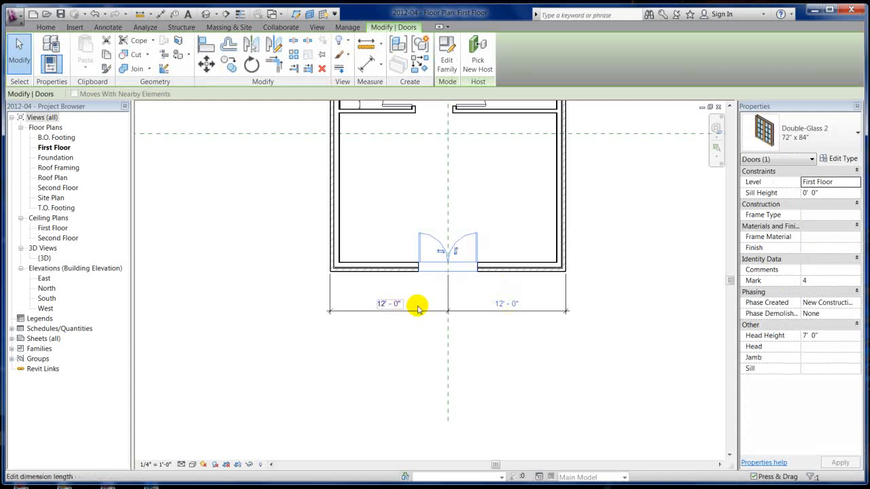
pyautogui.scroll(3, 448, 300)
pyautogui.scroll(-1, 466, 314)
pyautogui.click(532, 333)
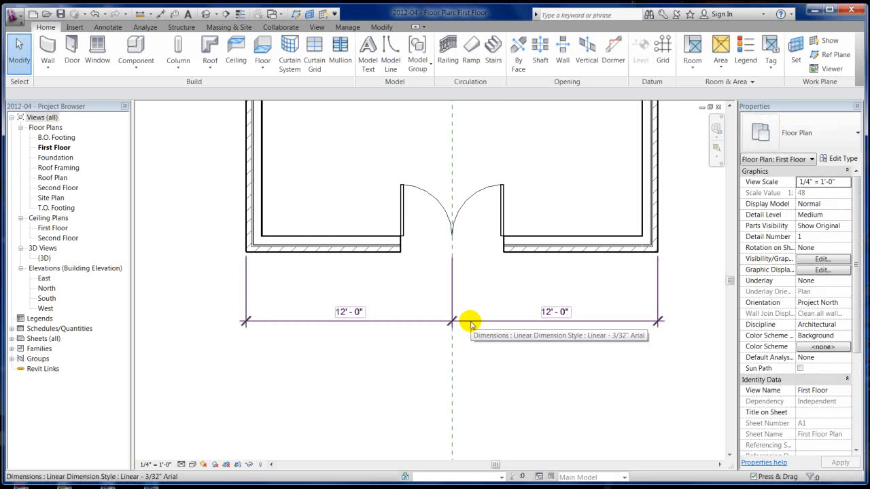
pyautogui.click(483, 323)
pyautogui.press('Delete')
pyautogui.click(516, 265)
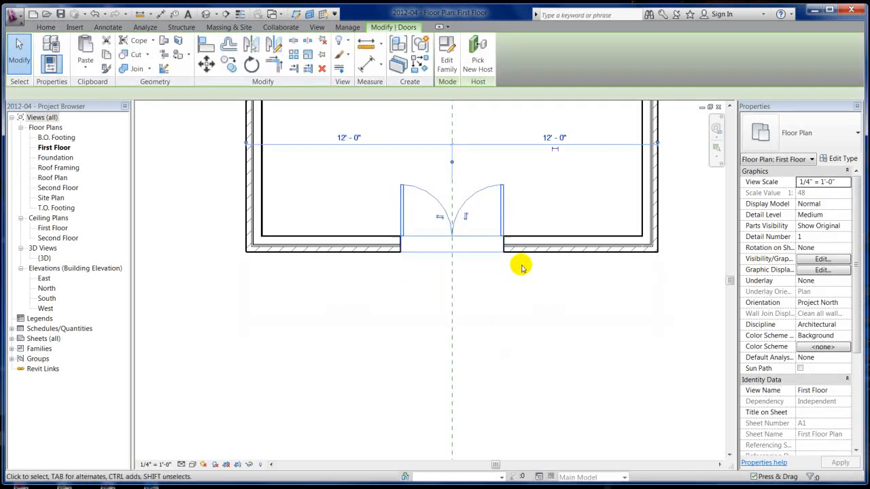
pyautogui.click(618, 212)
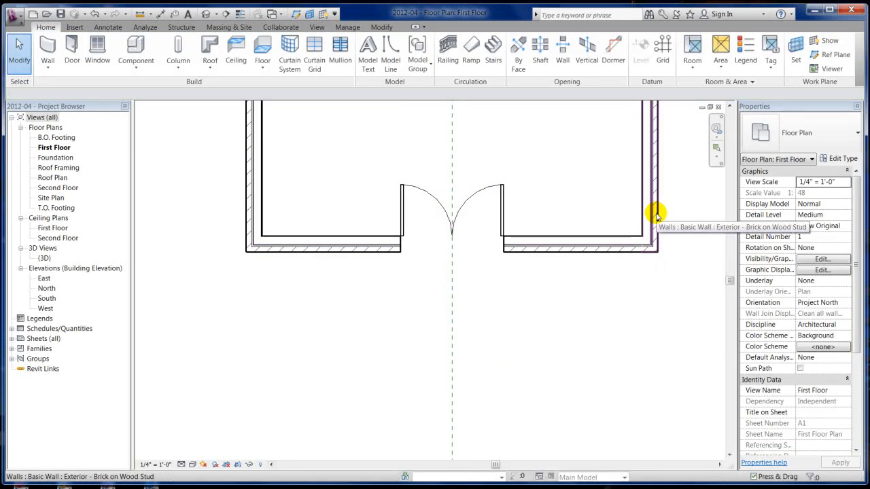
# - Place an aligned dimension from the right side wall to the double glass door's centre, just above the door, and leave the command
pyautogui.press('d')
pyautogui.press('i')
pyautogui.click(656, 210)
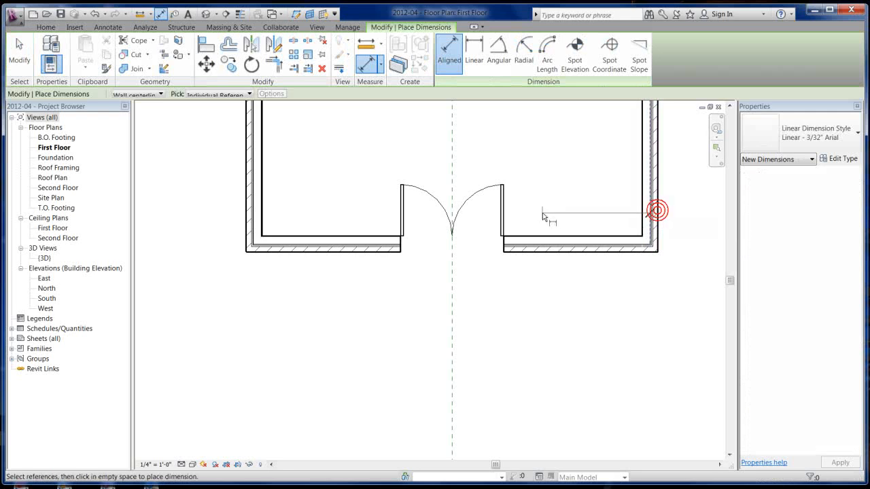
pyautogui.click(454, 221)
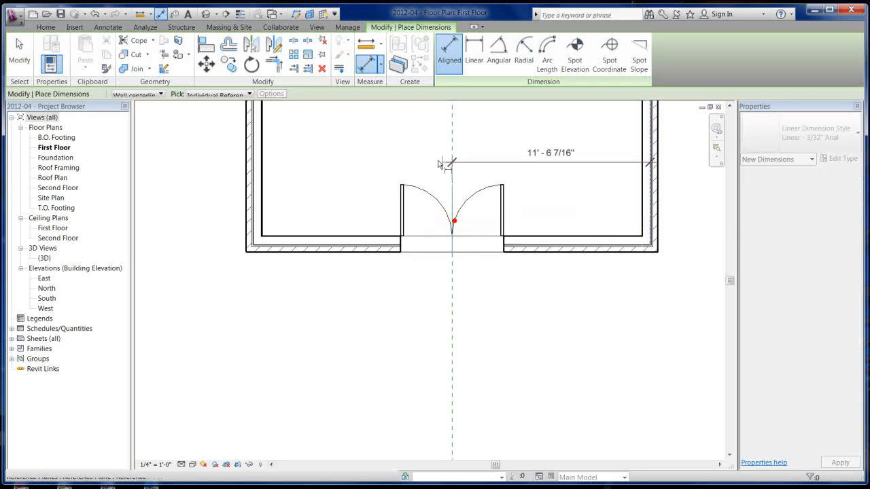
pyautogui.click(452, 157)
pyautogui.press('Escape')
pyautogui.press('Escape')
# - Set the dimension between the double glass door's centre and the right wall to 14' and compare it with the door's temporary dimensions
pyautogui.click(422, 192)
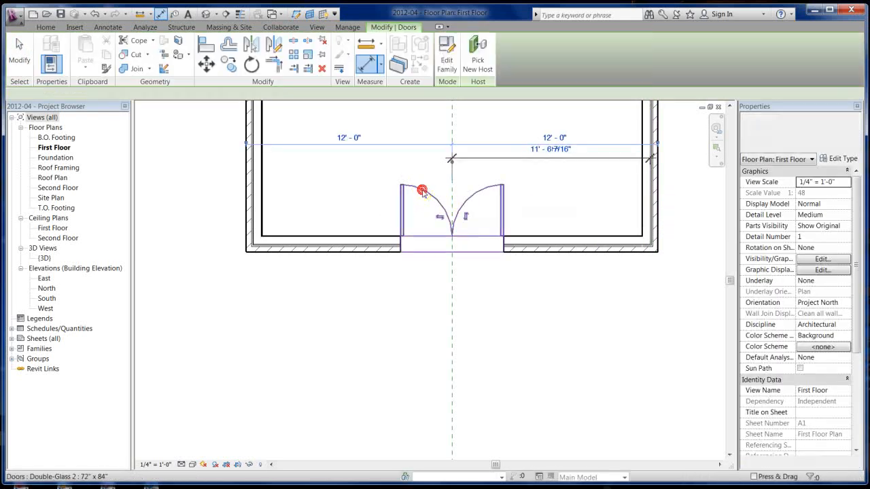
pyautogui.click(535, 150)
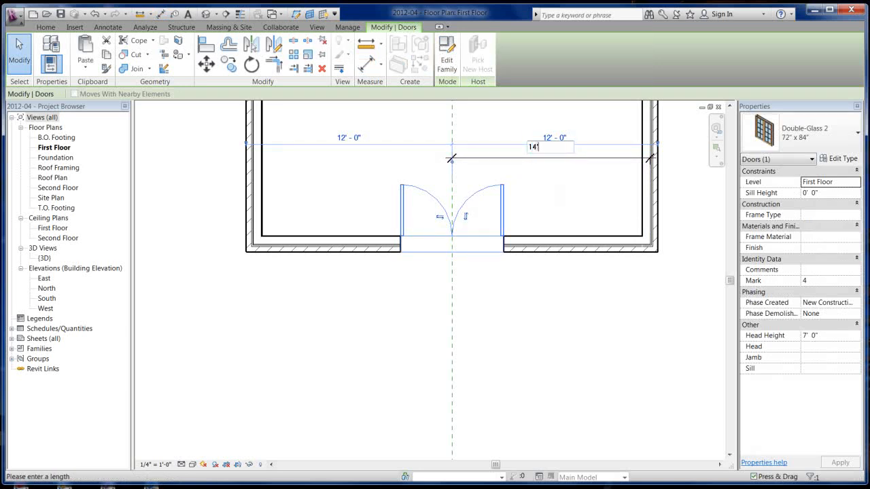
pyautogui.press('Return')
pyautogui.scroll(1, 559, 190)
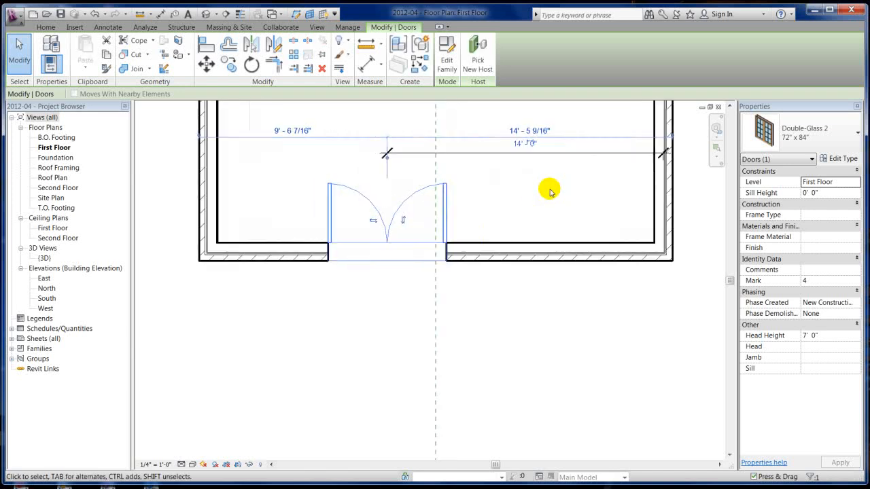
pyautogui.click(496, 154)
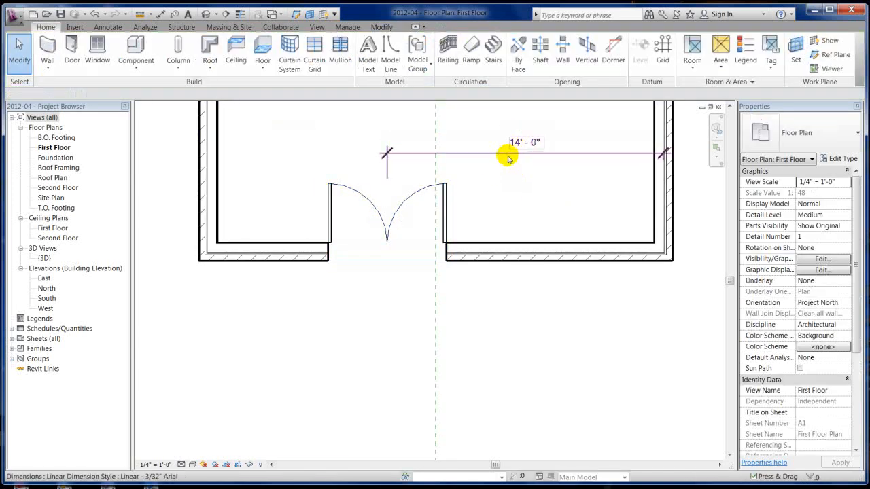
pyautogui.click(413, 197)
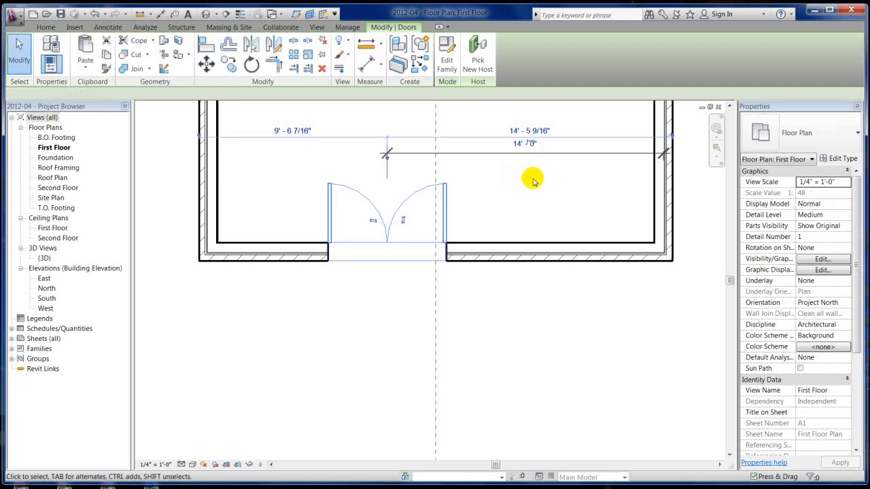
pyautogui.scroll(2, 527, 146)
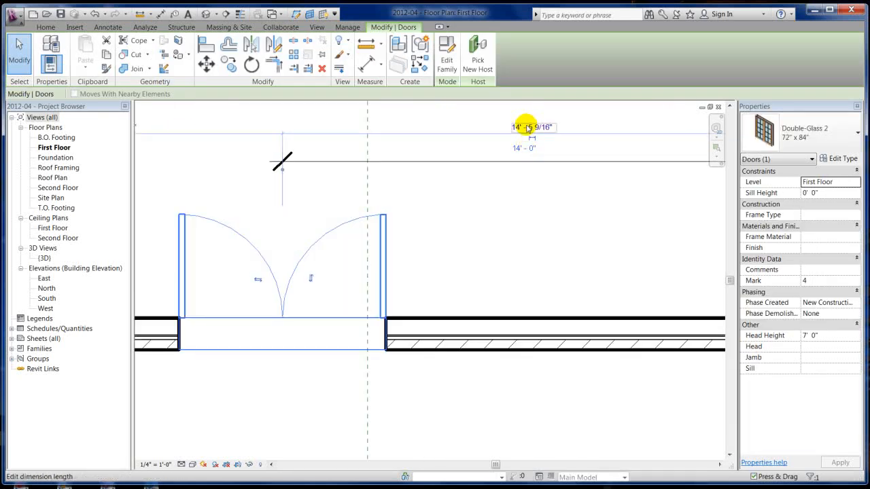
pyautogui.click(516, 215)
pyautogui.scroll(-3, 479, 214)
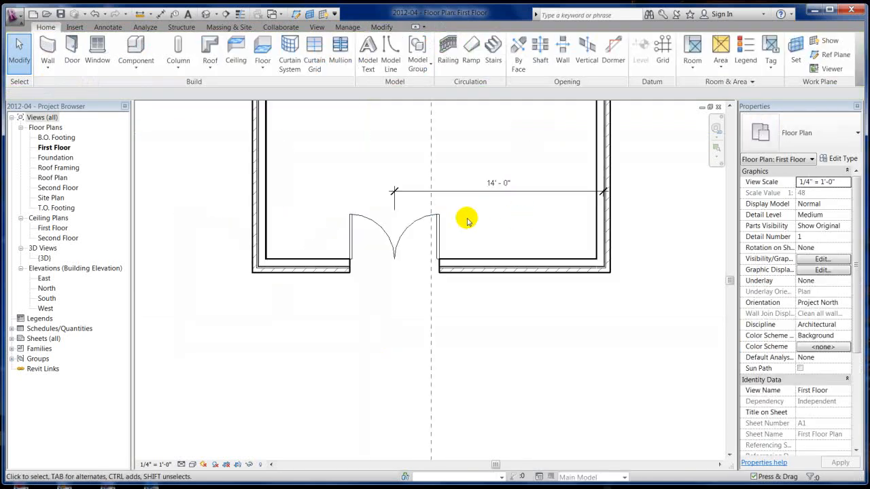
# - Undo the double glass door's 14' repositioning and the placement of its aligned dimension
pyautogui.click(95, 14)
pyautogui.click(96, 14)
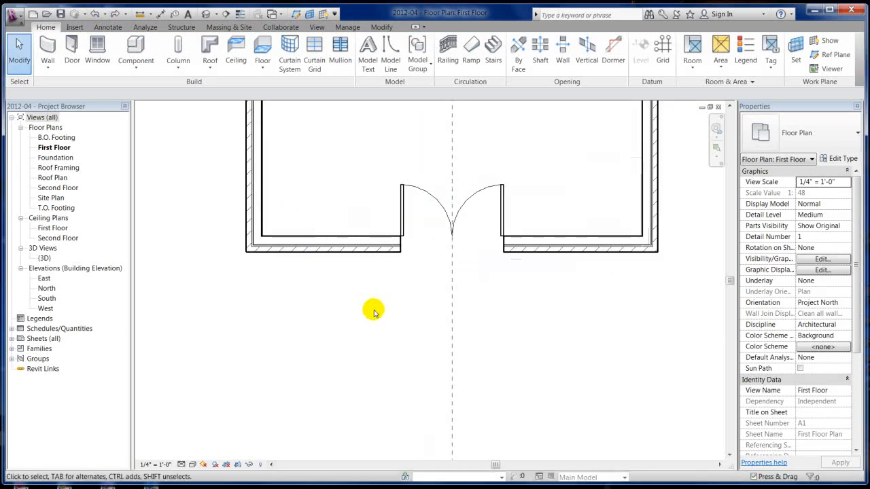
pyautogui.scroll(-4, 394, 358)
pyautogui.scroll(2, 425, 195)
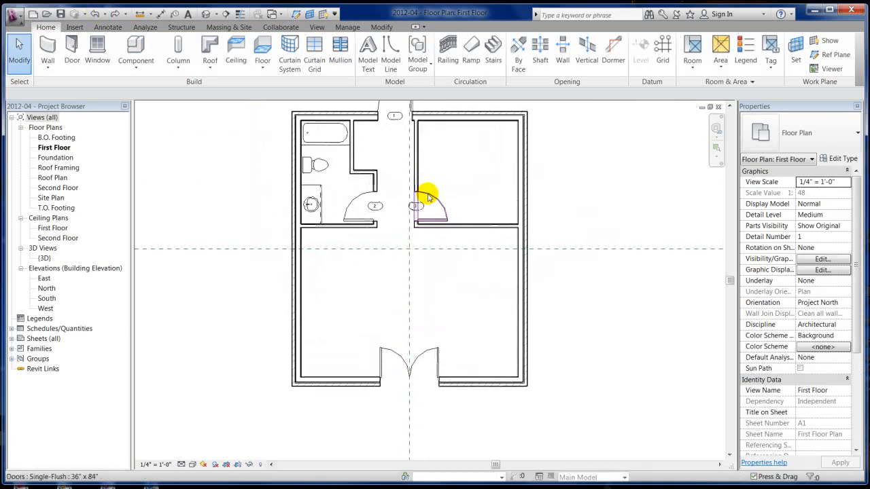